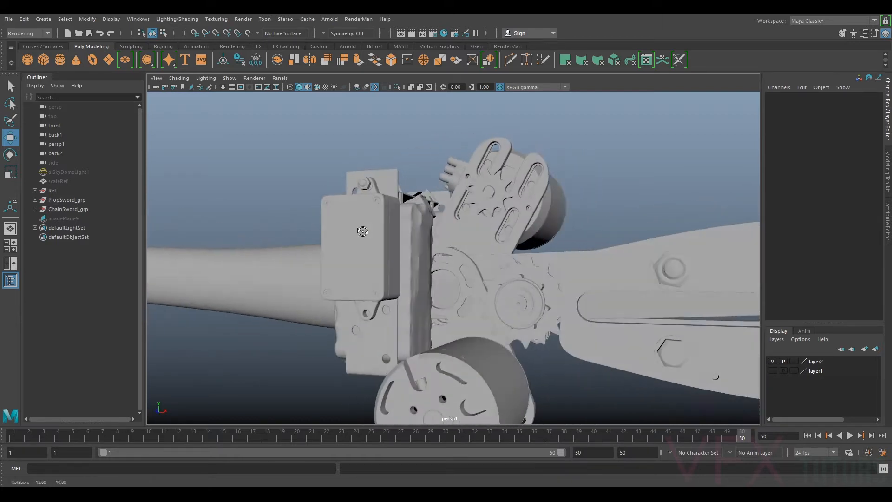
Examine the junction box, its mounting bracket and the neighbouring battery and motor parts on the chainsword from several angles
left_click_drag(425, 231, 354, 230, "alt")
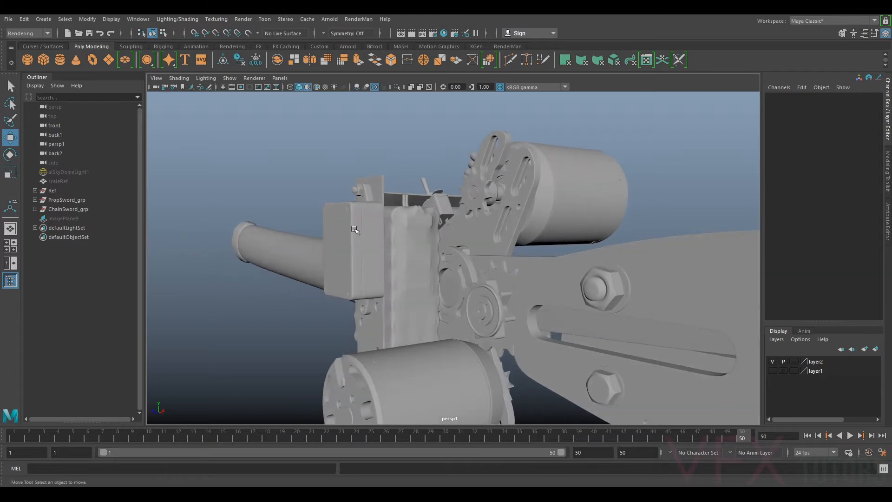
left_click_drag(426, 239, 442, 274, "alt")
scroll(442, 274, "down", 3)
left_click(358, 242)
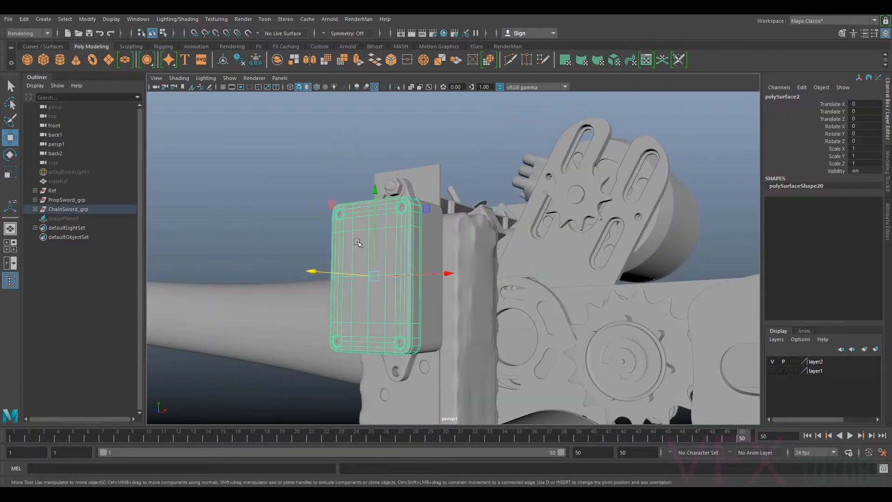
left_click(436, 245)
left_click_drag(437, 245, 386, 194, "alt")
left_click(499, 135)
left_click(348, 173)
left_click_drag(527, 150, 431, 178, "alt")
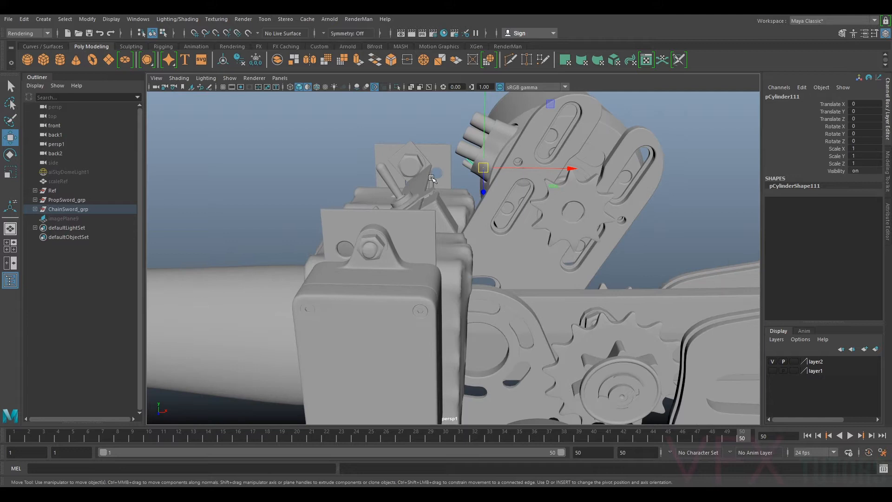
left_click_drag(527, 279, 357, 307, "alt")
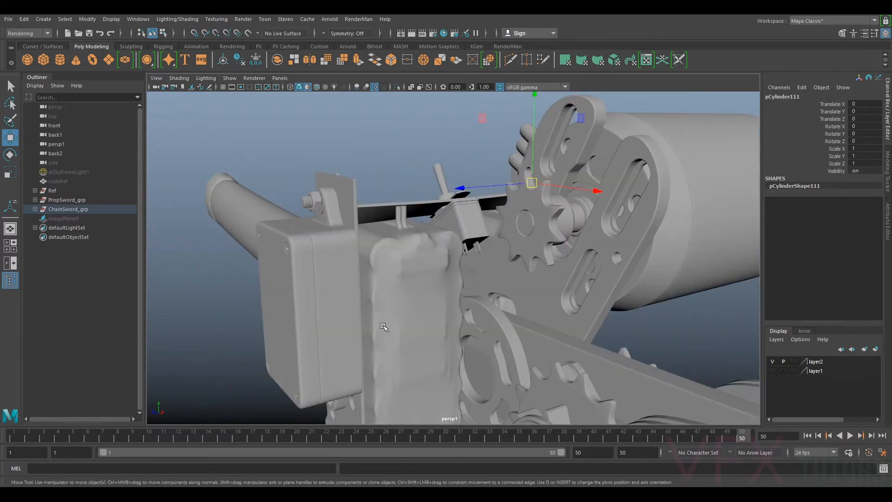
left_click_drag(438, 245, 385, 263, "alt")
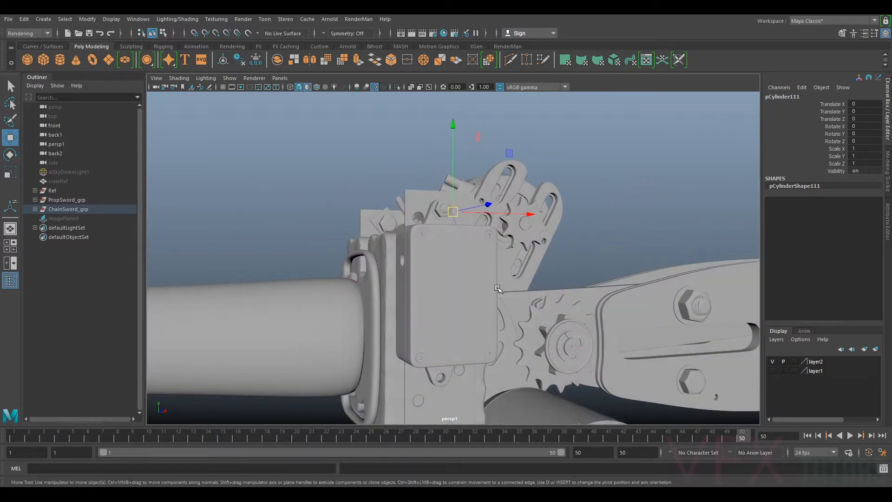
left_click_drag(533, 277, 495, 291, "alt")
Examine the row of short cable-stub cylinders in the upper motor's slot, selecting them individually for closer inspection
scroll(442, 207, "up", 5)
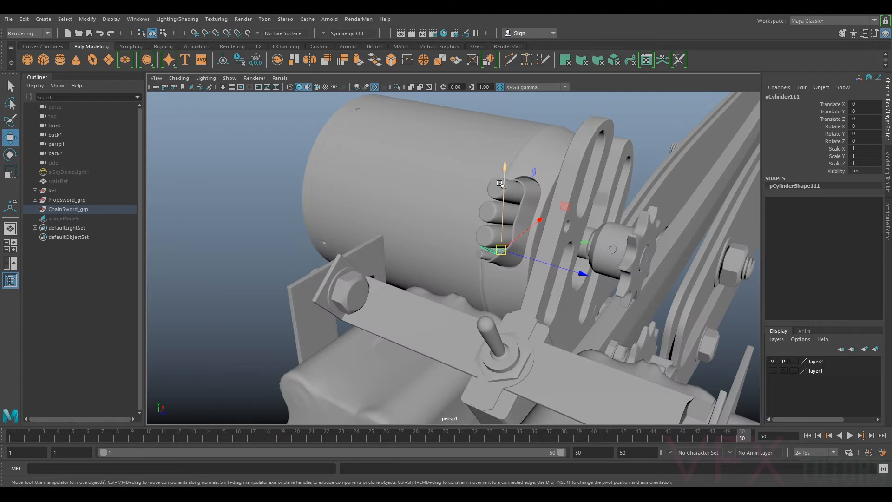
left_click(498, 187)
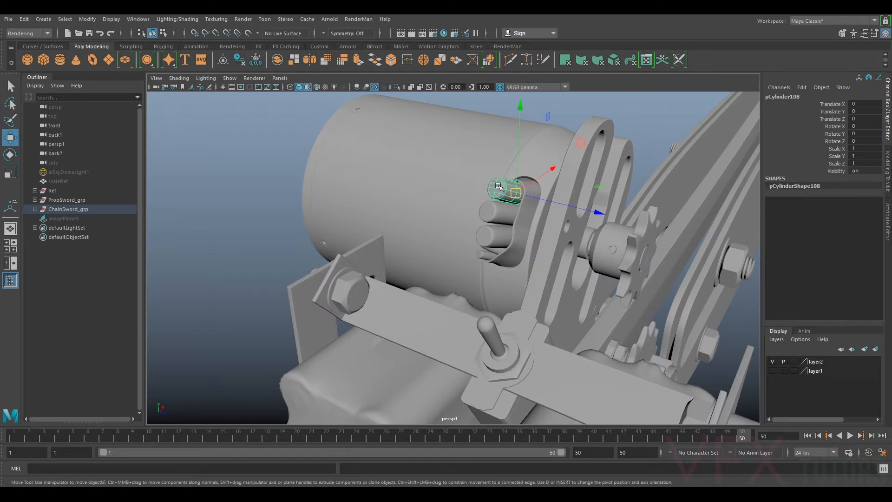
left_click_drag(483, 224, 534, 231, "alt")
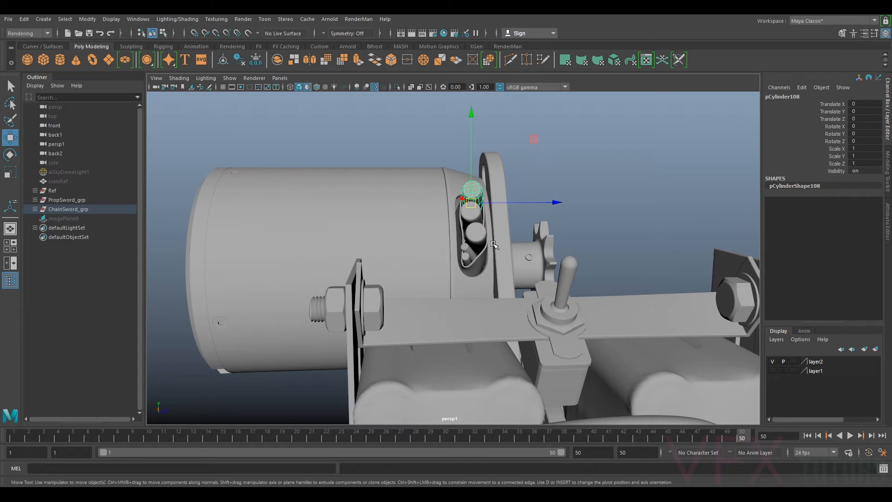
scroll(495, 244, "down", 2)
left_click_drag(627, 219, 541, 227, "alt")
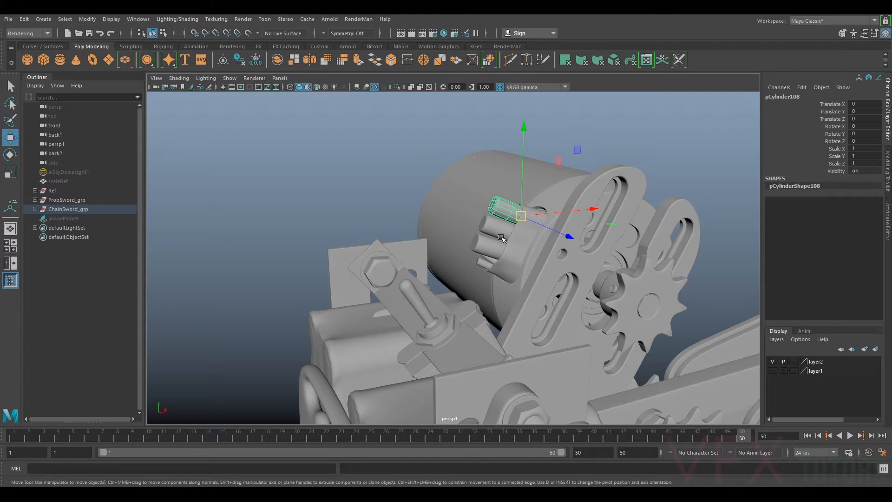
left_click_drag(486, 262, 481, 260, "alt")
left_click(479, 261)
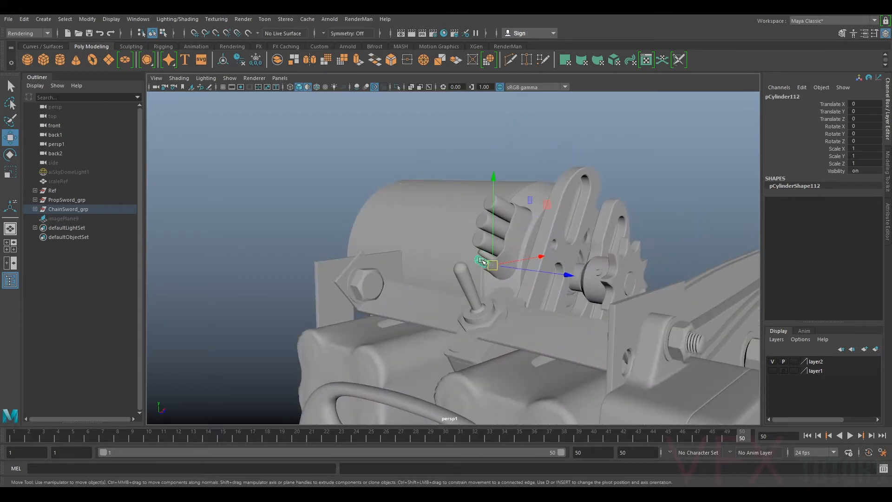
left_click(481, 255)
left_click(489, 202)
left_click(486, 220)
left_click(487, 242)
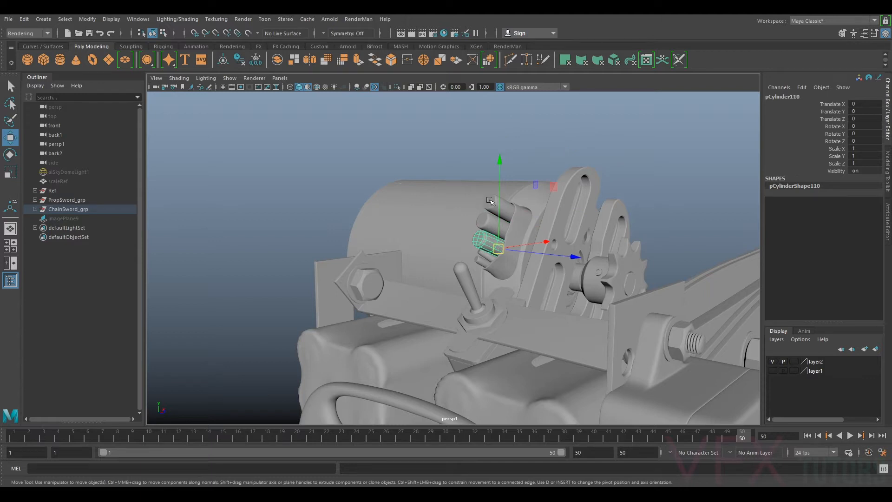
left_click_drag(493, 218, 421, 216, "alt")
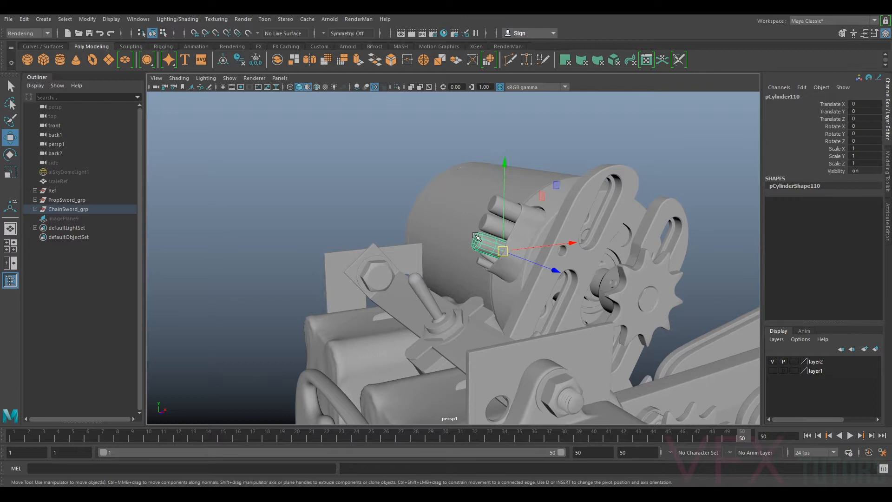
Inspect the space between the motor cable stubs and the junction box, and the overall hilt assembly
scroll(476, 237, "down", 3)
left_click_drag(581, 261, 527, 260, "alt")
middle_click_drag(527, 260, 571, 185, "alt")
left_click_drag(481, 203, 493, 212, "alt")
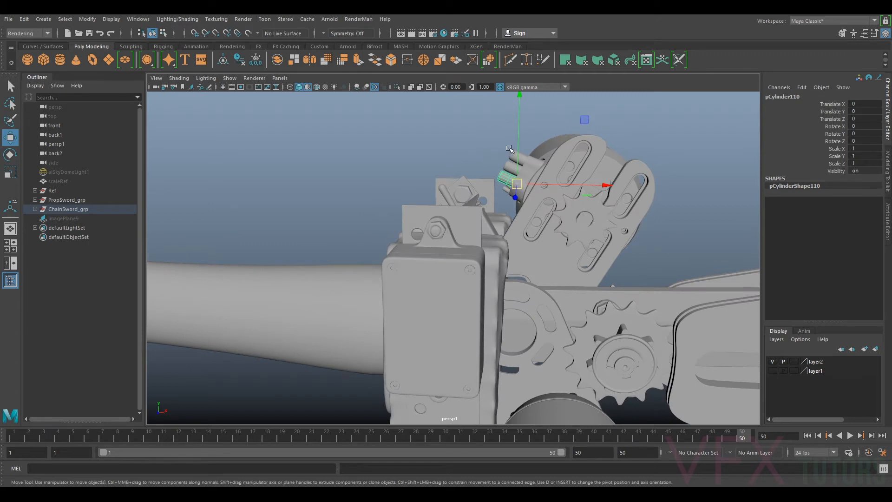
left_click_drag(555, 158, 544, 127, "alt")
left_click_drag(745, 238, 434, 179, "alt")
left_click_drag(348, 208, 454, 209, "alt")
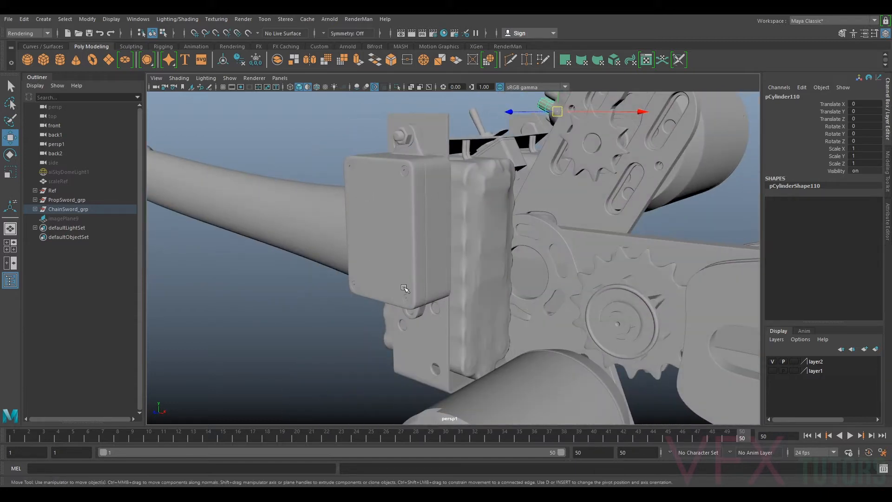
mouse_move(464, 264)
left_mouse_down("alt")
mouse_move(619, 297)
mouse_move(553, 274)
mouse_move(461, 269)
left_mouse_up("alt")
scroll(504, 258, "down", 3)
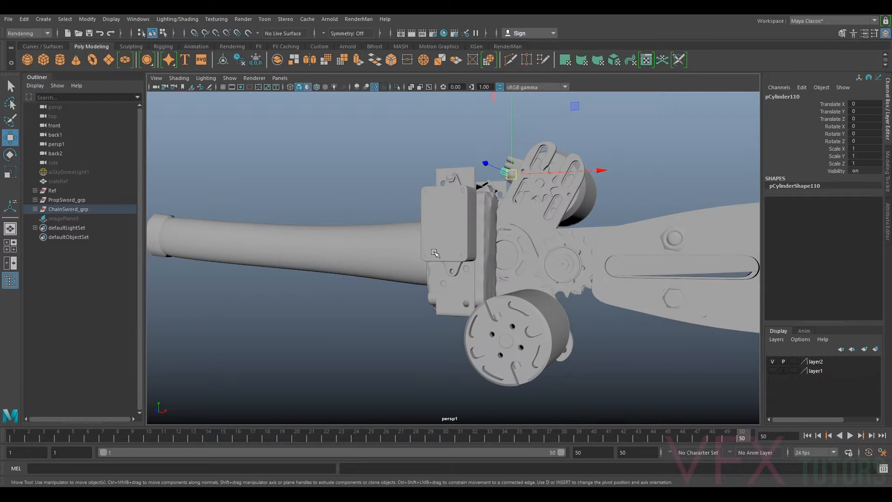
scroll(422, 227, "down", 2)
middle_click_drag(576, 216, 434, 232, "alt")
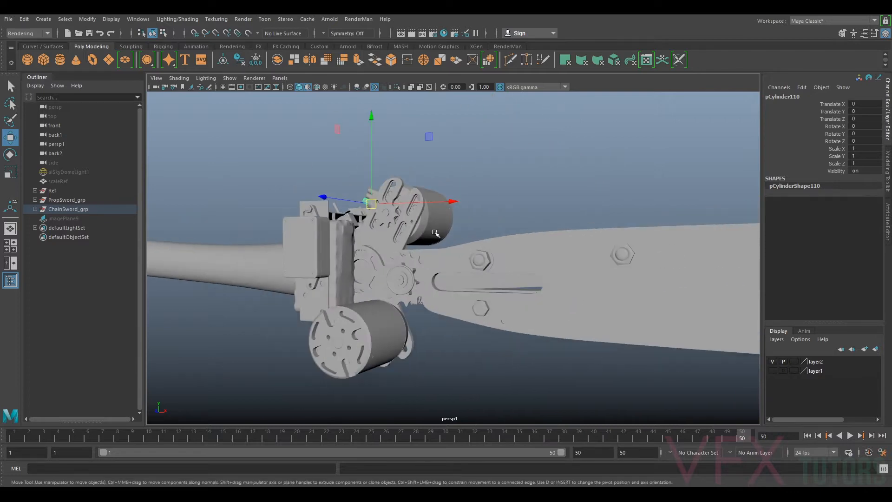
Switch the viewport to the orthographic front camera
left_click(155, 79)
left_click(279, 78)
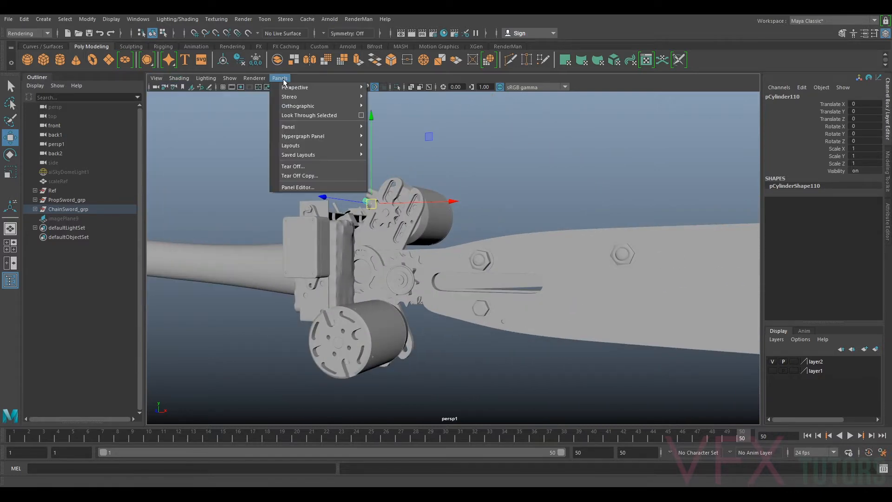
mouse_move(353, 87)
mouse_move(333, 106)
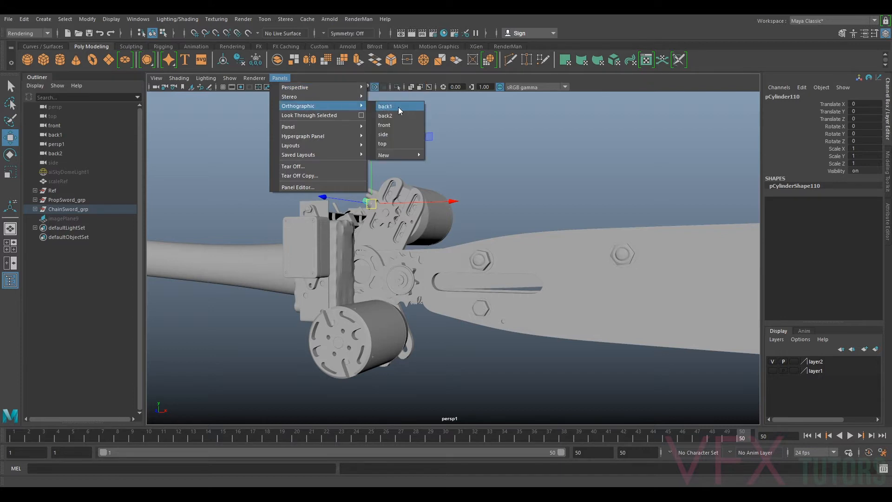
left_click(385, 125)
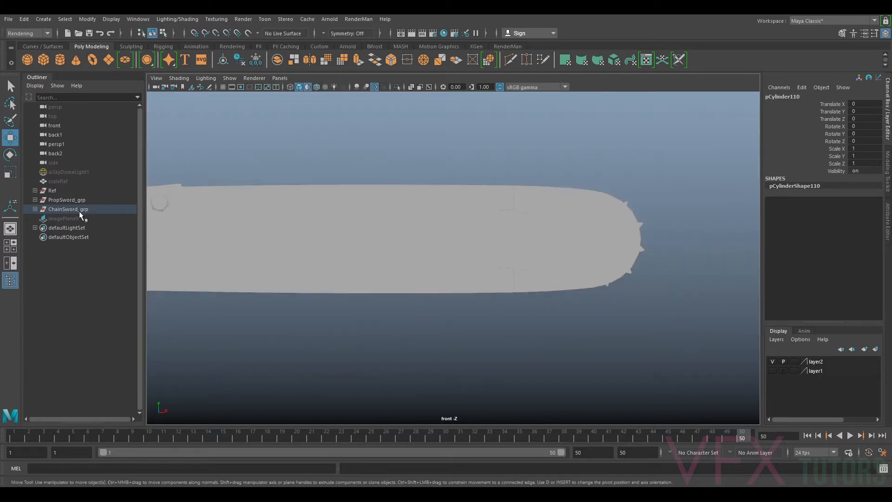
Unhide the old bracket reference image plane, imagePlane9, and delete it from the scene
left_click(76, 218)
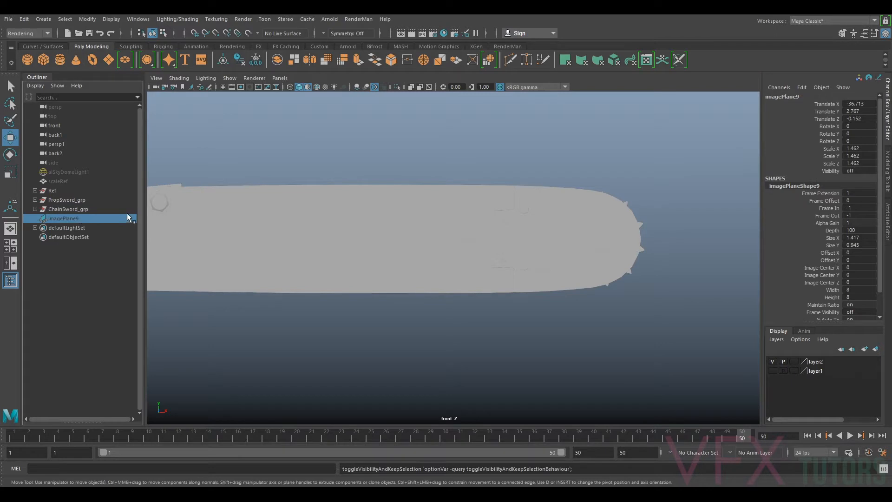
scroll(426, 208, "down", 2)
scroll(426, 208, "down", 2)
key("h")
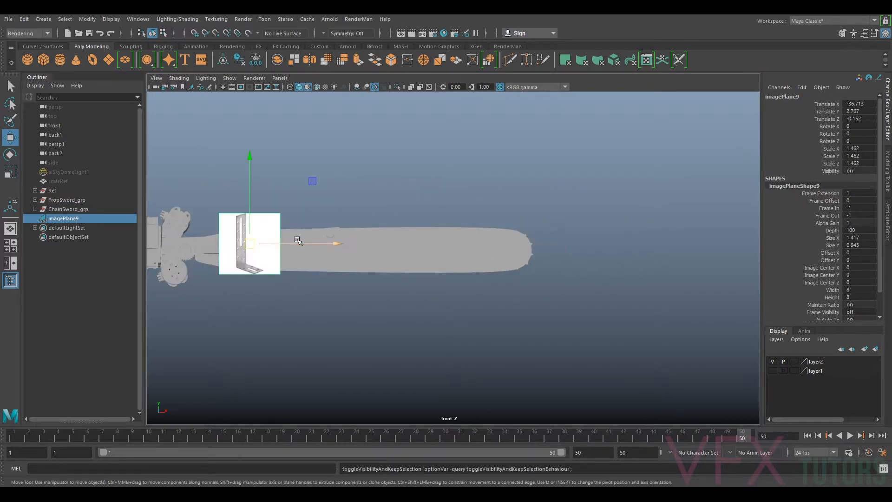
key("Delete")
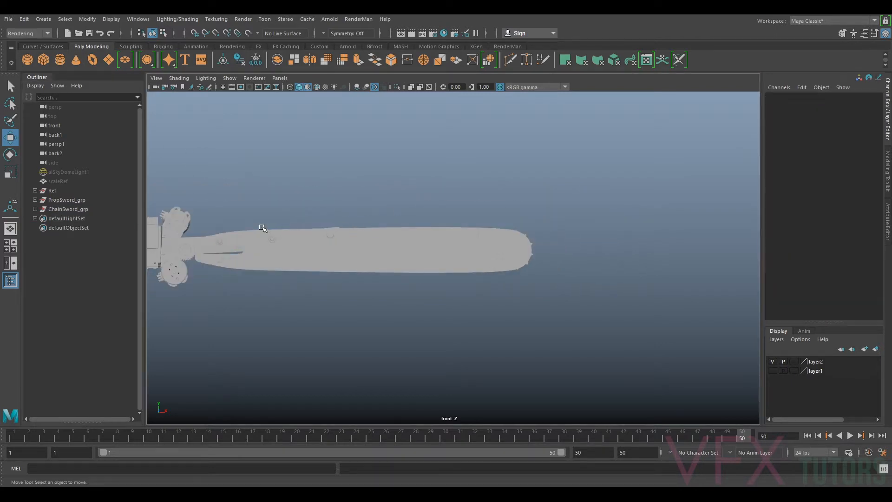
Start importing an image plane for the front camera and browse to the folder G:\VFXtutors\Modelling\Sword\SwordRef
left_click(157, 88)
left_click(156, 79)
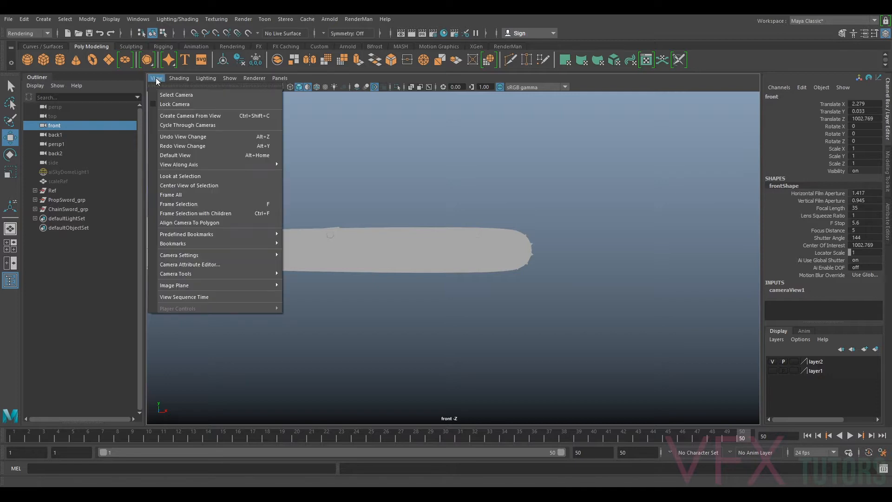
mouse_move(243, 284)
left_click(311, 293)
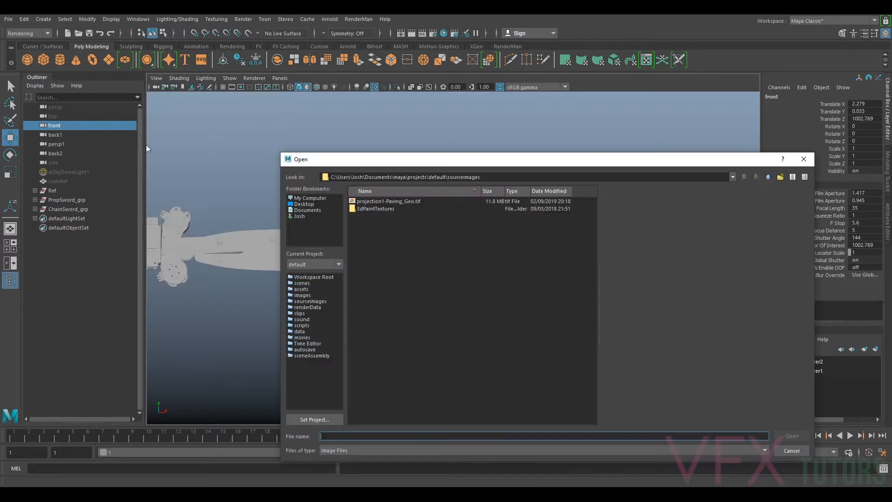
left_click(311, 198)
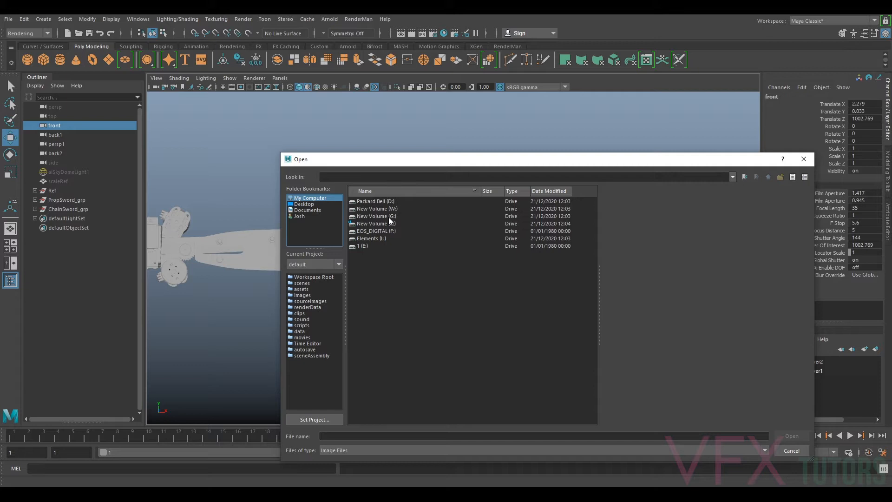
double_click(389, 217)
double_click(367, 201)
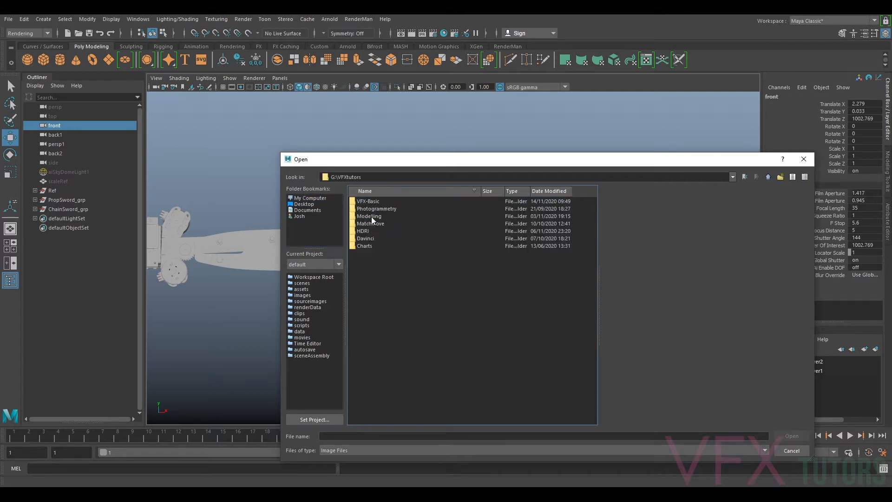
double_click(372, 217)
double_click(364, 202)
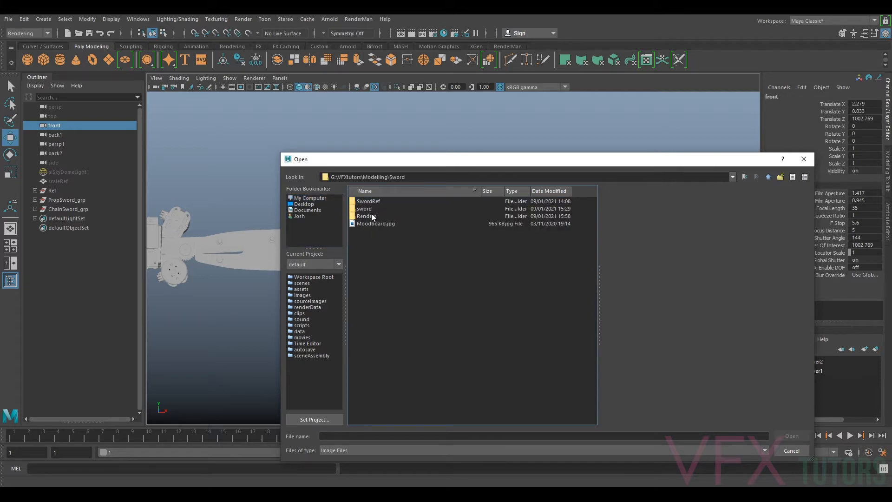
double_click(372, 201)
Load uv-protected-cable-tie-500x500.png as the front view's image plane
left_click(381, 201)
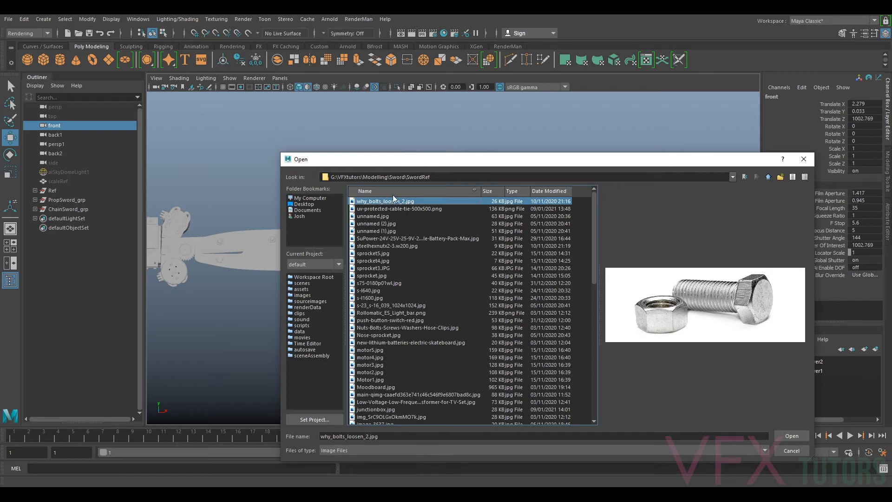
key("Down")
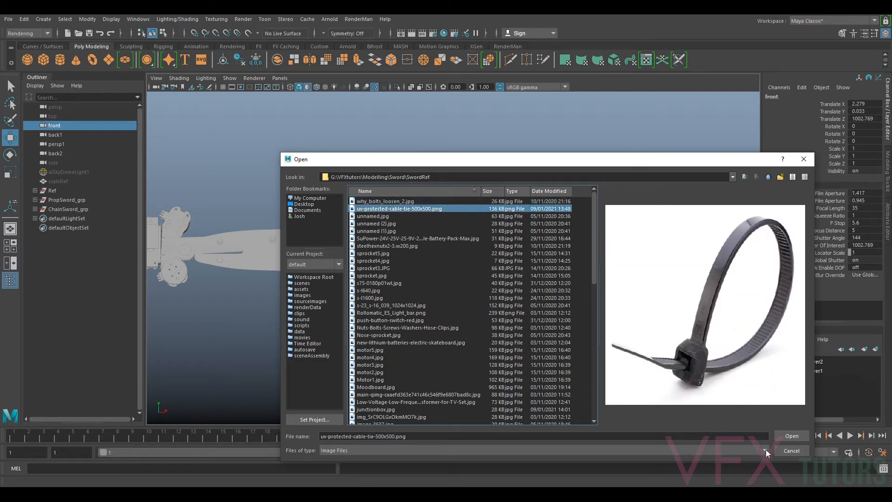
left_click(792, 435)
Hide the ChainSword_grp group so only the cable tie reference shows in the front view
scroll(462, 282, "up", 3)
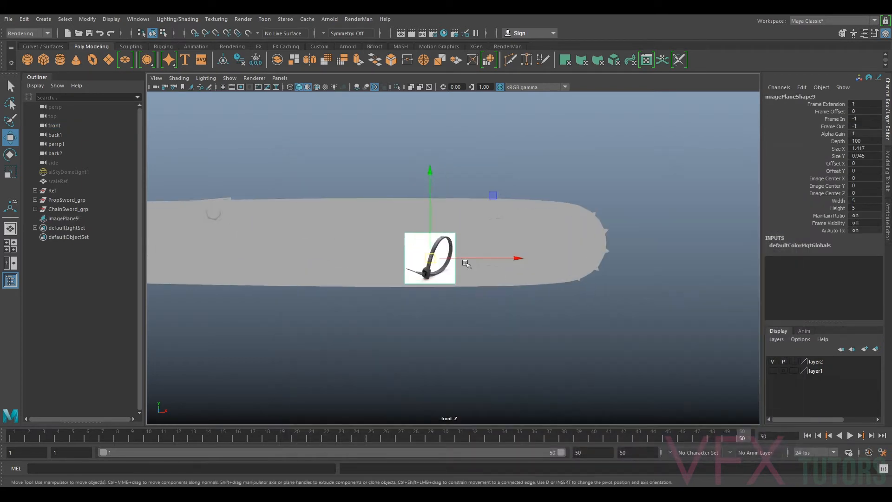
left_click(57, 209)
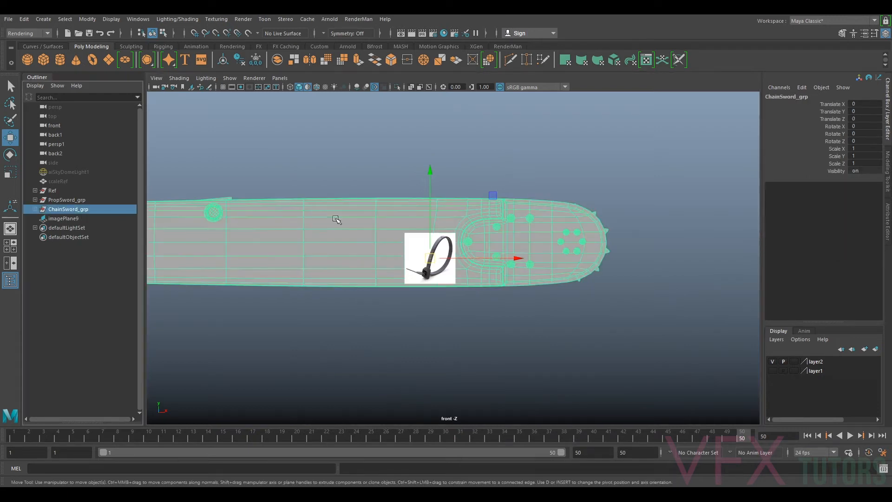
key("ctrl+h")
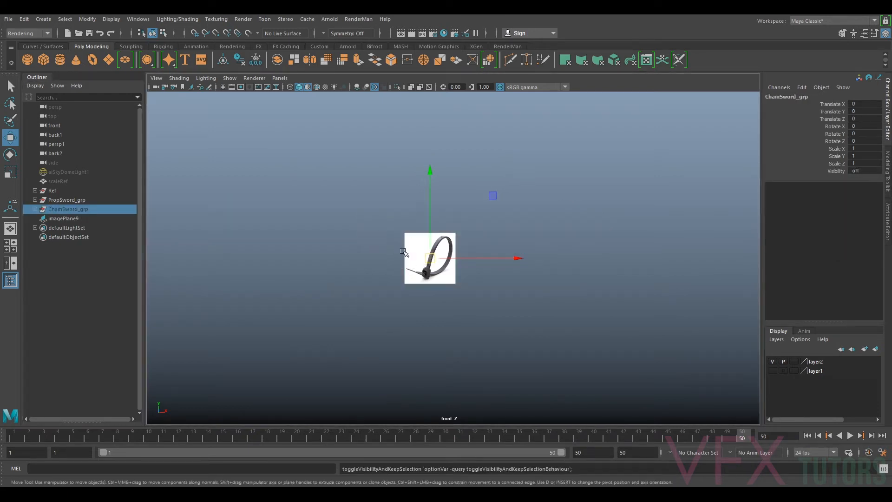
Scale the cable tie image plane up uniformly to about 3.84 and deselect it
left_click(434, 259)
key("r")
left_click_drag(429, 259, 545, 320)
scroll(545, 319, "up", 1)
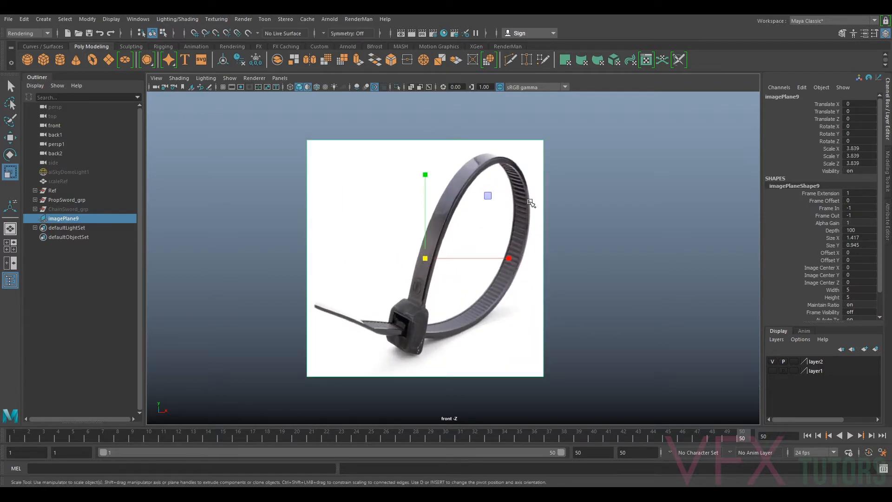
left_click(609, 242)
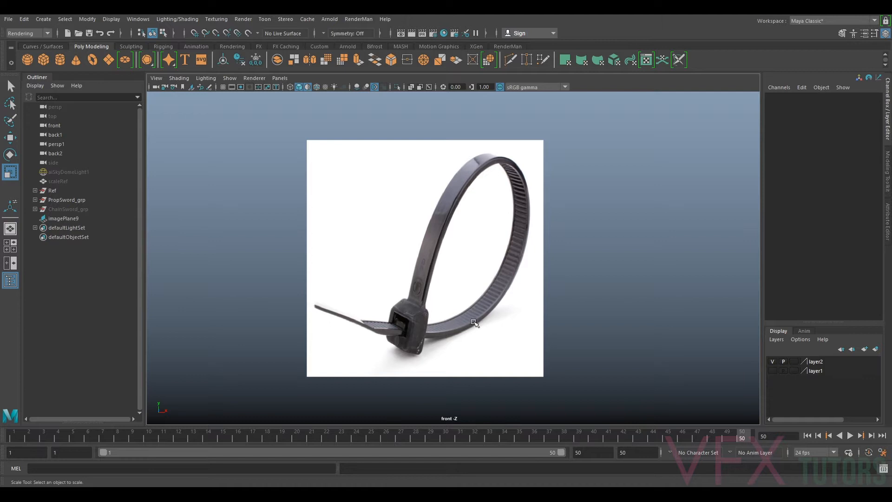
scroll(441, 298, "down", 1)
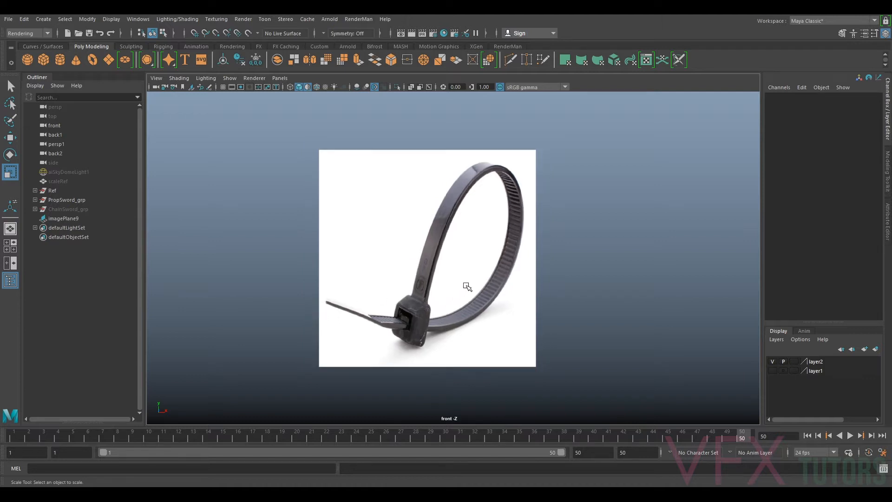
Show the ChainSword_grp group again alongside the cable tie reference in the front view
scroll(478, 267, "down", 2)
scroll(471, 270, "down", 6)
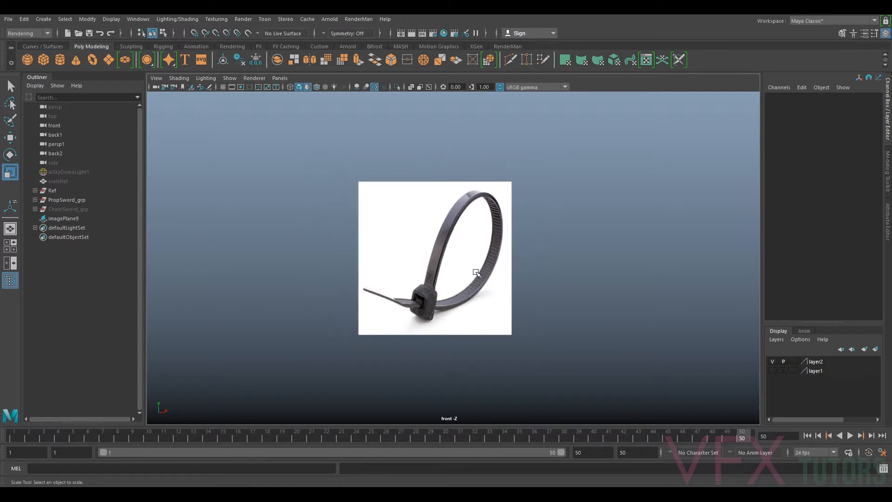
middle_click_drag(281, 243, 373, 246, "alt")
scroll(373, 246, "up", 2)
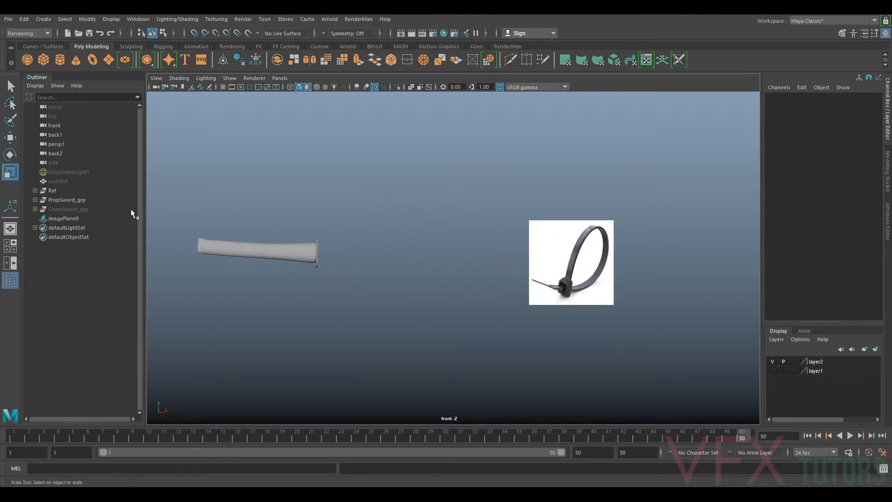
left_click(85, 209)
key("shift+h")
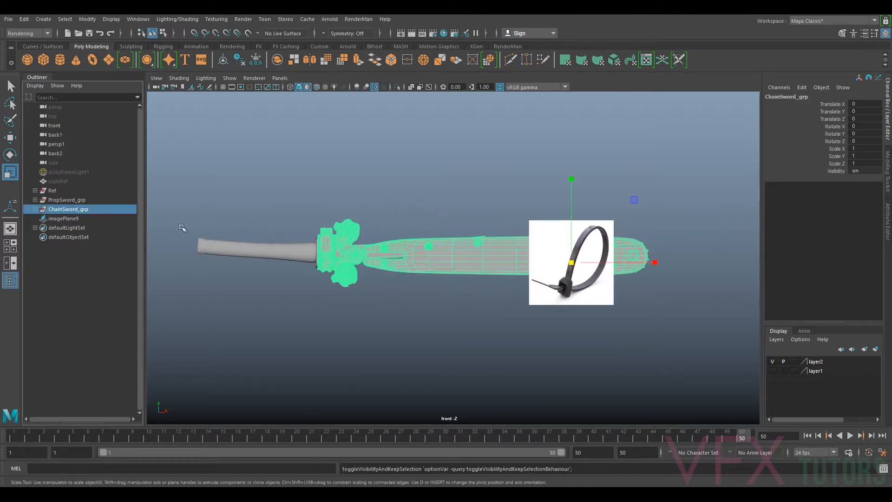
Examine the chainsword blade beside the cable tie reference and hide the ChainSword_grp group again
scroll(458, 307, "up", 2)
left_click(181, 198)
middle_click_drag(296, 204, 426, 203, "alt")
scroll(426, 202, "up", 3)
middle_click_drag(581, 191, 198, 192, "alt")
middle_click_drag(595, 205, 588, 205, "alt")
scroll(549, 242, "down", 2)
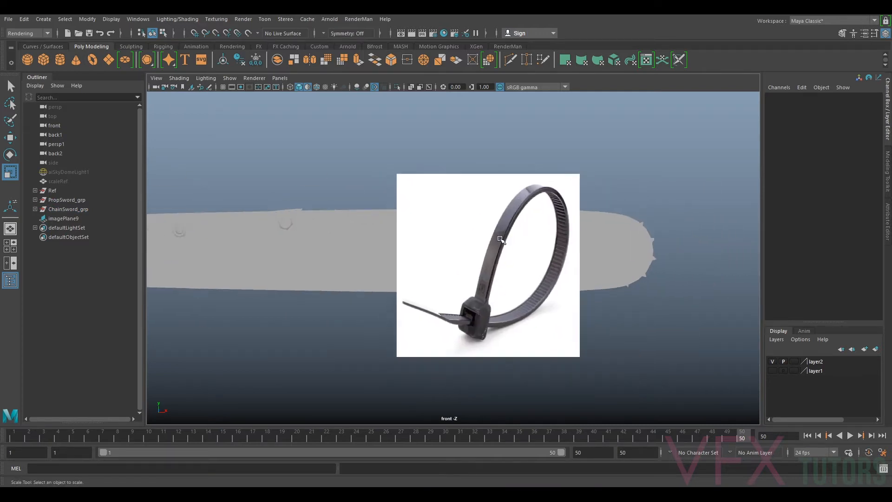
left_click(506, 278)
right_click_drag(417, 294, 468, 335, "alt")
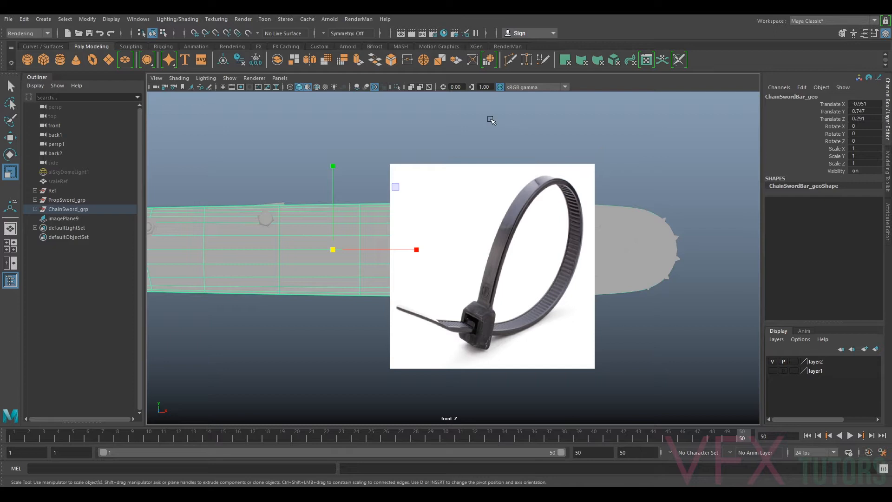
left_click(512, 128)
left_click(65, 209)
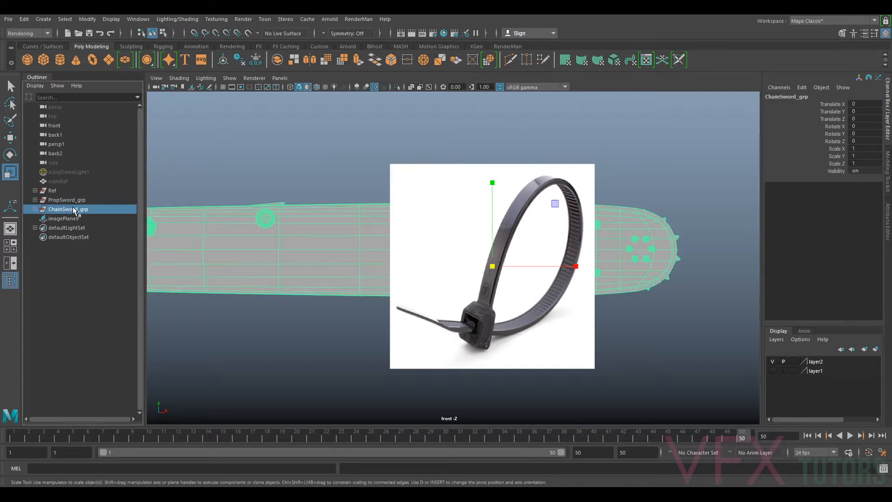
key("h")
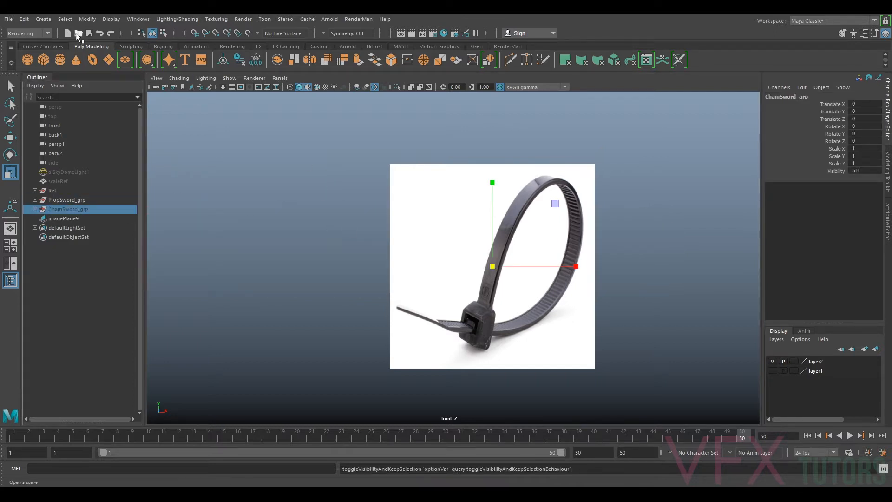
Create a polygon cube at the origin as the base for the cable tie's head
left_click(44, 59)
key("w")
left_click_drag(513, 271, 380, 271)
Move the cable tie image plane along X so that it sits clear of the new cube
left_click(555, 235)
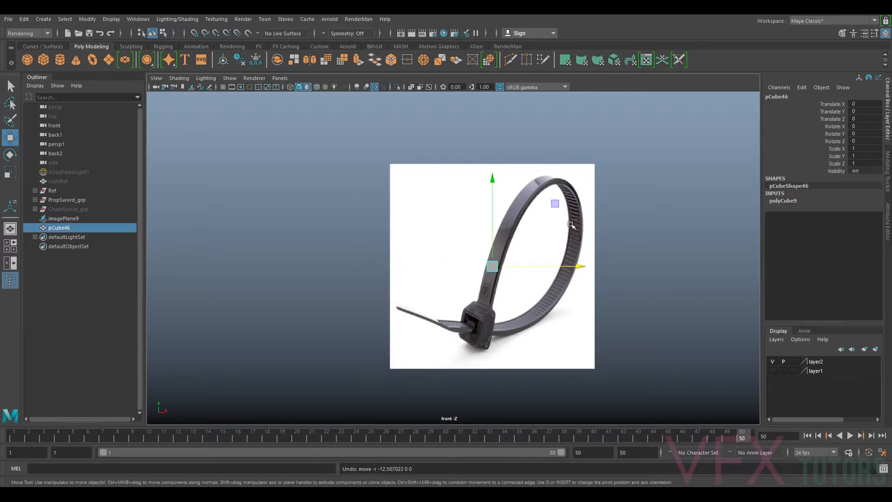
left_click_drag(557, 265, 746, 277)
middle_click_drag(643, 234, 528, 212, "alt")
scroll(528, 212, "up", 2)
Scale the cube uniformly to about 3.83 and widen it to about 4.21 in X
left_click(362, 240)
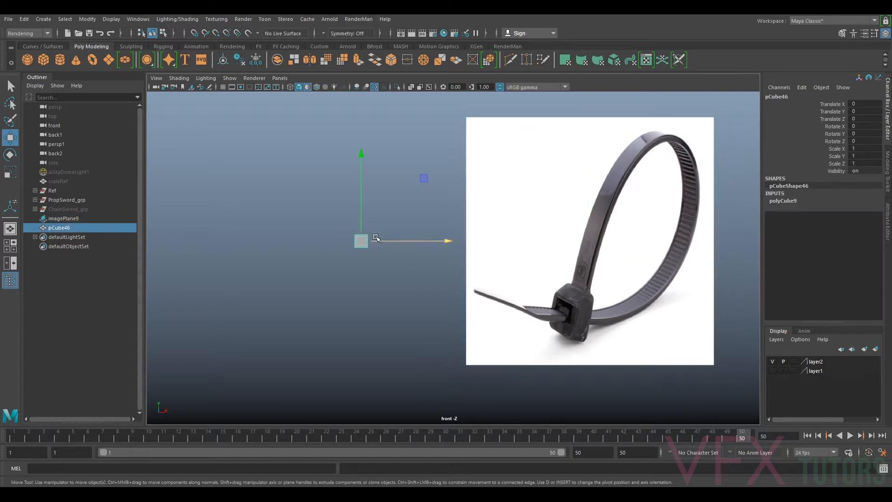
key("r")
left_click_drag(361, 241, 393, 246)
left_click_drag(363, 218, 367, 208)
key("ctrl+z")
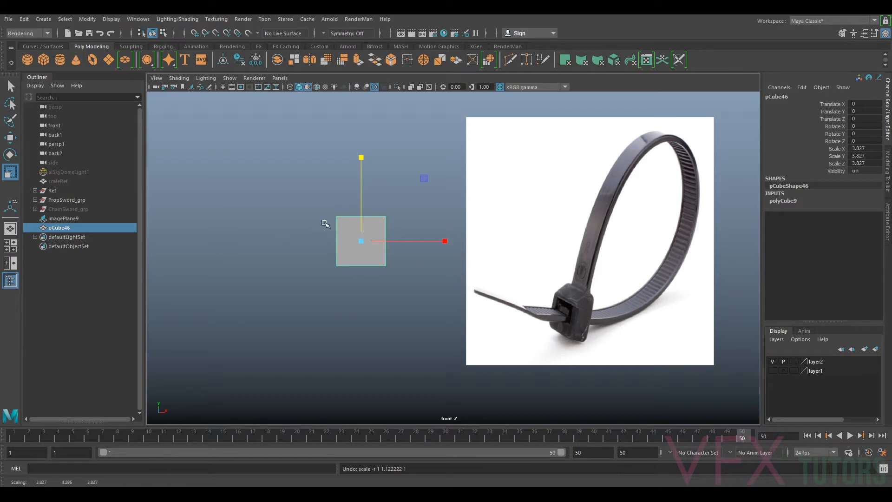
left_click_drag(414, 247, 413, 247)
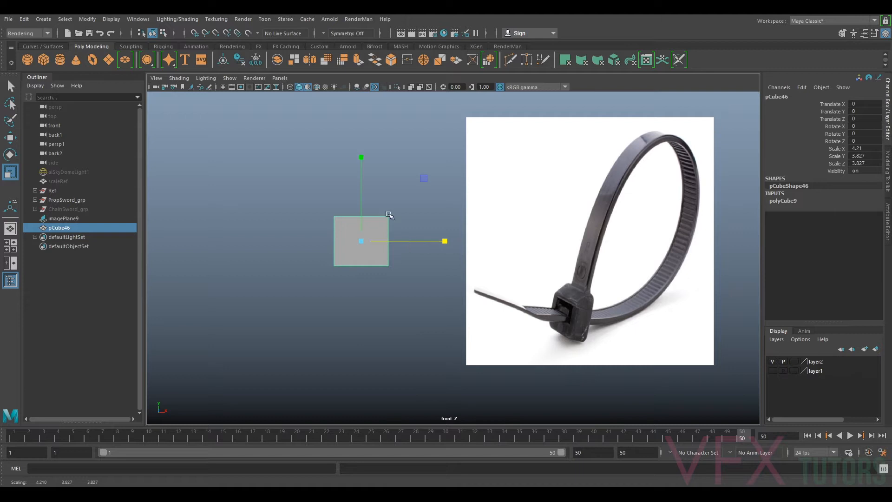
middle_click_drag(418, 220, 411, 233, "alt")
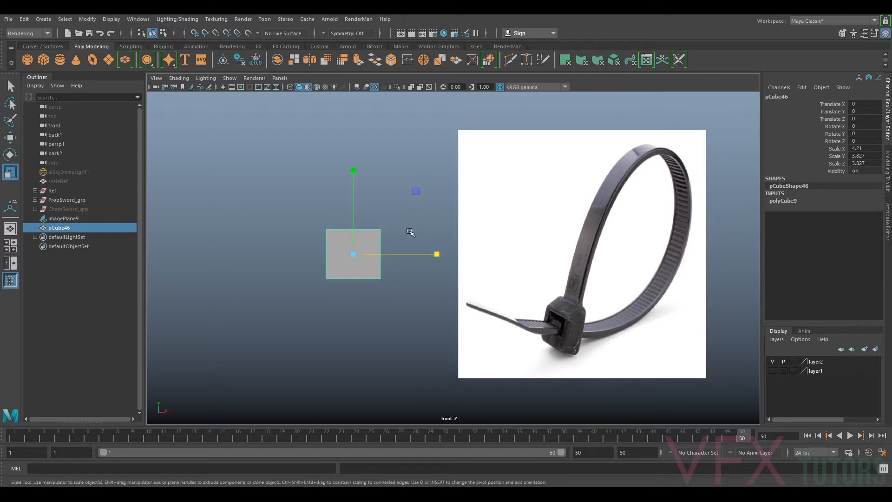
Switch the viewport to the persp1 camera and frame the cube together with the cable tie reference
left_click(279, 79)
mouse_move(335, 87)
left_click(397, 98)
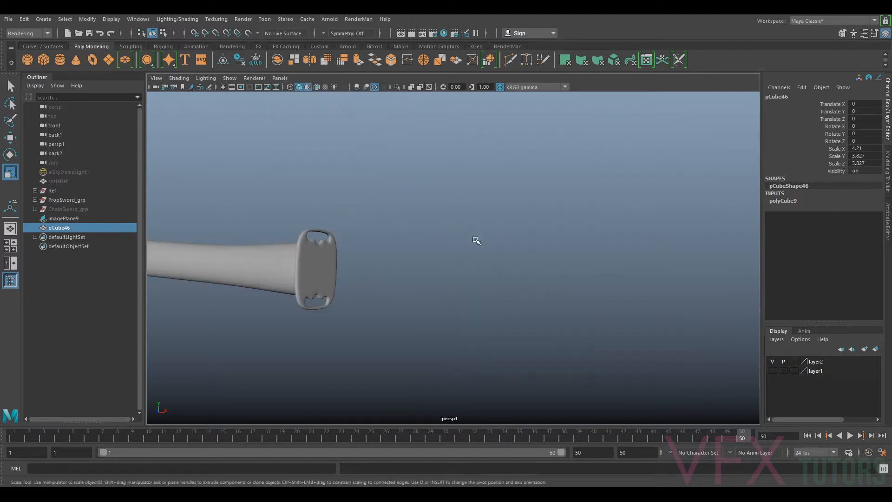
key("f")
scroll(504, 277, "down", 10)
left_click_drag(504, 277, 348, 263, "alt")
scroll(551, 282, "up", 5)
scroll(462, 270, "up", 4)
left_click_drag(307, 260, 367, 298, "alt")
left_click_drag(455, 293, 385, 222, "alt")
Raise the cube's back top edge in Y so the top face slopes down towards the front
right_click_drag(384, 219, 388, 188)
left_click_drag(384, 216, 379, 234, "alt")
left_click(371, 212)
key("w")
left_click_drag(367, 194, 370, 176)
left_click_drag(421, 302, 376, 184, "alt")
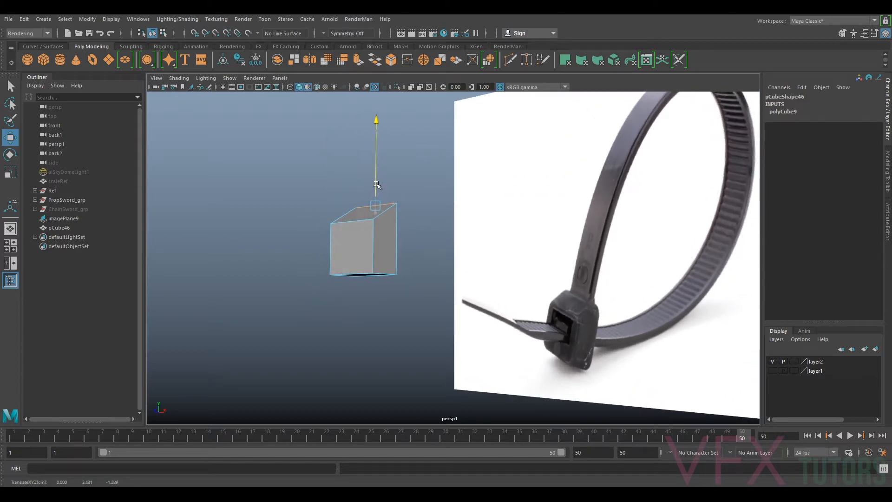
Extrude the cube's front face and scale it inward to try out the outline of the head's opening
right_click_drag(358, 239, 355, 253)
left_click(352, 239)
key("ctrl+e")
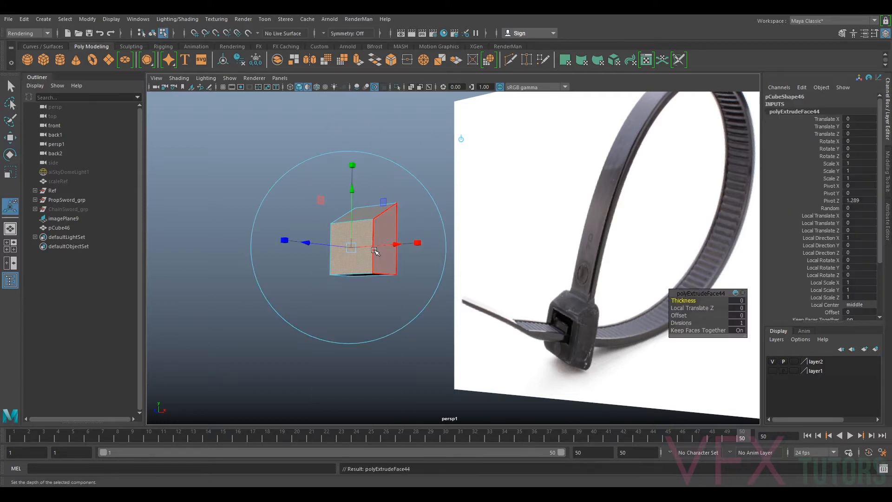
key("r")
left_click_drag(351, 249, 344, 252)
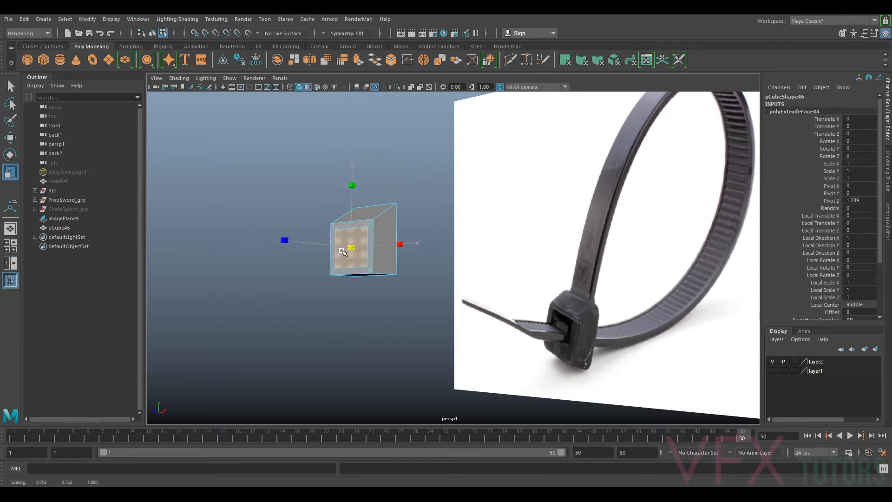
left_click_drag(341, 252, 340, 252)
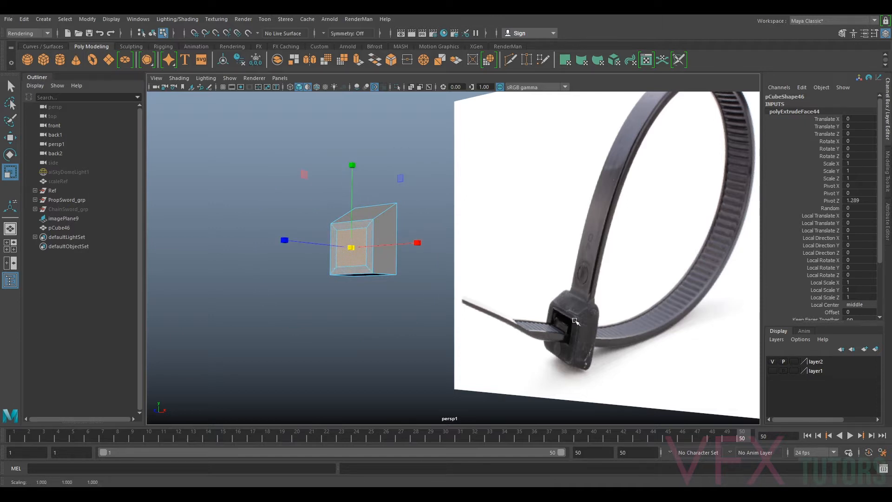
Try reducing the inset face's height and shifting it upward to match the opening in the reference
mouse_move(578, 340)
left_mouse_down("alt")
mouse_move(596, 338)
mouse_move(584, 333)
left_mouse_up("alt")
mouse_move(350, 247)
left_mouse_down("alt")
mouse_move(375, 255)
mouse_move(355, 224)
mouse_move(355, 239)
left_mouse_up("alt")
key("w")
left_click(356, 228)
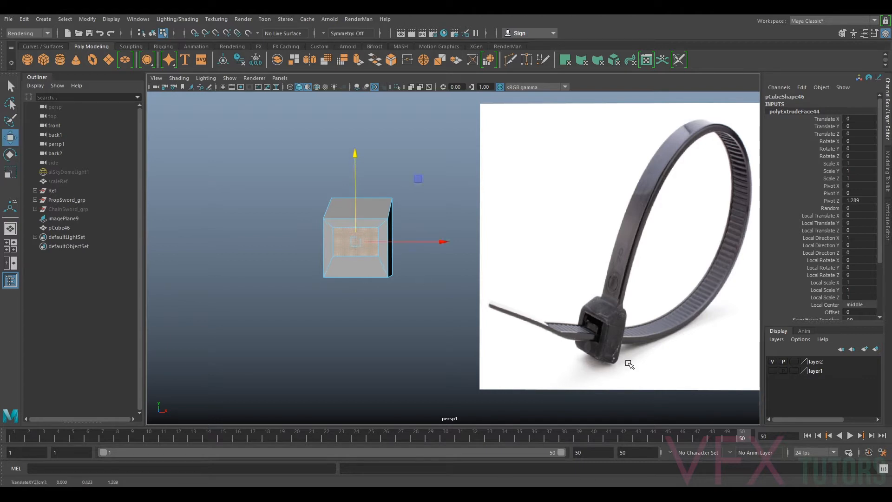
left_click_drag(357, 222, 357, 223)
key("r")
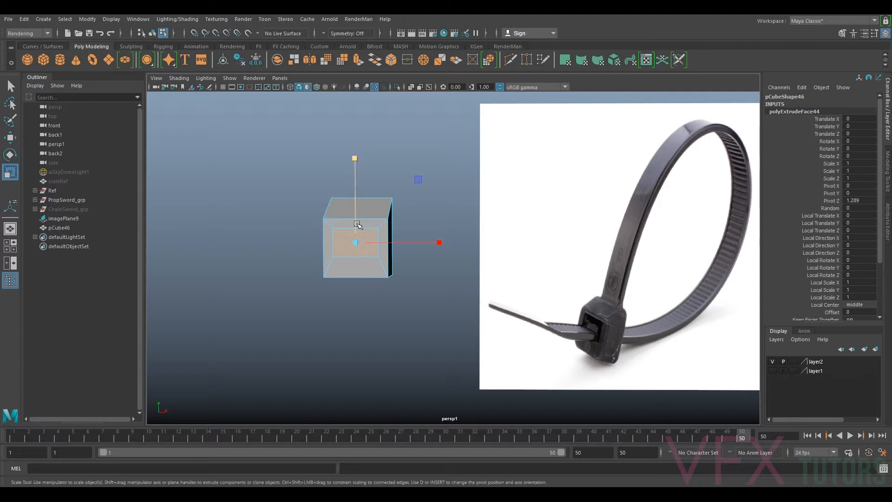
left_click_drag(358, 221, 358, 221)
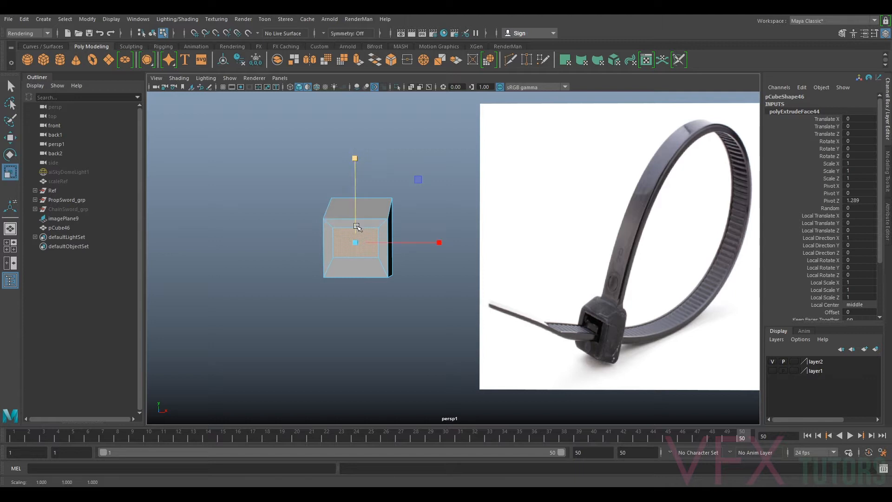
key("w")
mouse_move(420, 276)
left_mouse_down("alt")
mouse_move(372, 291)
mouse_move(423, 275)
left_mouse_up("alt")
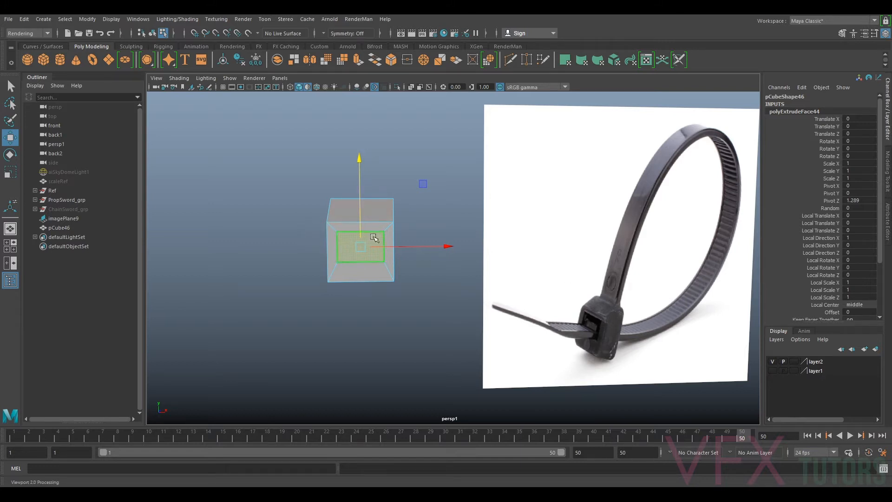
Undo the inset face's adjustments and the front face extrusion, and clear the face selection
key("ctrl+z")
key("ctrl+z")
key("ctrl+z")
key("ctrl+z")
key("ctrl+z")
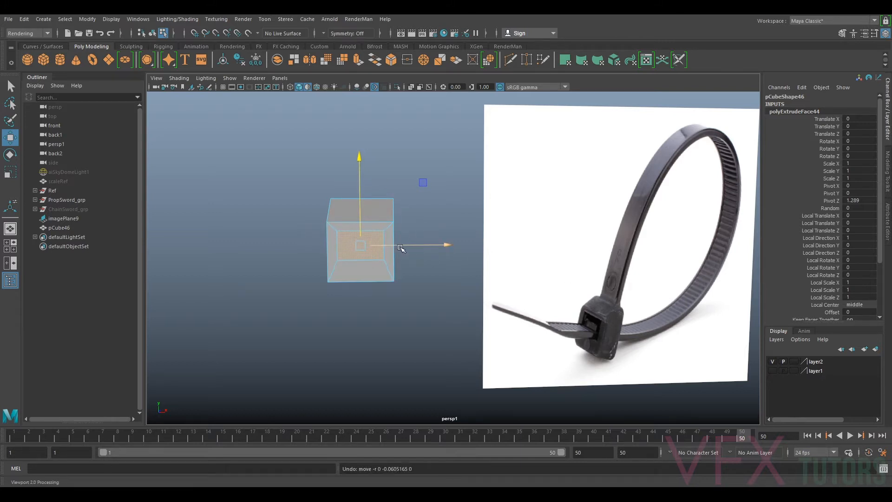
key("ctrl+z")
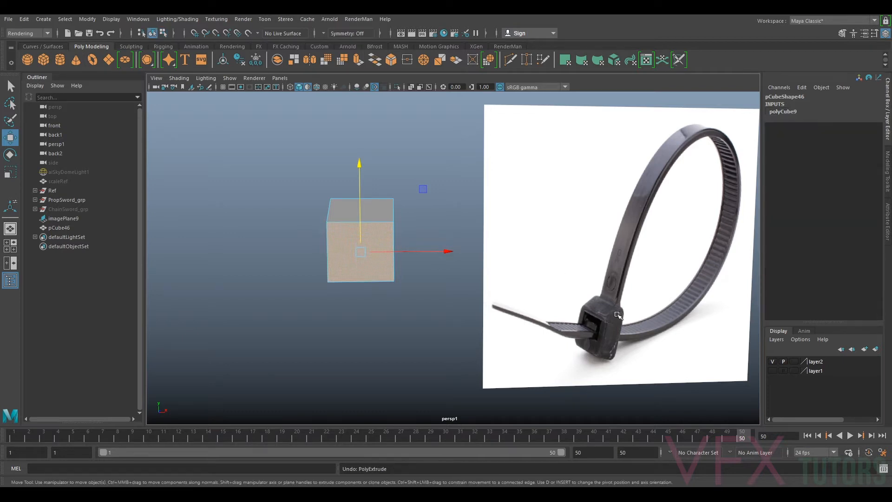
left_click(442, 199)
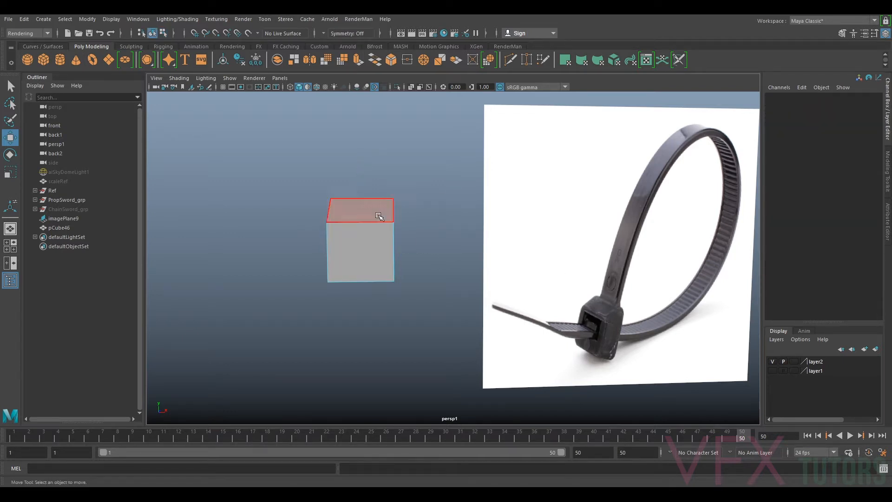
Insert edge loops near the cube's two sides and one near its back using Multi-Cut
left_click(886, 184)
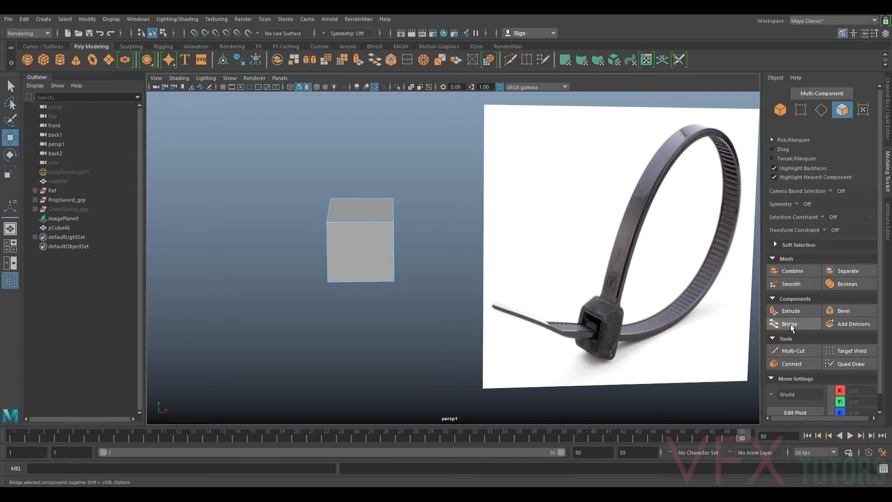
left_click(796, 351)
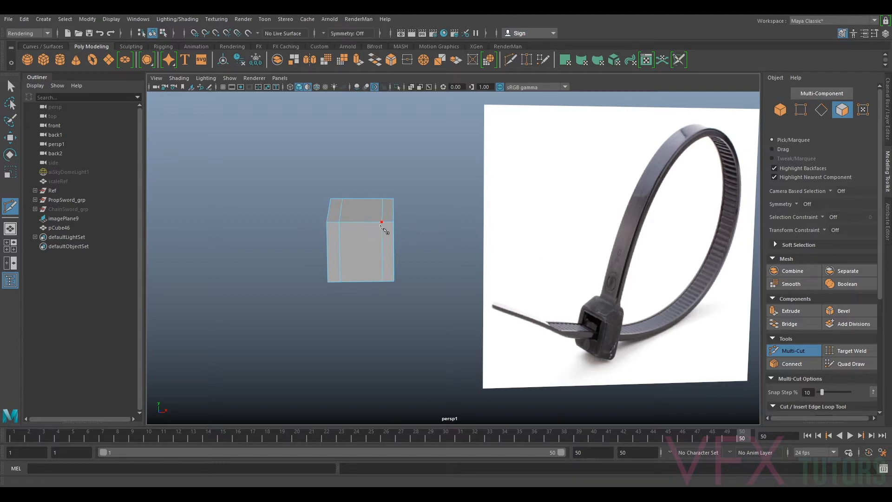
left_click_drag(463, 198, 408, 265, "alt")
mouse_move(408, 265)
right_mouse_down("alt")
mouse_move(434, 259)
mouse_move(402, 260)
right_mouse_up("alt")
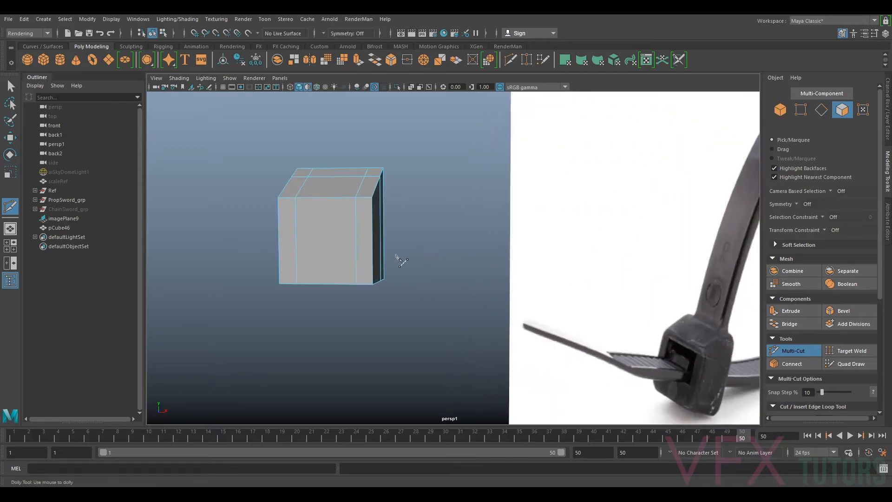
Insert one horizontal edge loop near the front face's upper edge and another slightly below its middle, and exit Multi-Cut
left_click_drag(365, 245, 365, 215, "alt")
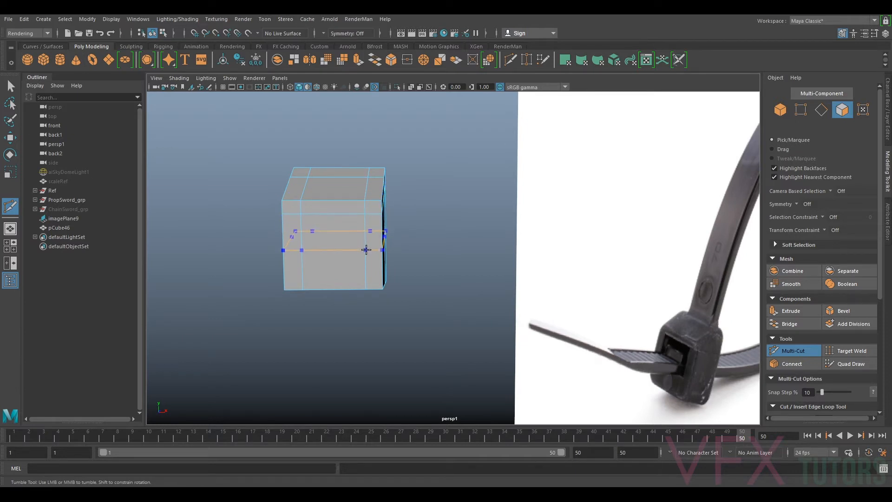
left_click(367, 252, "ctrl")
left_click_drag(450, 283, 430, 275, "alt")
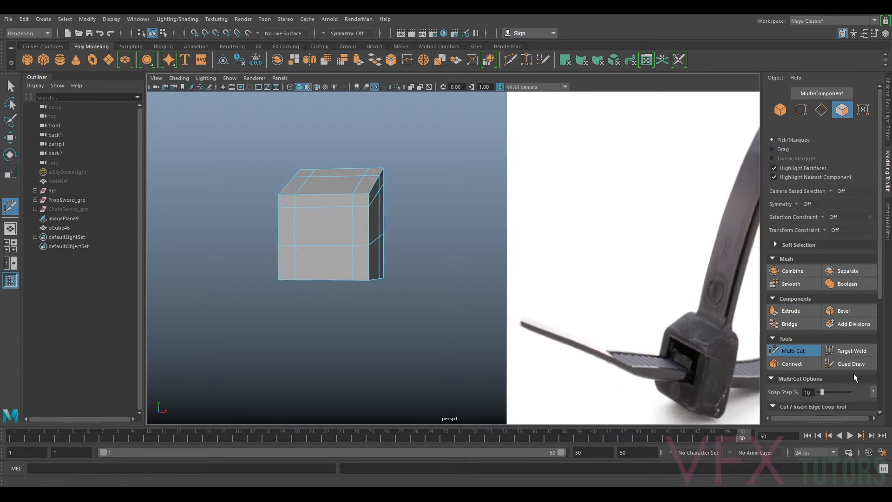
left_click(798, 351)
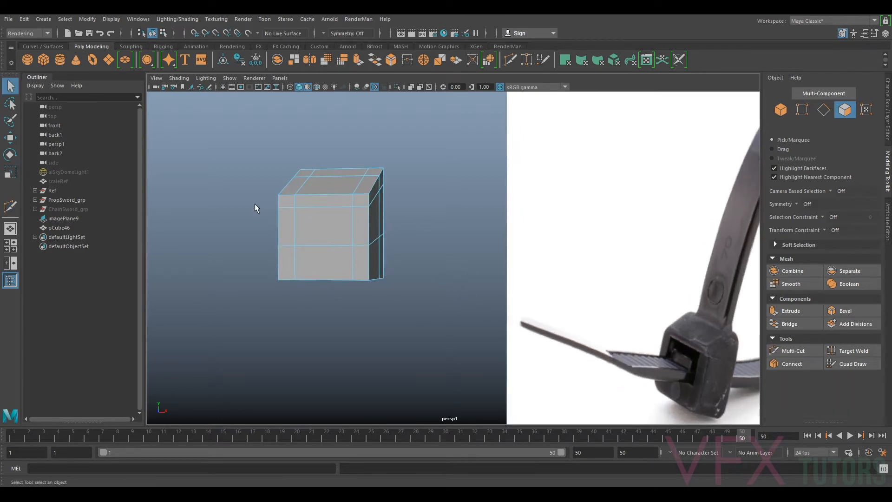
Delete the central front and back faces enclosed by the edge loops to open a hole through the cube
left_click(317, 231)
left_click_drag(433, 229, 318, 234, "alt")
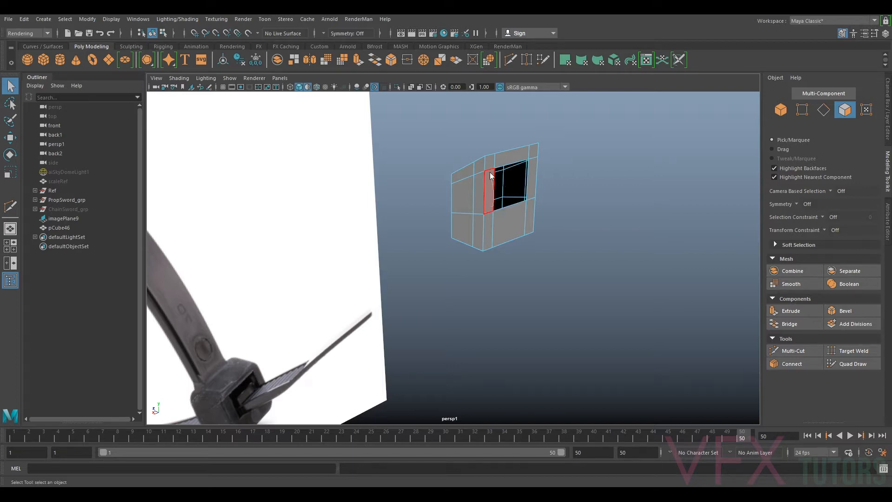
left_click_drag(484, 207, 432, 245, "alt")
Select the ten vertices of the lower horizontal loop and scale them flat in Y so the loop is level
right_click_drag(380, 245, 380, 212)
left_click_drag(318, 234, 370, 250, "alt")
middle_click_drag(370, 250, 470, 245, "alt")
left_click_drag(536, 189, 325, 249)
key("r")
left_click_drag(429, 136, 435, 320)
left_click_drag(446, 218, 404, 220, "alt")
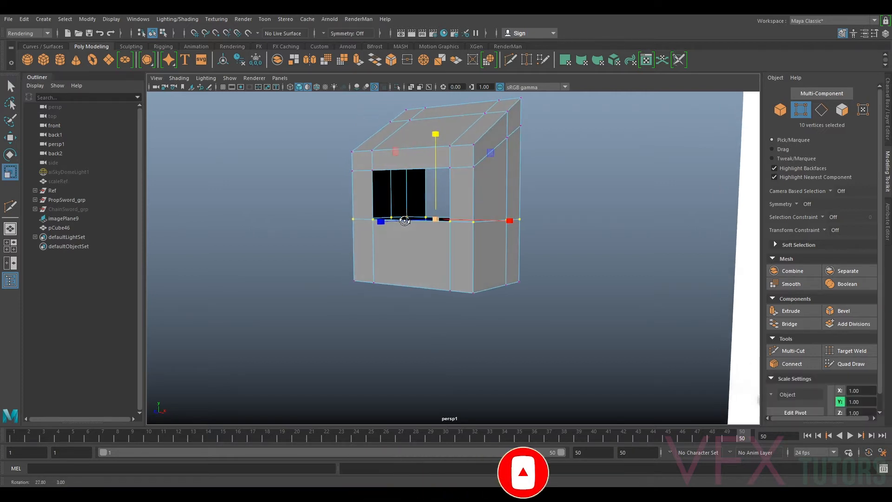
Select the two opposite vertices of the upper loop on the cube's sides and snap them down to Y 1.35, level with the hole's upper edge
left_click(510, 141)
left_click_drag(434, 175, 517, 179, "alt")
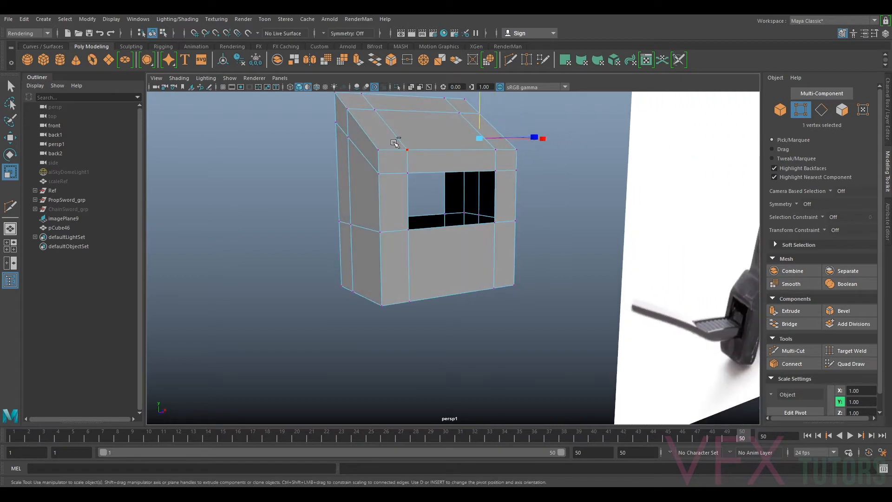
left_click(348, 137, "shift")
key("w")
key("v")
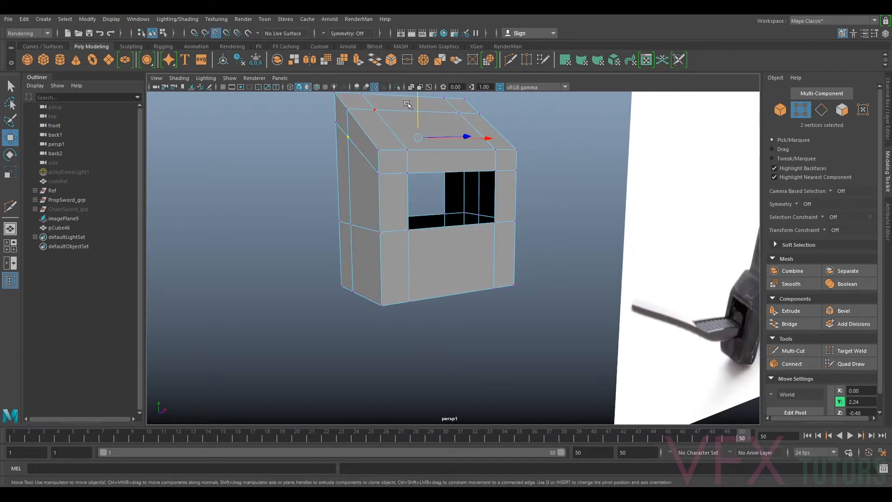
left_click_drag(386, 169, 389, 168)
key("ctrl+z")
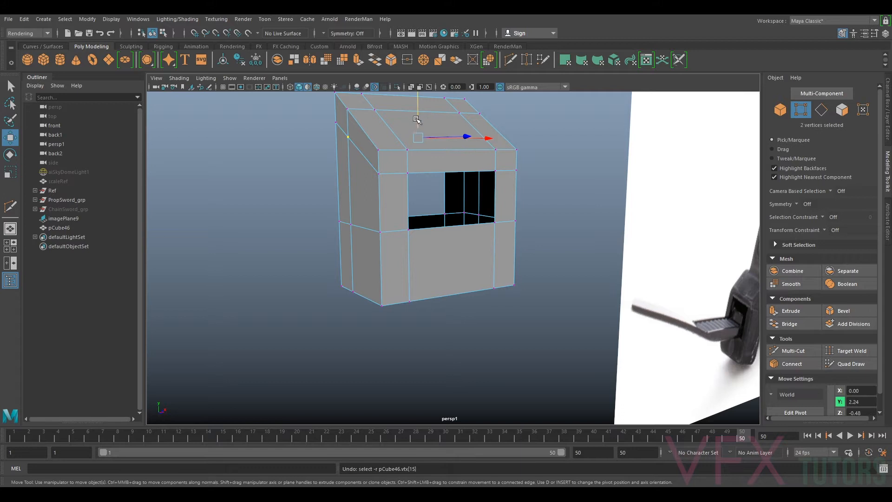
left_click_drag(419, 107, 376, 171)
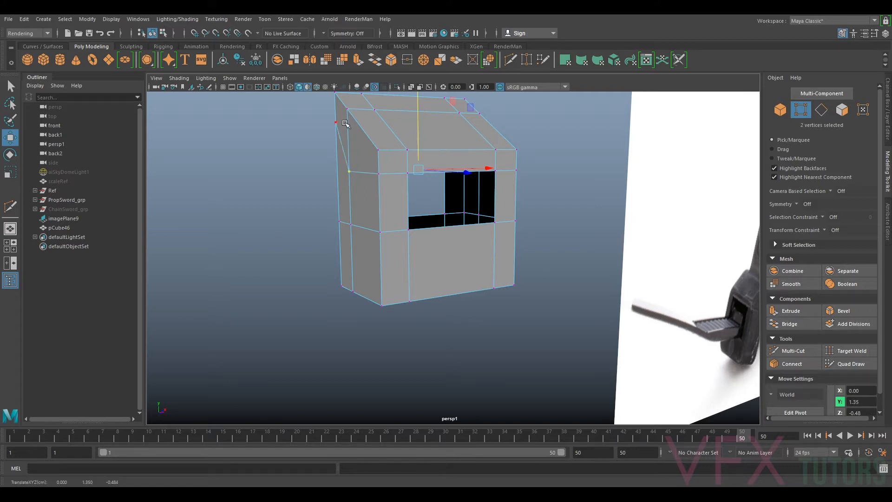
Snap the upper back corner vertex on the positive X side down to the same Y 1.35 level
left_click(489, 132)
left_click_drag(489, 132, 384, 136, "alt")
left_click(527, 125)
key("v")
left_click_drag(530, 108, 507, 170)
scroll(504, 172, "down", 3)
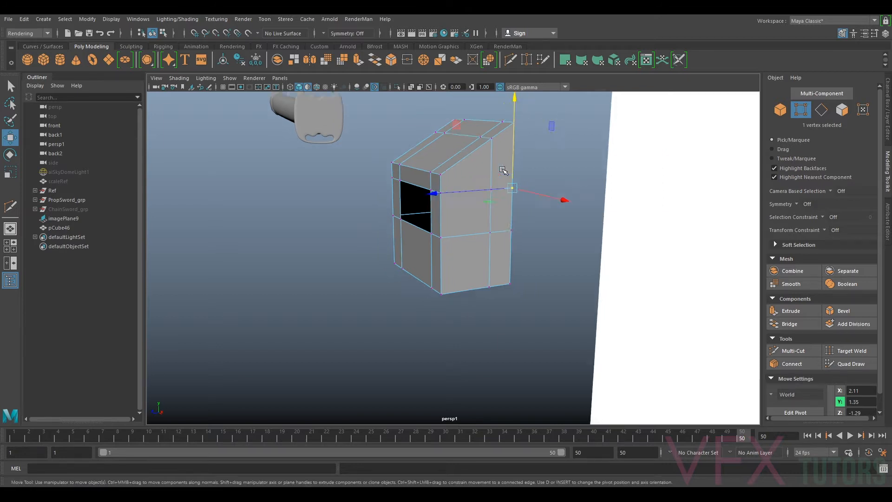
Select the twelve vertices of the head's underside and move them vertically to Y -1.80
scroll(460, 183, "down", 4)
left_click_drag(449, 249, 477, 195, "alt")
left_click_drag(487, 230, 568, 215, "alt")
middle_click_drag(567, 215, 525, 217, "alt")
left_click_drag(316, 291, 463, 255)
left_click(397, 219)
key("ctrl+z")
left_click_drag(399, 245, 410, 266)
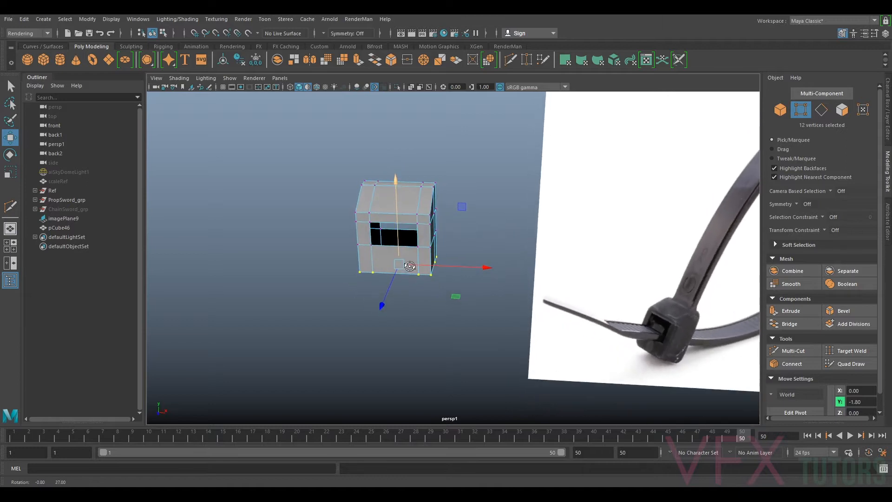
Extrude the central face on top of the head and pull it upward into a long strap
right_click_drag(409, 200, 413, 208)
left_click(410, 182)
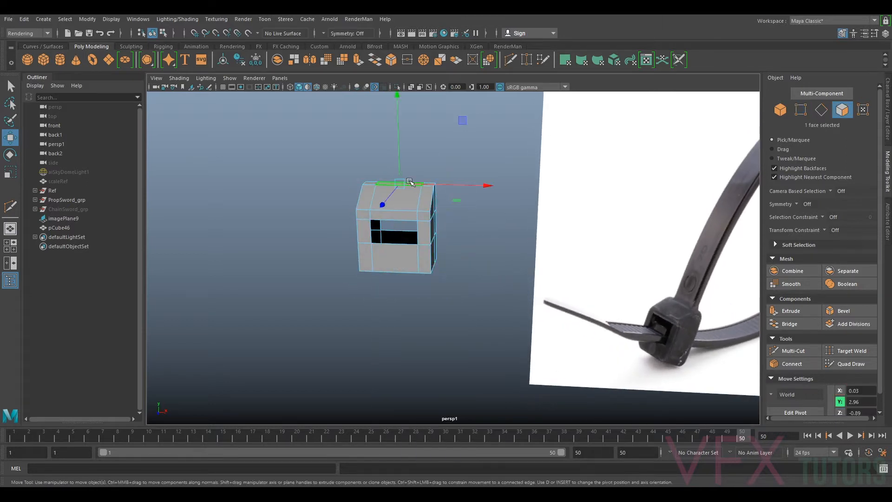
key("ctrl+e")
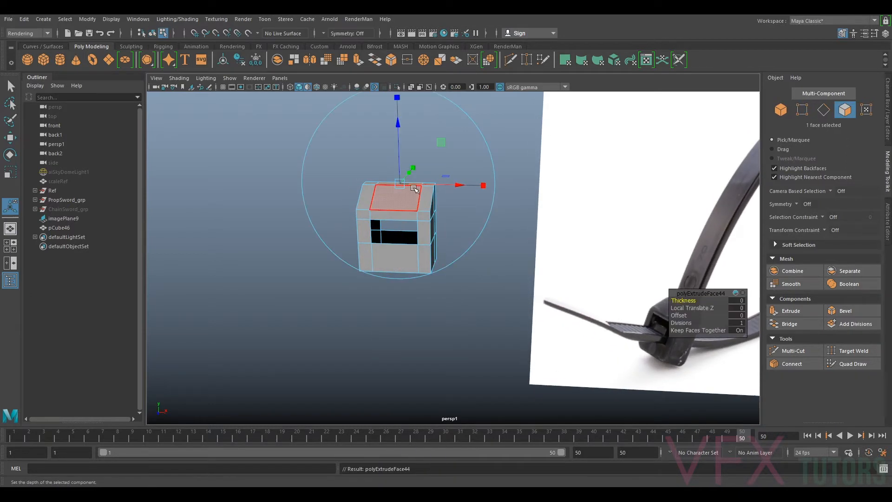
left_click_drag(399, 157, 394, 108)
scroll(396, 127, "down", 3)
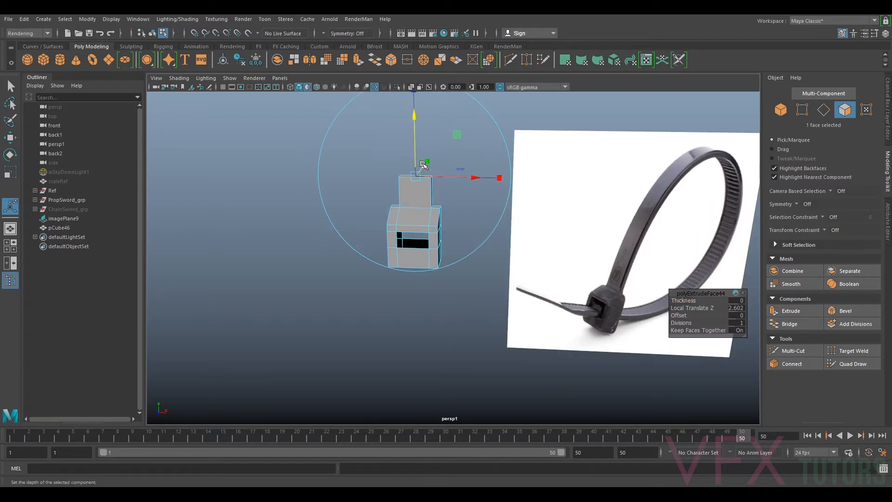
middle_click_drag(424, 165, 410, 205, "alt")
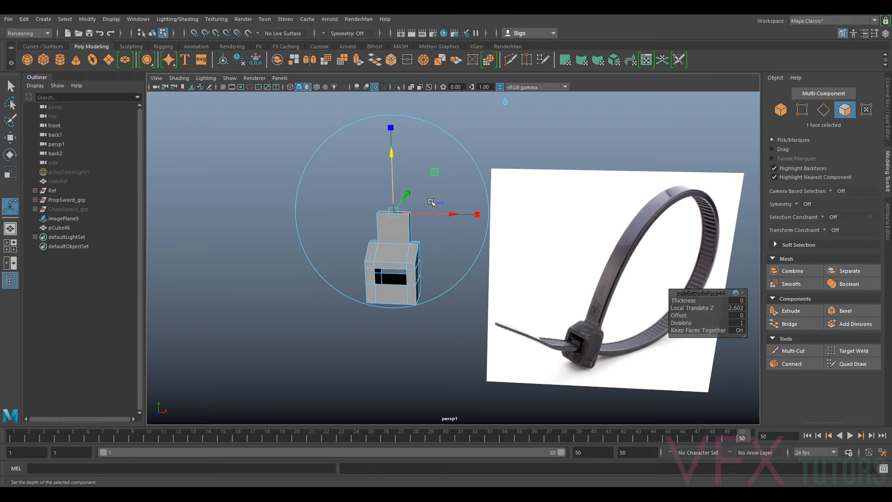
left_click_drag(386, 191, 400, 132)
Select the upper edge of the hole at the back and snap it down level with the side loop
mouse_move(409, 200)
left_mouse_down("alt")
mouse_move(427, 232)
mouse_move(482, 229)
mouse_move(400, 212)
mouse_move(412, 155)
mouse_move(498, 233)
mouse_move(407, 206)
left_mouse_up("alt")
scroll(422, 227, "up", 4)
left_click_drag(428, 236, 408, 256, "alt")
scroll(414, 255, "down", 5)
scroll(424, 277, "down", 5)
scroll(427, 273, "up", 6)
scroll(408, 256, "up", 5)
right_click_drag(347, 229, 386, 210)
scroll(474, 227, "up", 3)
left_click_drag(474, 228, 576, 239, "alt")
right_click_drag(580, 209, 571, 184)
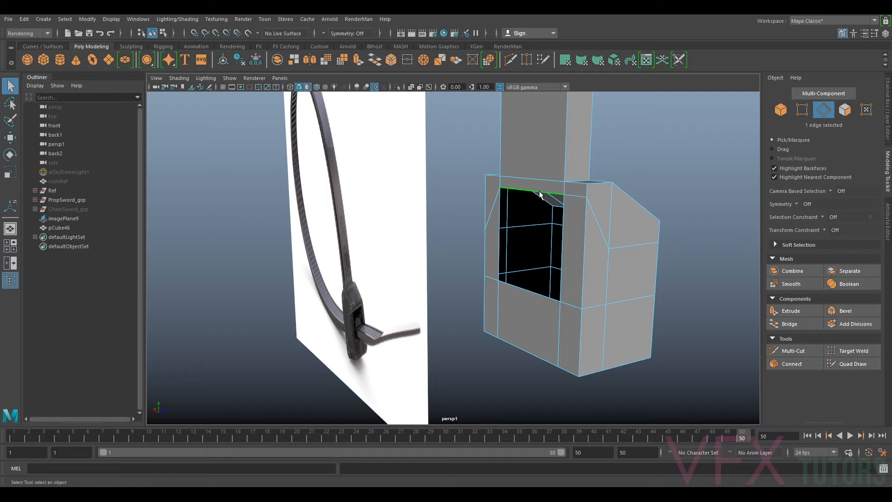
key("w")
key("v")
left_click_drag(532, 162, 615, 244)
Snap the remaining upper back corner vertex on the negative X side down to Y 1.35
right_click_drag(604, 217, 579, 215)
left_click(581, 202)
left_click_drag(581, 202, 475, 210, "alt")
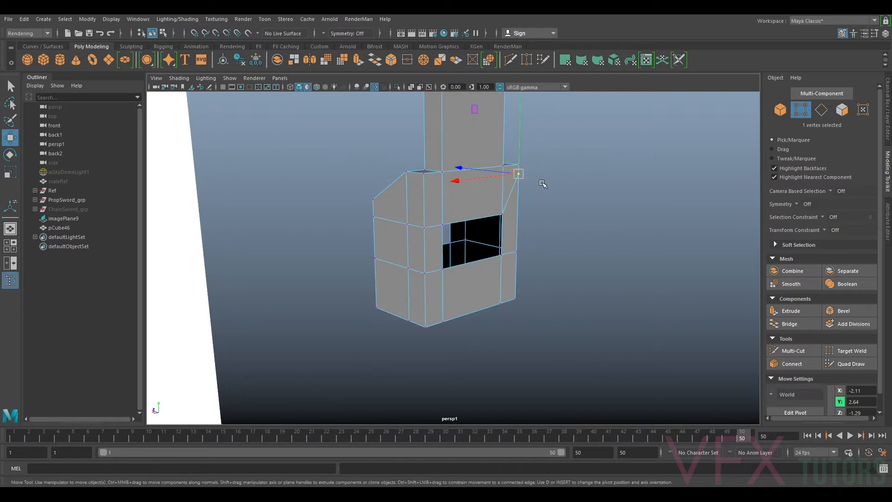
left_click_drag(543, 184, 467, 188, "alt")
left_click_drag(618, 170, 368, 230)
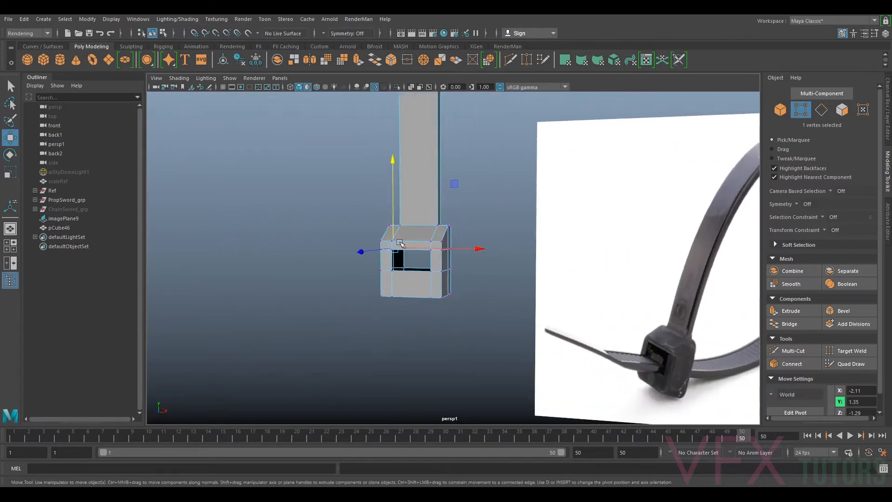
Select the front and back border edges of the hole, bridge them to close its inner walls, and return to Object Mode
middle_click_drag(367, 230, 429, 226, "alt")
right_click_drag(430, 225, 516, 266, "alt")
right_click_drag(502, 213, 509, 188)
double_click(459, 244)
double_click(472, 243, "ctrl+shift")
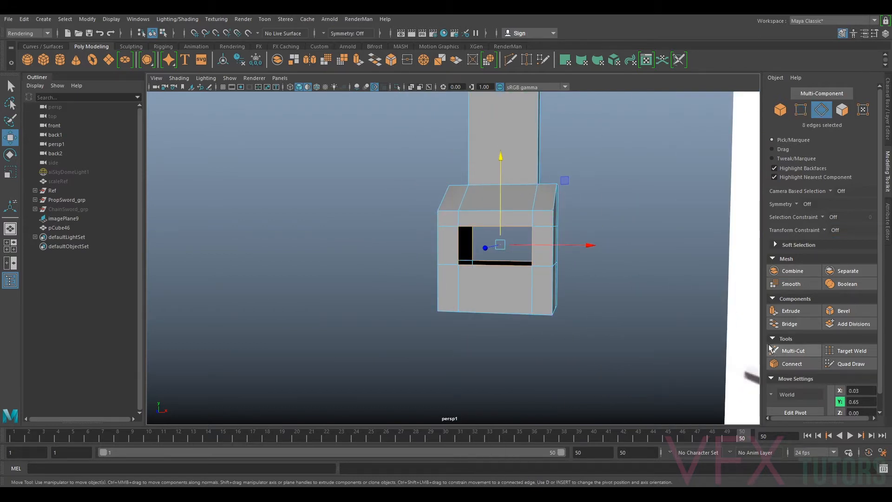
left_click(843, 311)
key("ctrl+z")
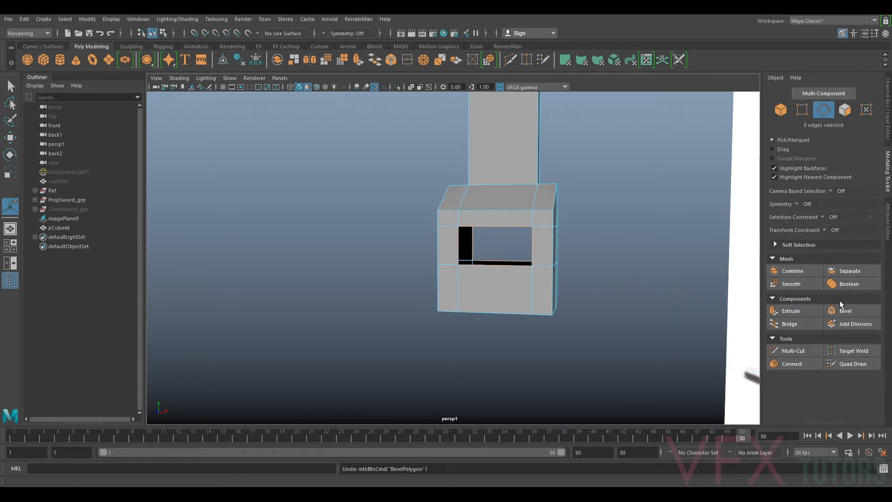
left_click(790, 324)
left_click_drag(660, 278, 532, 273, "alt")
scroll(557, 278, "down", 4)
middle_click_drag(575, 278, 545, 283, "alt")
left_click_drag(545, 283, 468, 290, "alt")
scroll(407, 275, "up", 2)
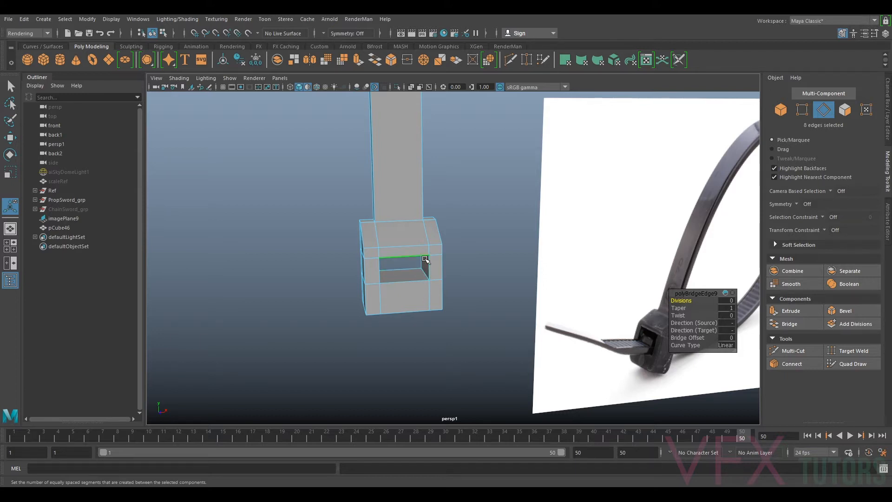
right_click(423, 261)
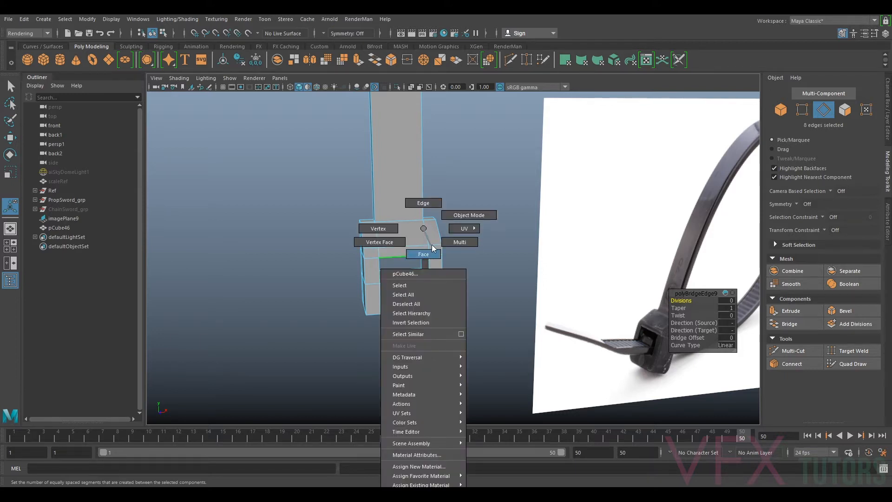
left_click(465, 216)
Create a polygon cube and raise it to Y 0.83 so it sits inside the head's hole
scroll(422, 241, "down", 3)
scroll(436, 271, "up", 1)
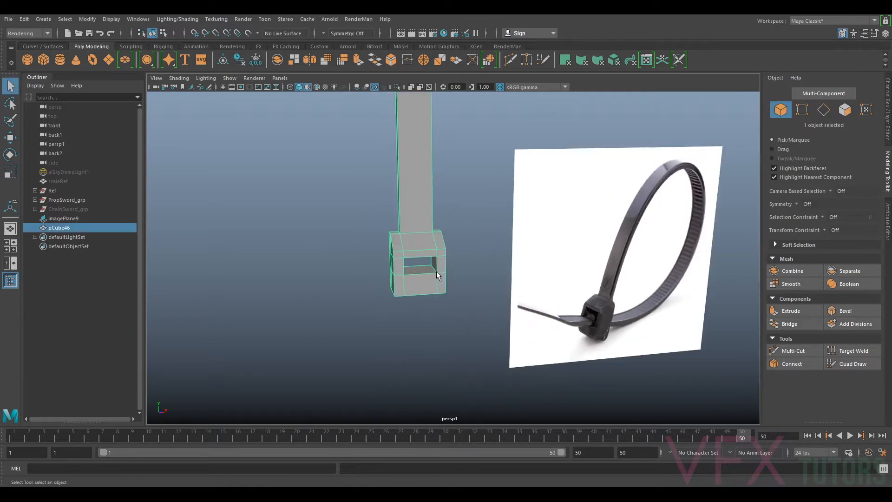
scroll(437, 271, "up", 2)
scroll(439, 271, "up", 3)
left_click_drag(446, 259, 402, 250, "alt")
left_click(45, 61)
scroll(372, 209, "down", 5)
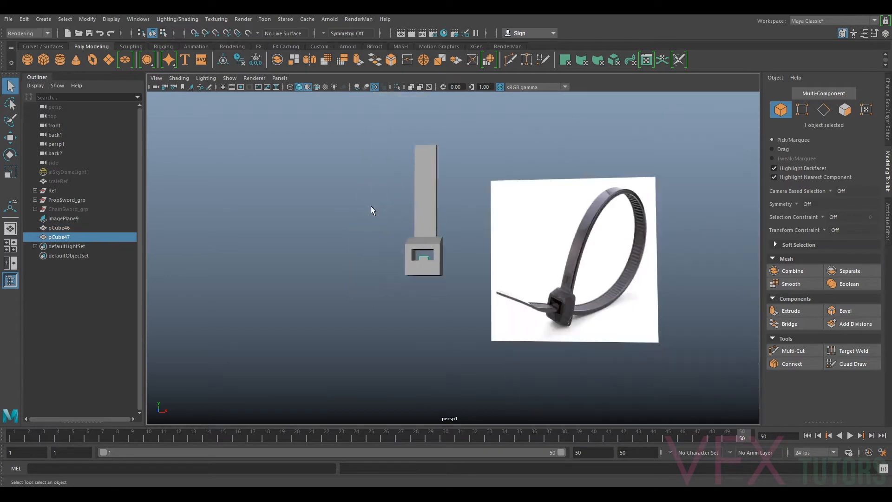
scroll(428, 243, "up", 6)
key("w")
left_click(380, 243)
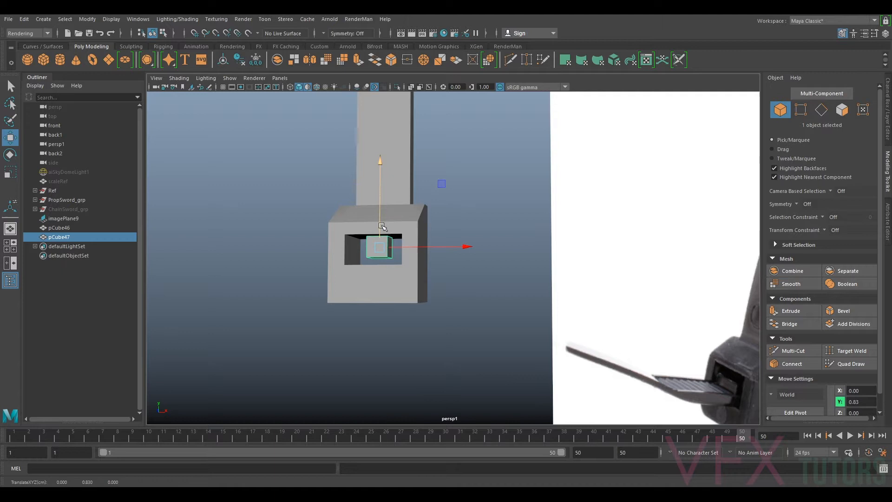
Scale the small cube to about 1.8 in X and 0.69 in Y to form a block against the hole's upper wall
key("r")
left_click_drag(378, 219, 434, 253)
key("w")
key("r")
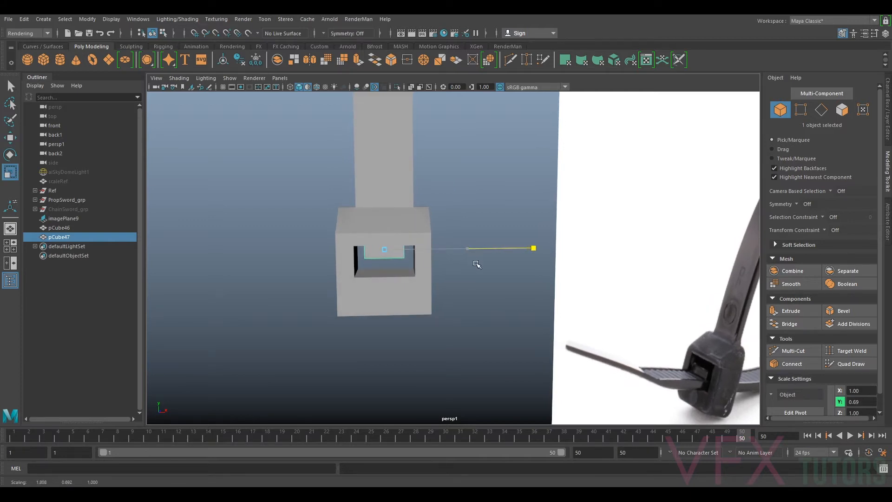
Position the small block's back face at Z -1.27 inside the hole and undo the last vertical move
left_click_drag(476, 265, 442, 232, "alt")
key("w")
right_click_drag(442, 233, 442, 202)
left_click(444, 261)
left_click_drag(446, 259, 490, 245)
left_click(842, 110)
left_click(529, 266)
key("ctrl+z")
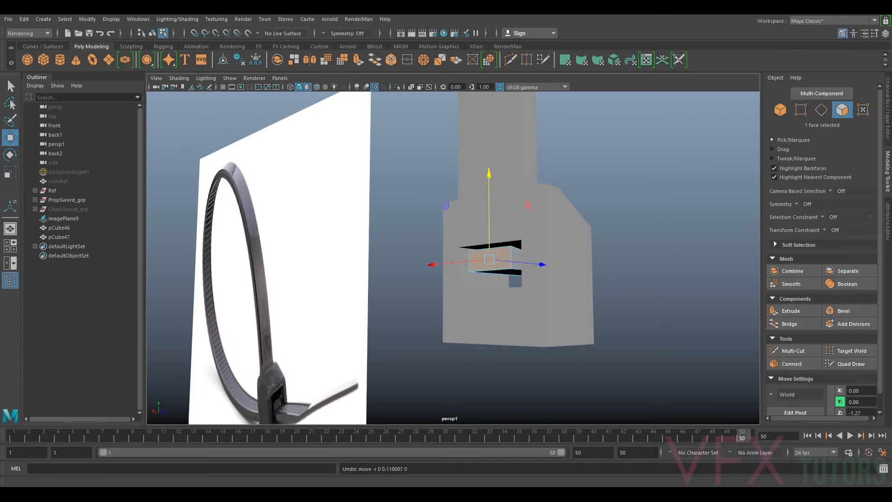
Move the upper edge of the small block's back face to taper it into a wedge, and return to Object Mode
left_click(822, 110)
left_click(498, 248)
left_click_drag(490, 222, 415, 239)
left_click_drag(419, 273, 412, 287, "alt")
right_click_drag(404, 227, 474, 213)
scroll(474, 214, "down", 5)
left_click(474, 214)
scroll(449, 244, "up", 5)
left_click_drag(476, 240, 511, 243, "alt")
Select the tie head and the inner block, group them, and centre the group's pivot
scroll(511, 243, "down", 5)
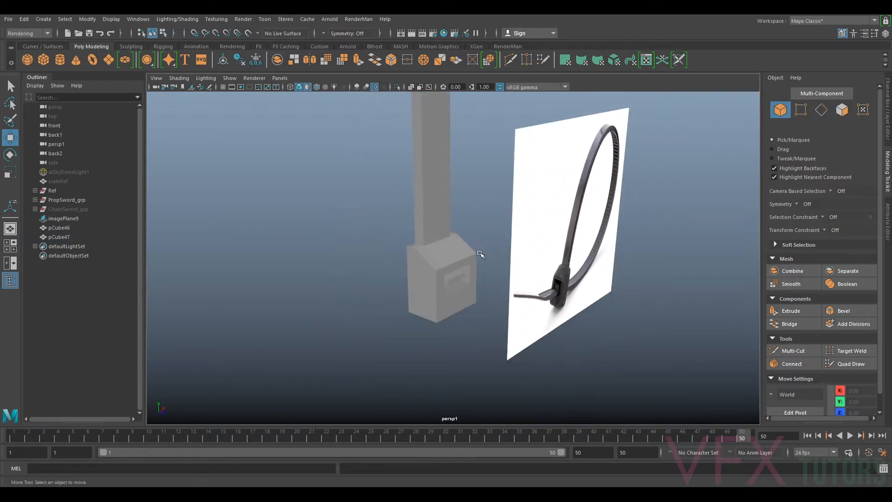
scroll(483, 243, "up", 1)
left_click_drag(468, 266, 435, 260, "alt")
left_click_drag(417, 296, 417, 296)
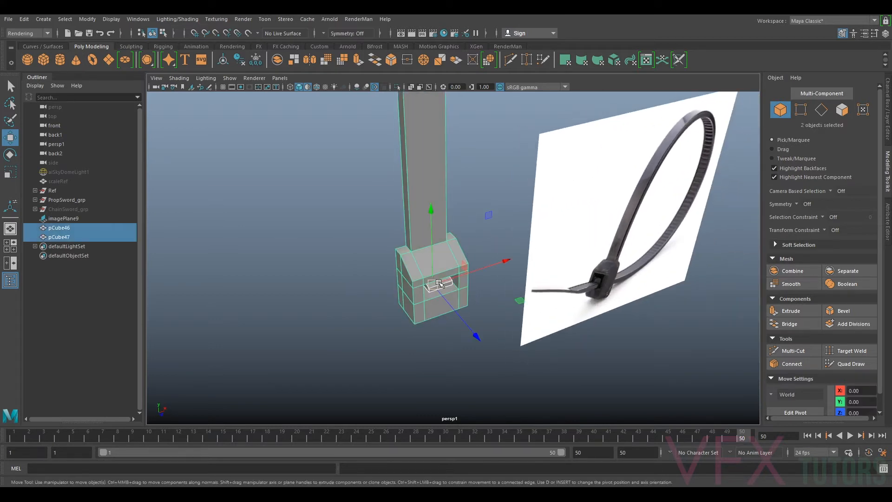
key("ctrl+g")
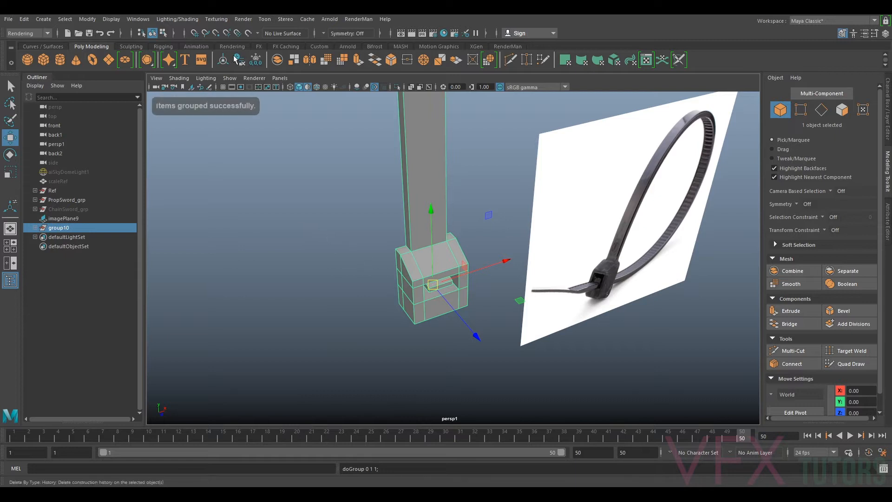
Unhide the ChainSword_grp so the whole chainsword is shown beside the cable tie
scroll(341, 143, "down", 7)
middle_click_drag(407, 208, 457, 186, "alt")
scroll(687, 205, "up", 4)
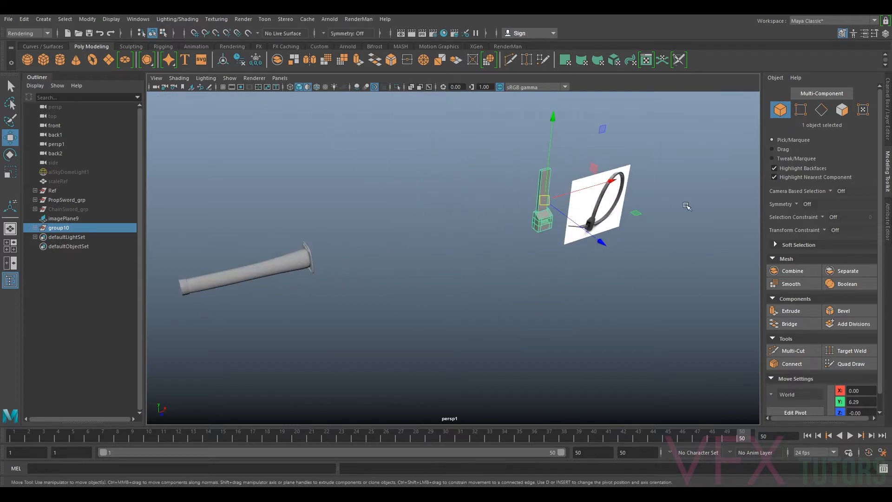
left_click(65, 208)
key("h")
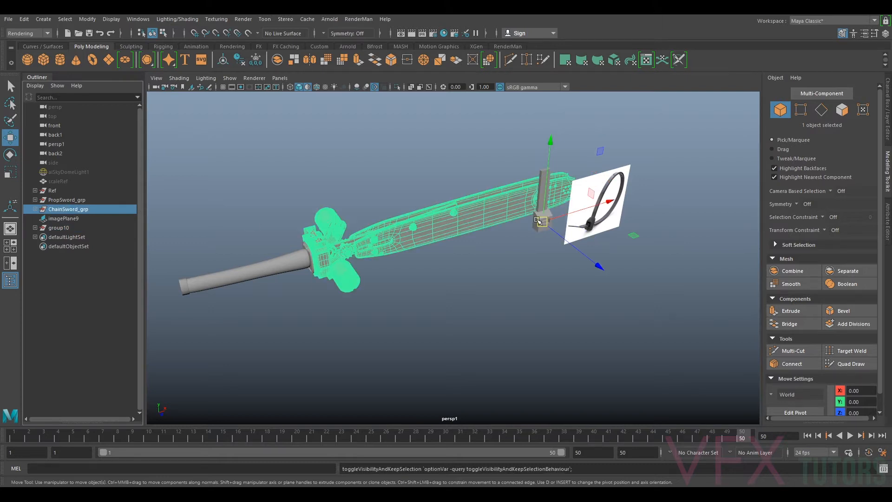
Move the cable tie group along X to -56.83, next to the chainsword's guard
left_click(61, 228)
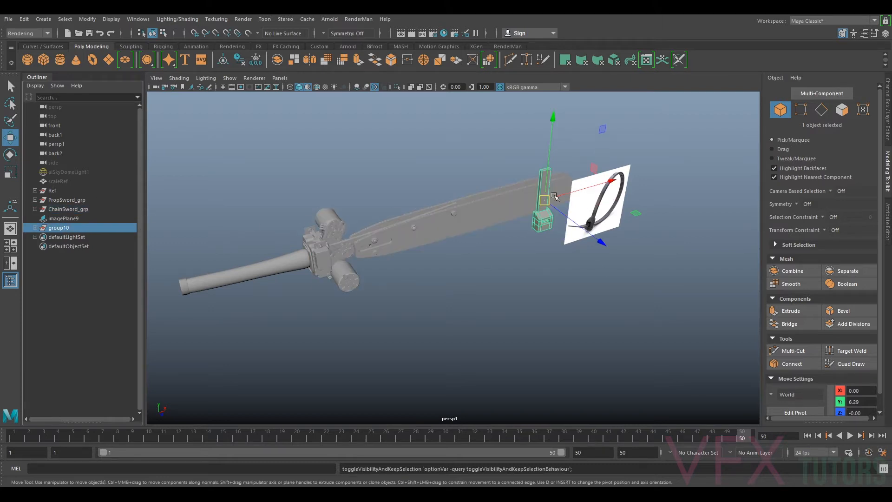
left_click_drag(572, 190, 362, 253)
middle_click_drag(347, 259, 492, 235, "alt")
scroll(492, 236, "up", 3)
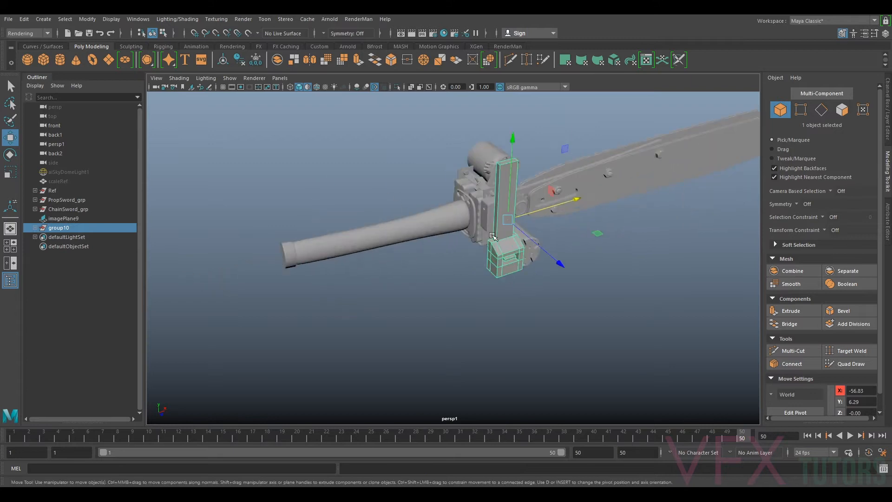
scroll(493, 236, "up", 2)
Scale the cable tie group down uniformly to about 0.102
key("ctrl+h")
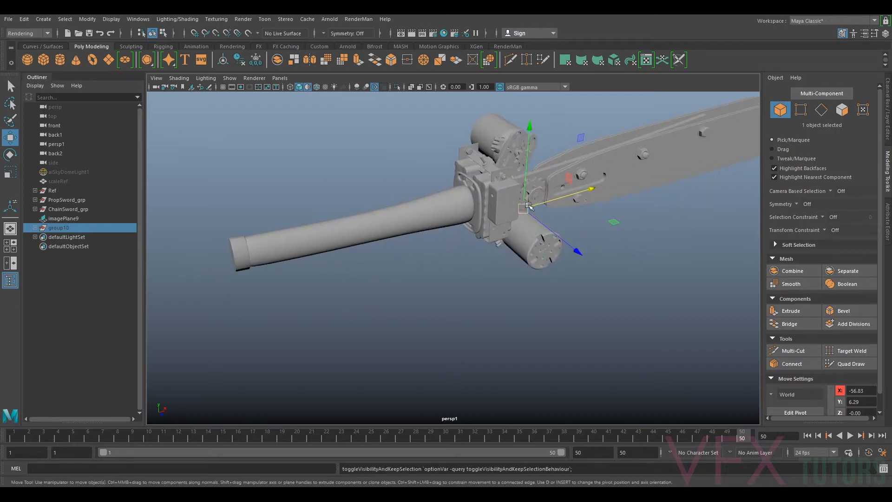
key("ctrl+z")
key("r")
left_click_drag(528, 205, 453, 228)
scroll(581, 191, "up", 5)
middle_click_drag(583, 189, 494, 268, "alt")
scroll(494, 268, "down", 3)
Rotate the cable tie group about 92 degrees in Z so the strap lies horizontally
key("e")
left_click_drag(492, 199, 466, 317)
key("w")
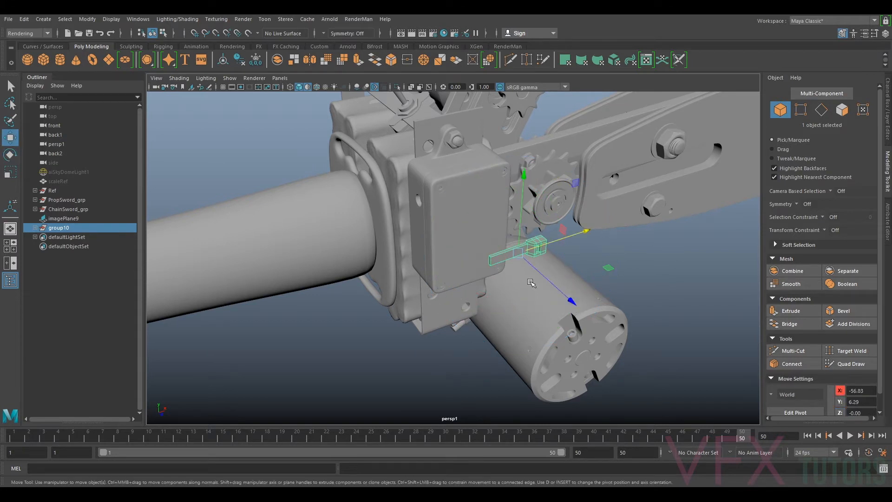
Move the cable tie group onto the outer face of the guard's box, at Y 5.74 and Translate Z -4.286
left_click_drag(532, 274, 488, 175)
middle_click_drag(488, 174, 471, 247, "alt")
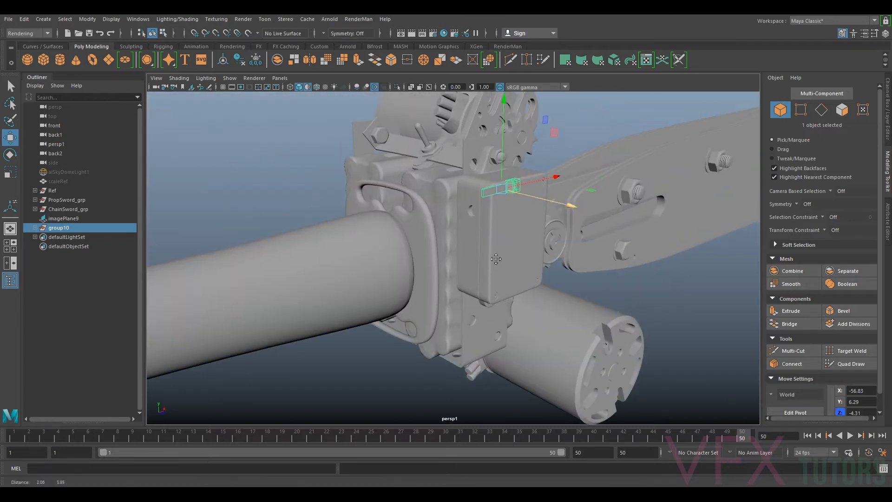
left_click_drag(506, 168, 473, 218)
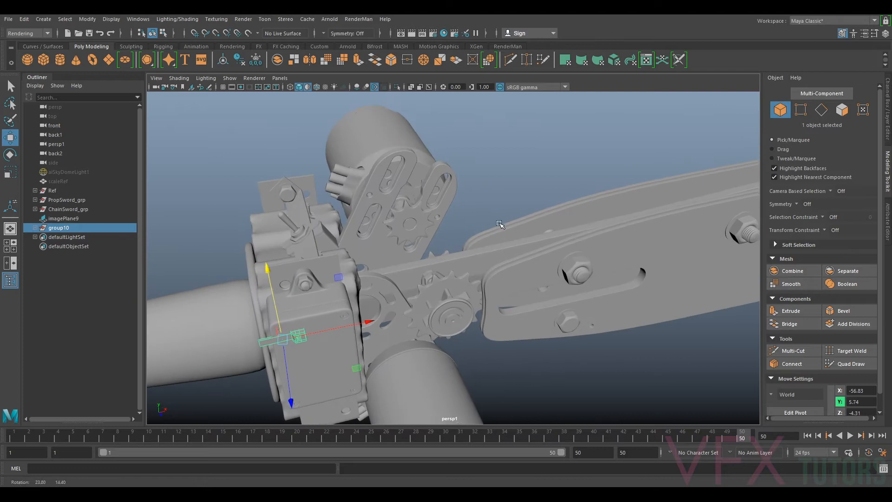
middle_click_drag(474, 218, 581, 186, "alt")
right_click_drag(567, 209, 609, 246, "alt")
left_click_drag(582, 266, 585, 268)
Set the cable tie group's Rotate Z to exactly 90
left_click(887, 113)
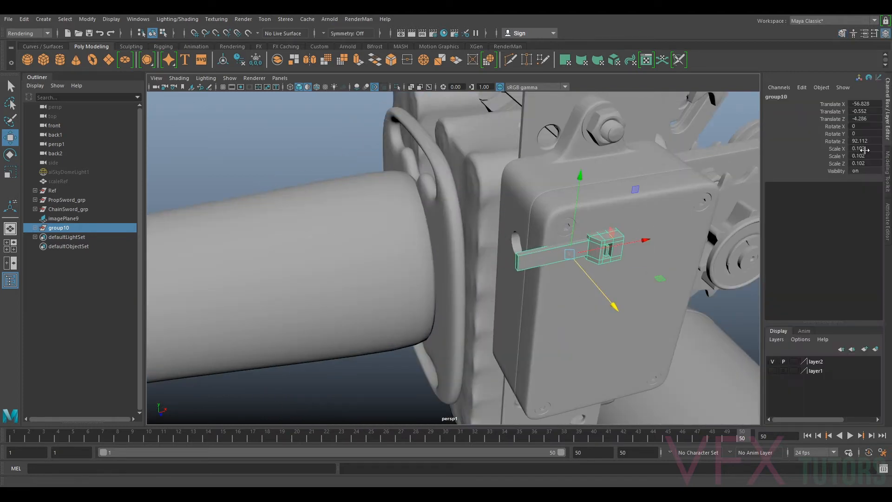
type("90")
key("Return")
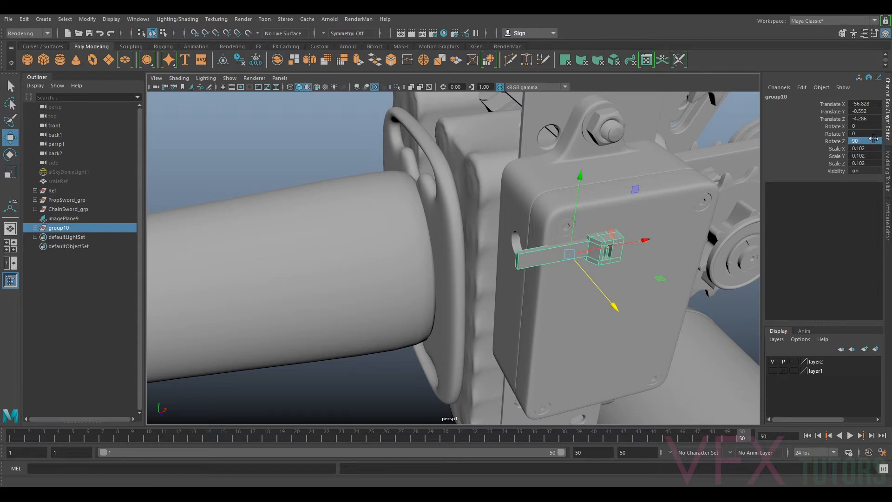
Move the cable tie group to the box's front edge, at Translate X -54.511, Y -0.93 and Z -4.266
left_click_drag(597, 285, 598, 287)
left_click_drag(597, 248, 523, 283)
left_click_drag(725, 217, 647, 247)
middle_click_drag(408, 247, 416, 251, "alt")
left_click_drag(417, 251, 419, 313, "alt")
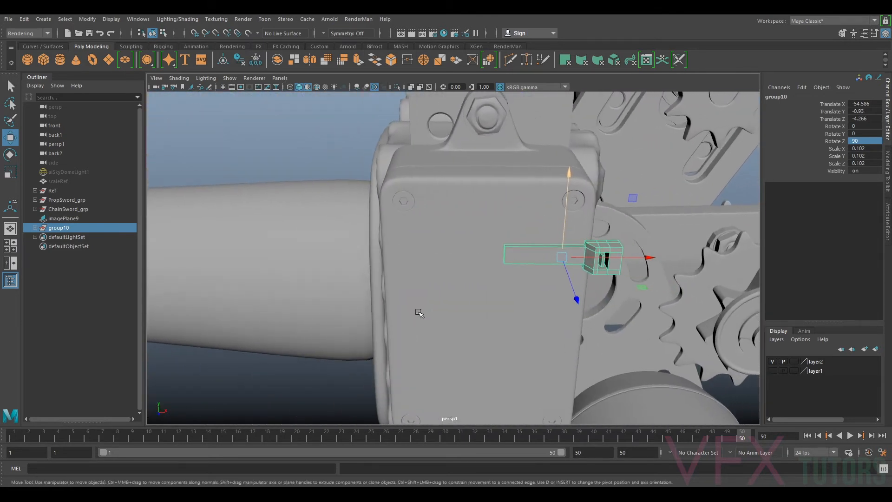
left_click_drag(592, 239, 494, 249, "alt")
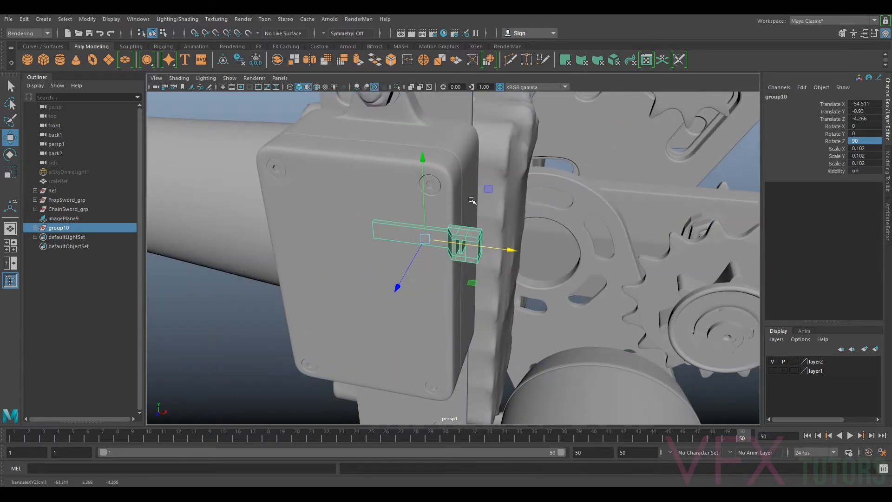
left_click_drag(553, 292, 467, 279, "alt")
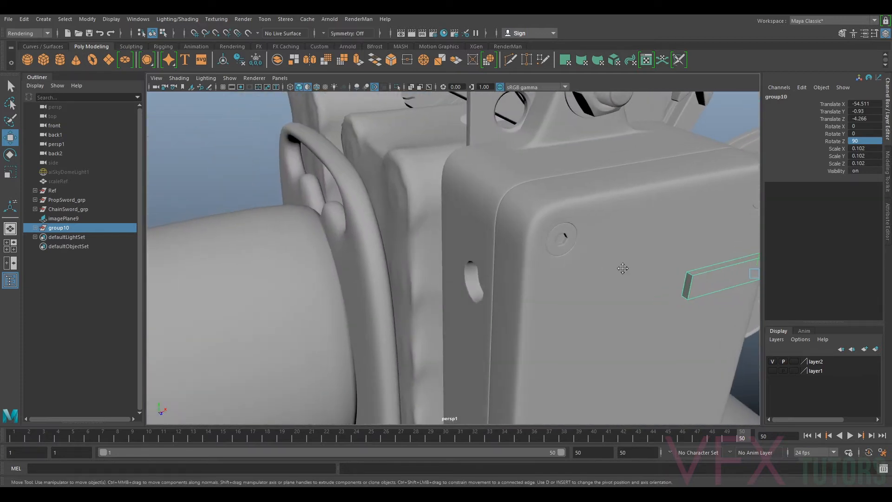
middle_click_drag(623, 268, 502, 256, "alt")
left_click(543, 251)
right_click_drag(529, 262, 529, 294)
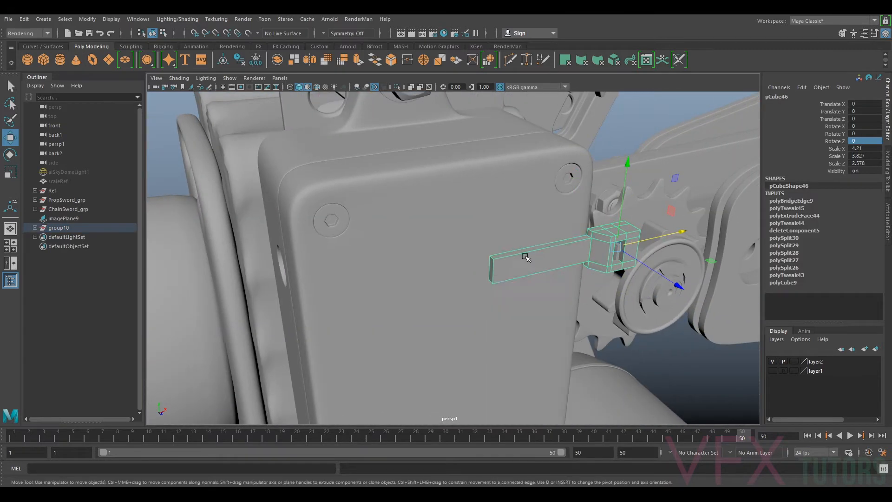
left_click(492, 270)
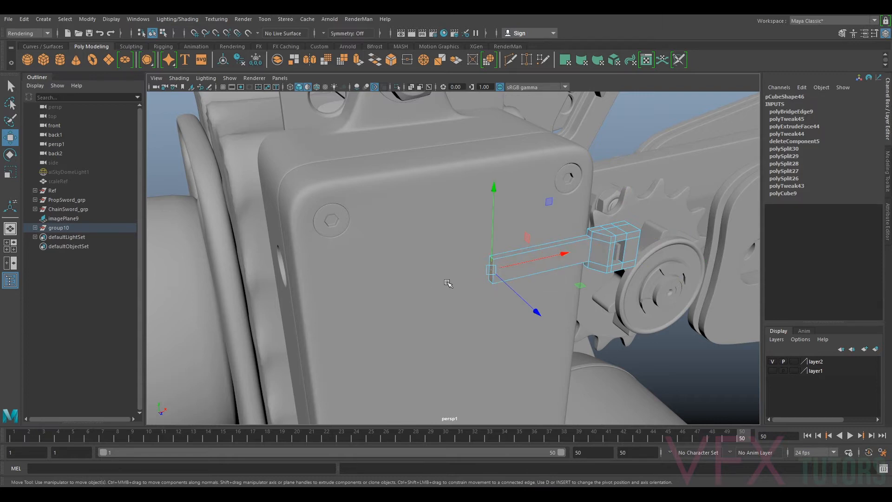
scroll(490, 298, "down", 6)
left_click_drag(489, 298, 634, 228, "alt")
middle_click_drag(635, 228, 547, 274, "alt")
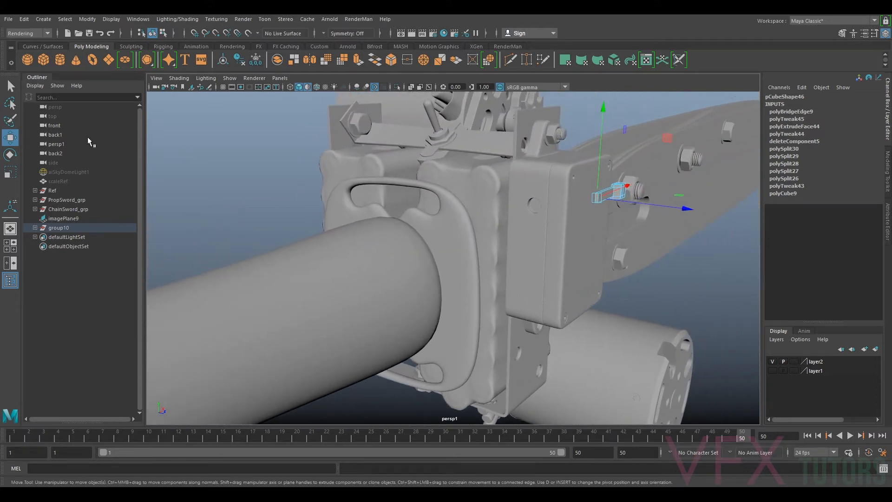
Scale the cable tie group uniformly to 0.076 and move it to Translate X -54.372 and Translate Y -1.49
left_click(58, 227)
left_click_drag(619, 165, 511, 223)
key("r")
left_click_drag(317, 207, 326, 229)
key("ctrl+z")
left_click_drag(354, 230, 348, 230)
key("w")
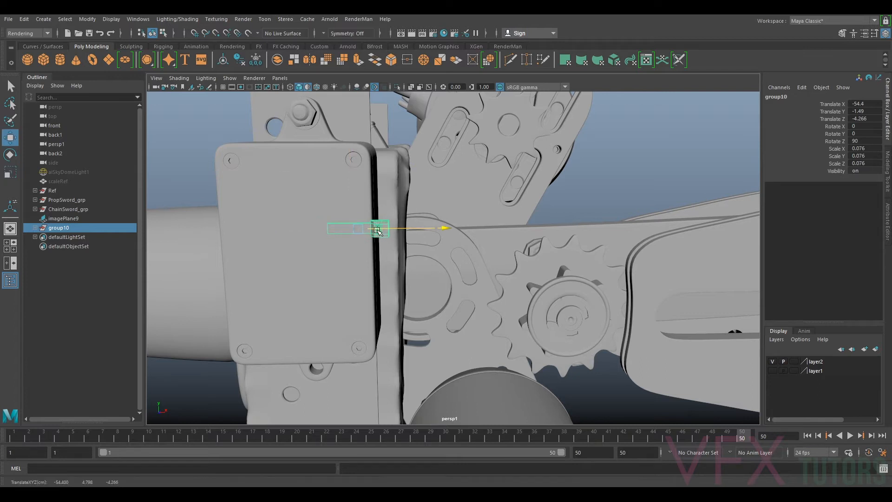
left_click_drag(379, 231, 567, 223, "alt")
Extrude the strap's end face and pull it across the box's outer face to X about -57.1
right_click_drag(578, 233, 578, 254)
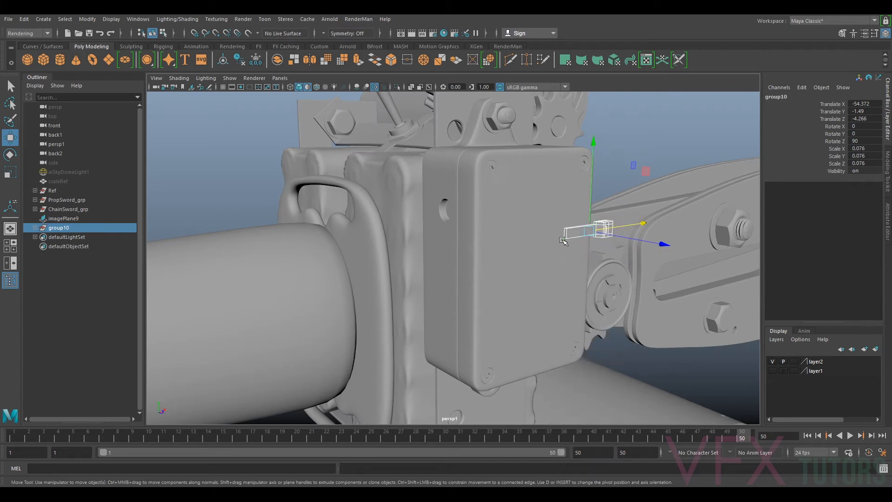
left_click(565, 234)
key("ctrl+e")
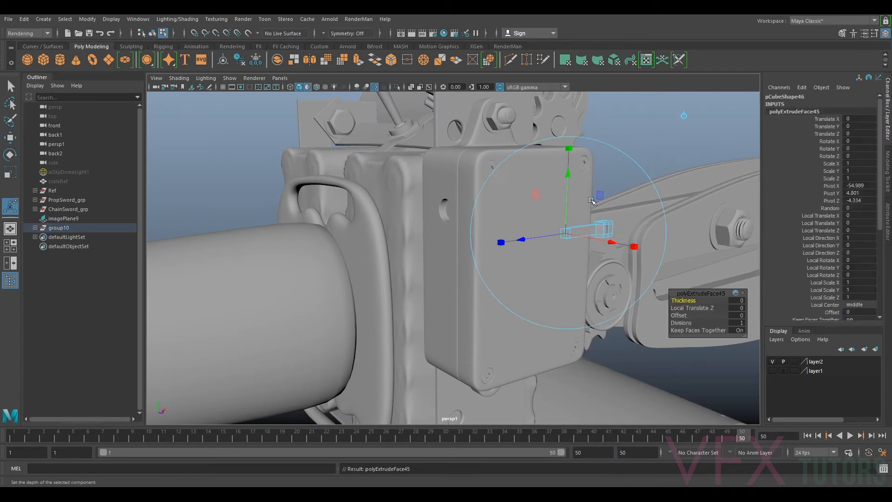
key("w")
left_click_drag(594, 228, 584, 229)
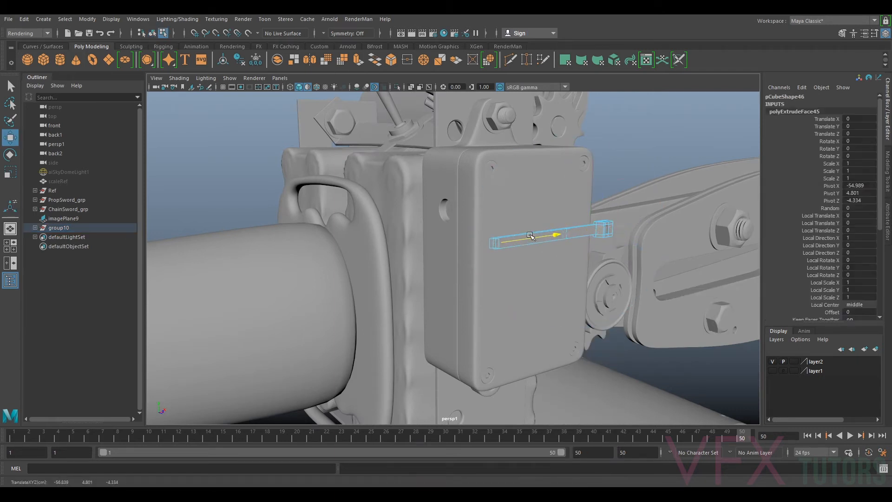
left_click_drag(520, 236, 520, 236)
Extrude the strap's end face again, then tilt and shift it to start bending the strap around the box's corner
left_click_drag(527, 247, 532, 203, "alt")
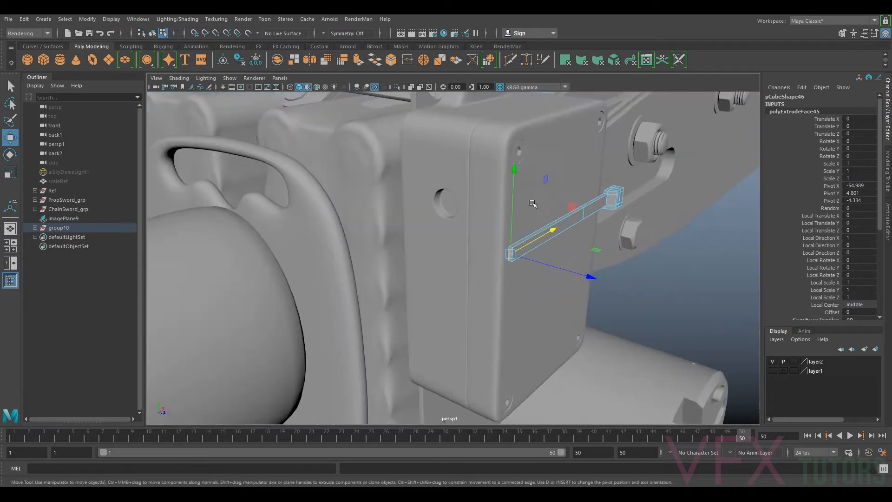
right_click_drag(532, 203, 551, 224, "alt")
left_click_drag(613, 249, 601, 257, "alt")
right_click_drag(601, 256, 522, 273, "alt")
left_click_drag(522, 273, 550, 243, "alt")
key("f")
left_click_drag(561, 302, 493, 270, "alt")
key("ctrl+e")
key("w")
key("e")
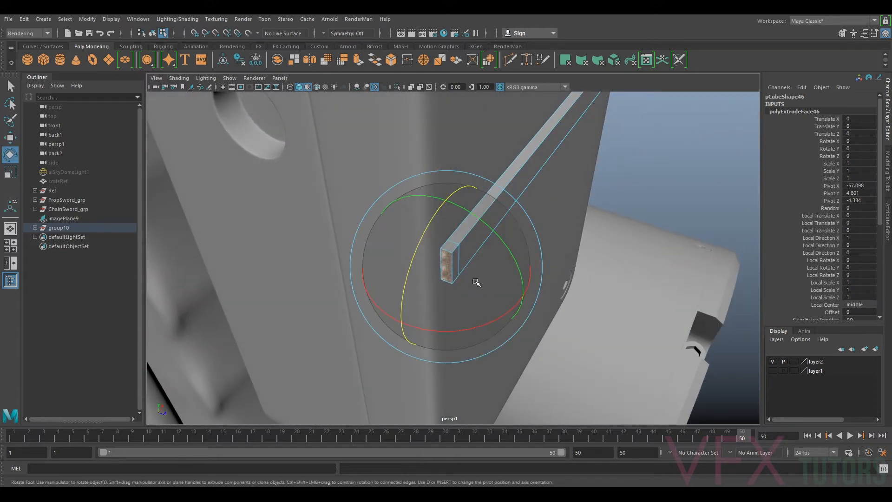
left_click_drag(477, 325, 461, 325)
key("w")
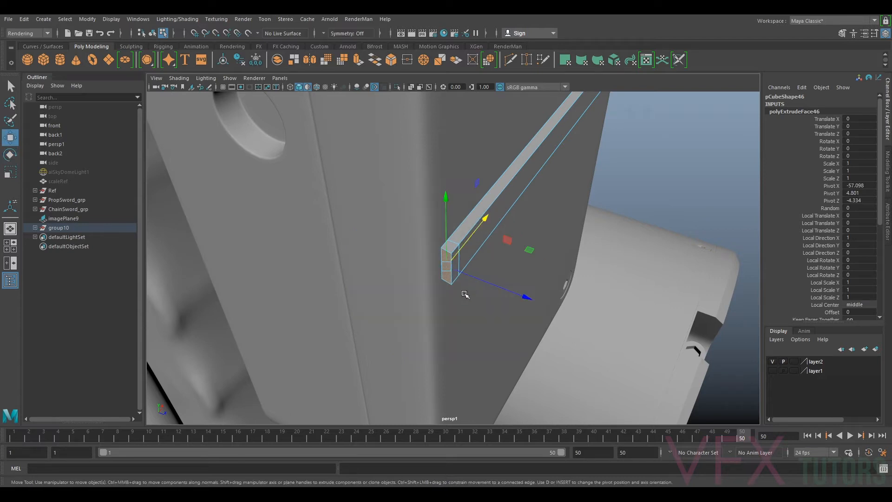
mouse_move(465, 274)
left_mouse_down()
mouse_move(467, 308)
mouse_move(480, 335)
mouse_move(466, 282)
left_mouse_up()
Move the cable tie group flush against the box's outer face, at Translate Z -4.312
scroll(466, 281, "down", 3)
middle_click_drag(500, 150, 484, 306, "alt")
left_click(55, 227)
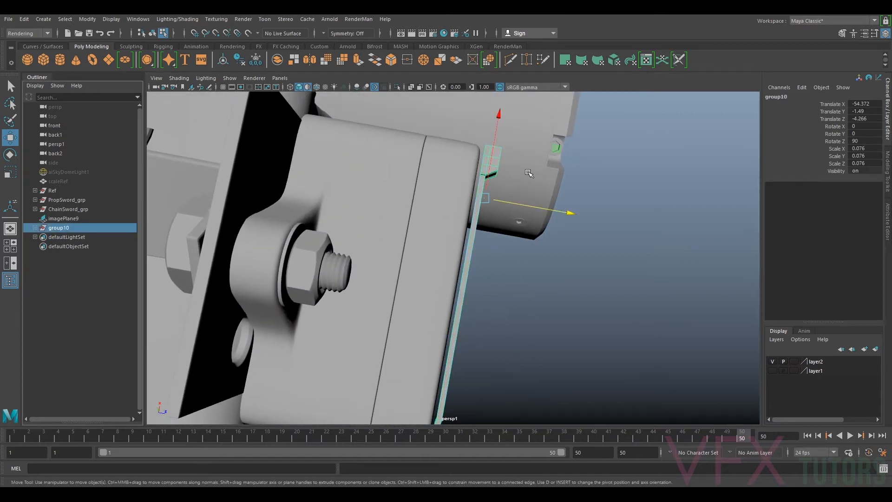
left_click_drag(522, 204, 519, 205)
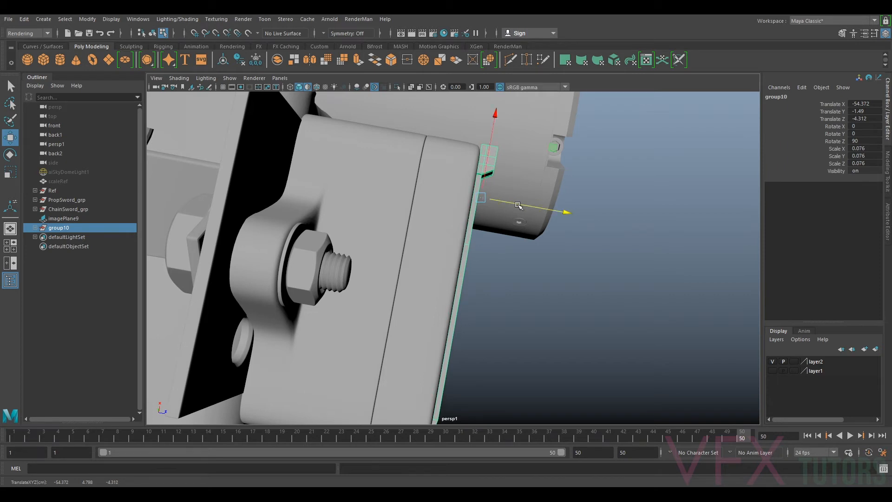
left_click_drag(516, 257, 510, 196, "alt")
right_click_drag(509, 196, 484, 281, "alt")
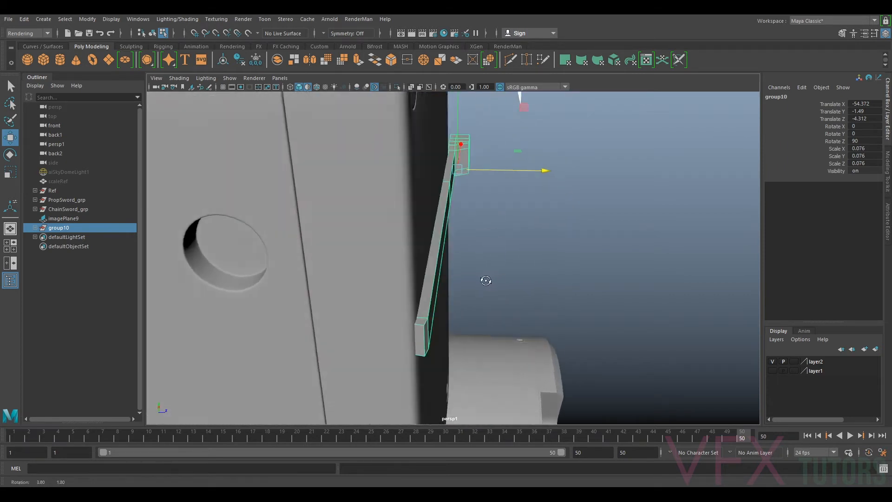
left_click_drag(484, 280, 488, 290, "alt")
left_click(494, 163)
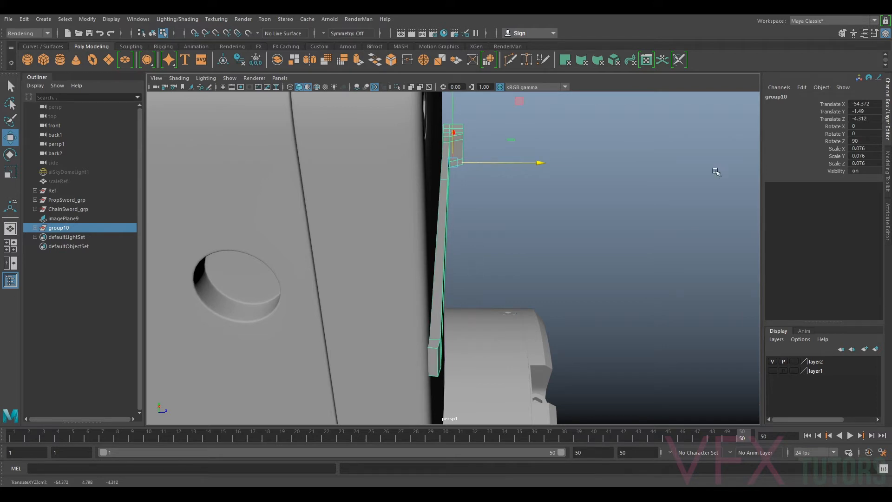
left_click(432, 353, "shift")
left_click(558, 255)
left_click(441, 311)
right_click_drag(403, 205, 450, 191)
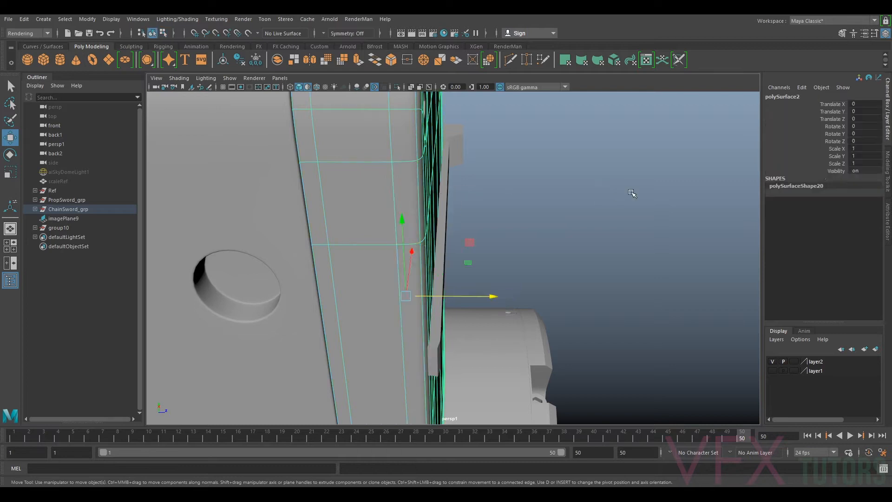
left_click(633, 194)
left_click(432, 346)
left_click(290, 266)
scroll(452, 255, "down", 3)
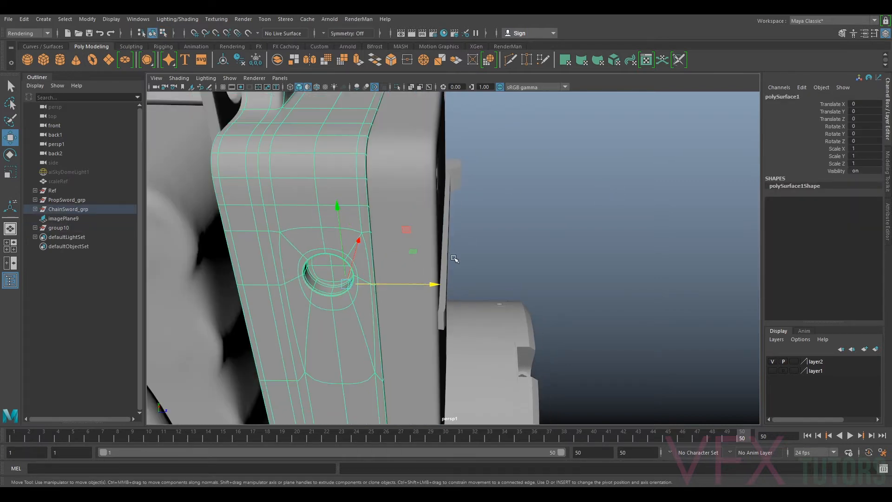
left_click(541, 240)
Select the strap's end face at the box's corner and extrude it with a Local Translate Z of 0.067
left_click_drag(541, 241, 511, 261, "alt")
left_click(405, 268)
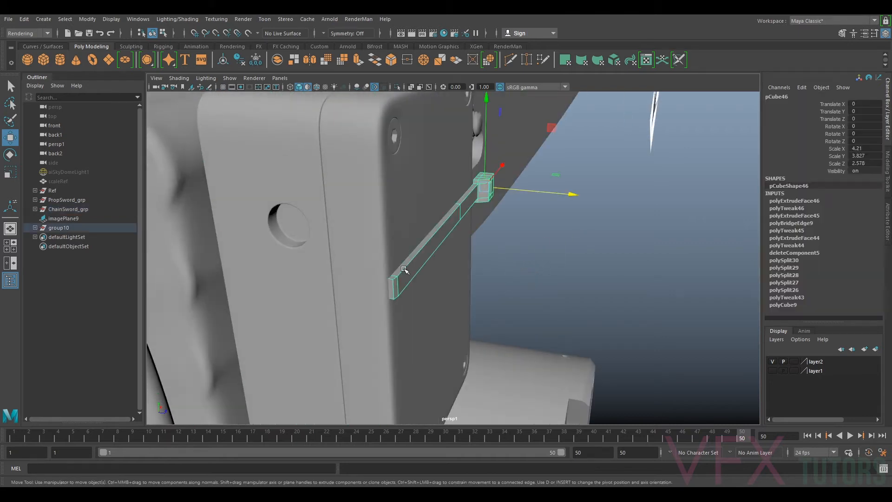
right_click_drag(404, 270, 404, 270)
right_click_drag(400, 209, 400, 205)
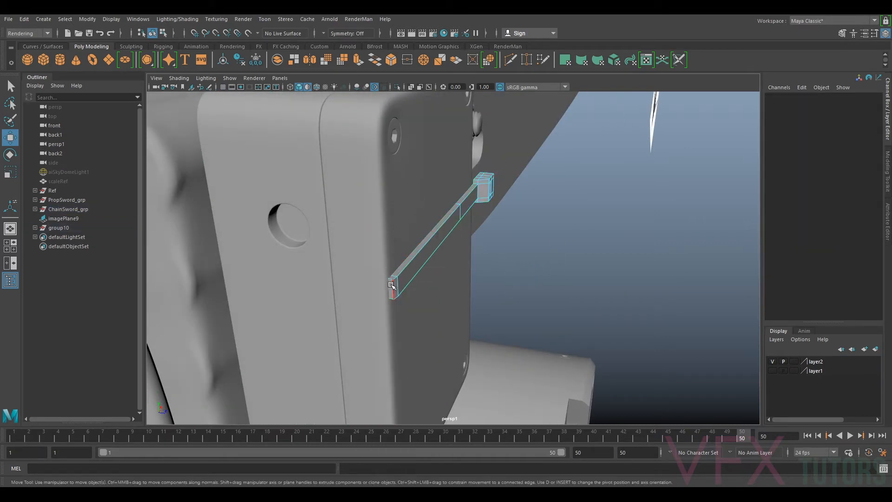
left_click(394, 286)
left_click_drag(400, 281, 439, 254, "alt")
scroll(437, 255, "up", 4)
right_click_drag(437, 255, 435, 272)
left_click(382, 278)
left_click_drag(400, 301, 463, 273)
left_click_drag(413, 334, 411, 338)
key("ctrl+e")
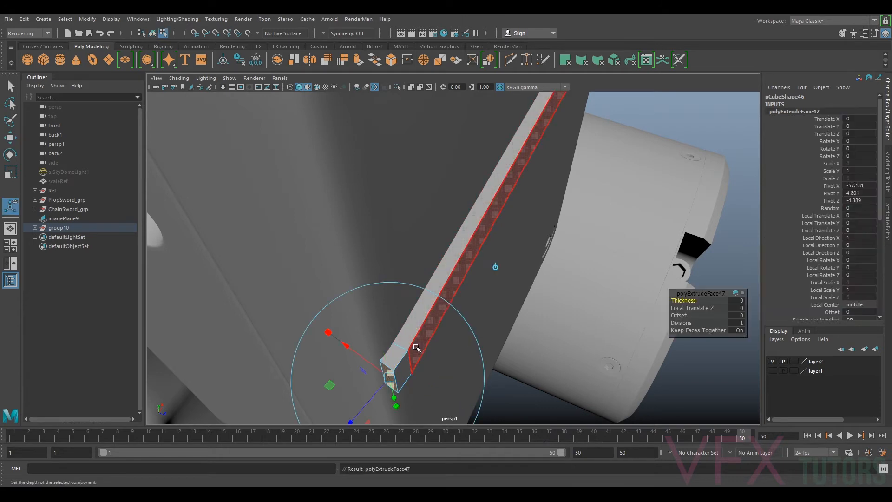
left_click_drag(386, 381, 371, 394)
Reposition the extruded end face around the box's corner, to about X -57.247 and Z -4.442
key("e")
middle_click_drag(486, 307, 509, 260, "alt")
key("w")
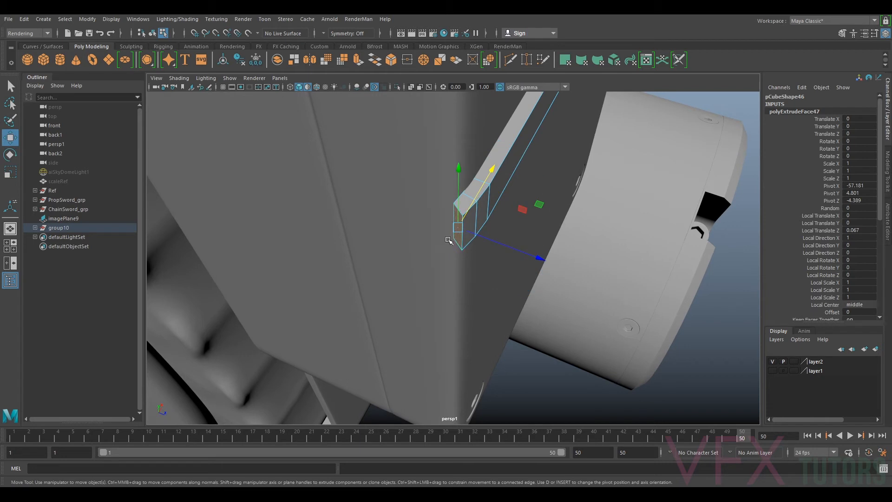
left_click_drag(487, 239, 478, 238)
key("e")
left_click_drag(472, 282, 467, 297)
key("ctrl+z")
key("w")
mouse_move(479, 243)
left_mouse_down()
mouse_move(468, 239)
mouse_move(470, 246)
left_mouse_up()
Extrude the strap's end face onto the box's side and align it at about X -57.253 and Z -4.54
key("ctrl+e")
mouse_move(484, 216)
left_mouse_down()
mouse_move(488, 241)
mouse_move(482, 232)
mouse_move(446, 238)
mouse_move(456, 213)
mouse_move(470, 235)
mouse_move(474, 226)
left_mouse_up()
key("e")
left_click_drag(489, 375, 489, 376)
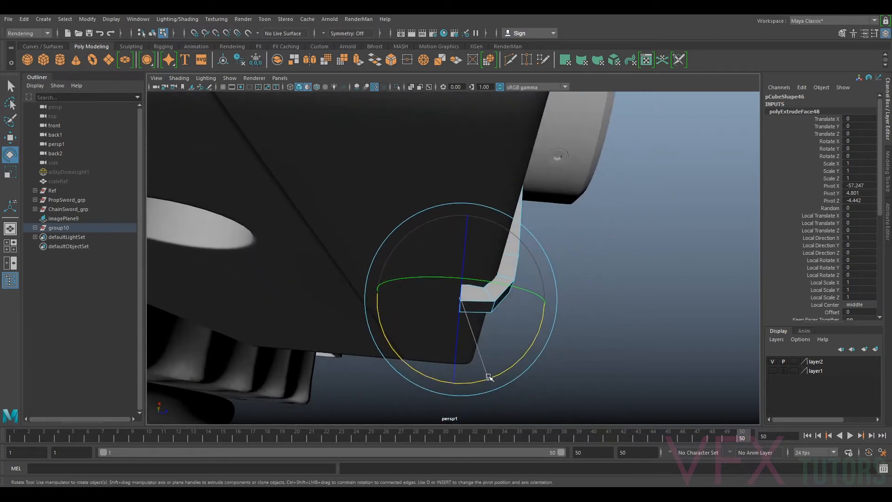
key("w")
left_click_drag(460, 249, 464, 248)
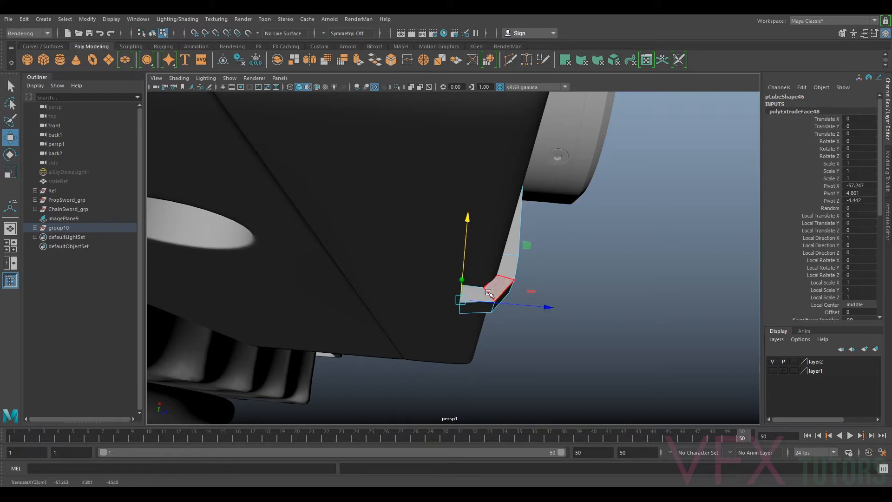
Rotate the edge loop at the strap's corner bend to even out the turn, and preview the strap smoothed
left_click(889, 170)
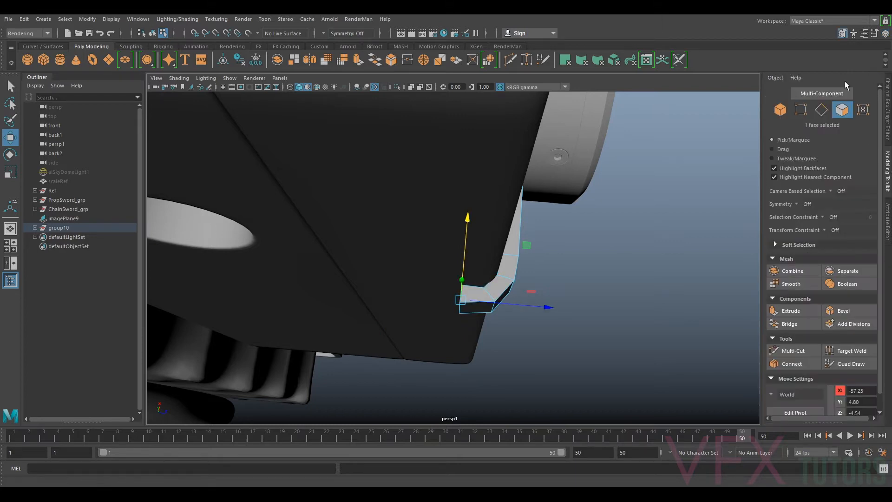
left_click(821, 109)
double_click(487, 294)
key("e")
left_click_drag(526, 377, 534, 214)
key("w")
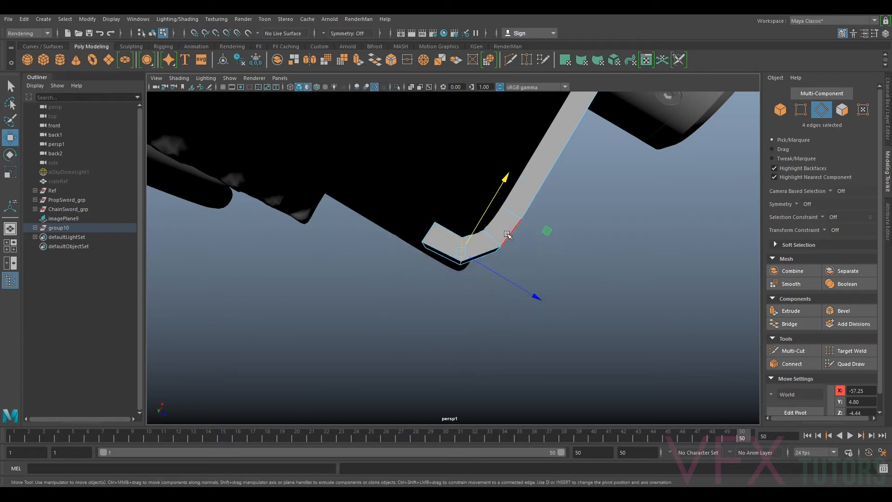
key("e")
left_click_drag(509, 318, 502, 324)
key("w")
key("3")
key("1")
left_click_drag(457, 270, 485, 321, "alt")
Extrude the strap's end face along the box's side toward the hand guard, to about X -57.53 and Z -8.23
left_click(842, 110)
left_click_drag(694, 132, 525, 282, "alt")
left_click(494, 252)
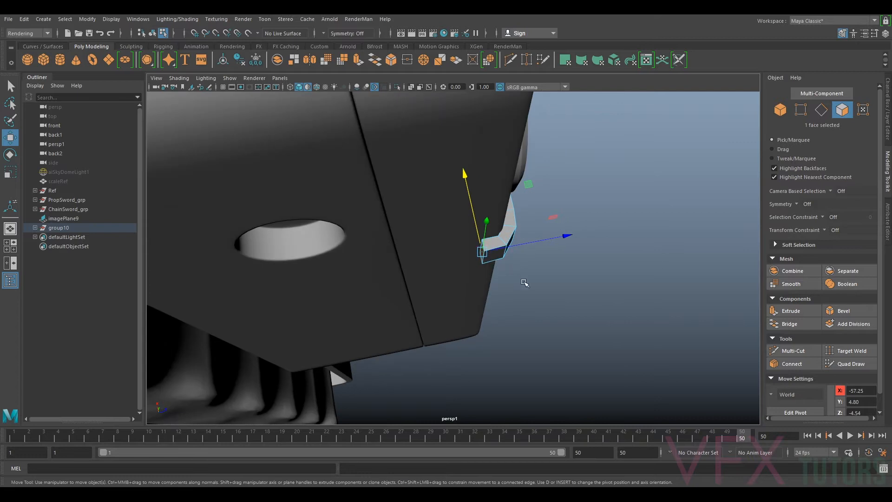
key("ctrl+e")
key("w")
left_click_drag(518, 245, 527, 350)
left_click_drag(492, 257, 340, 250)
left_click_drag(388, 270, 402, 192)
middle_click_drag(401, 192, 512, 192, "alt")
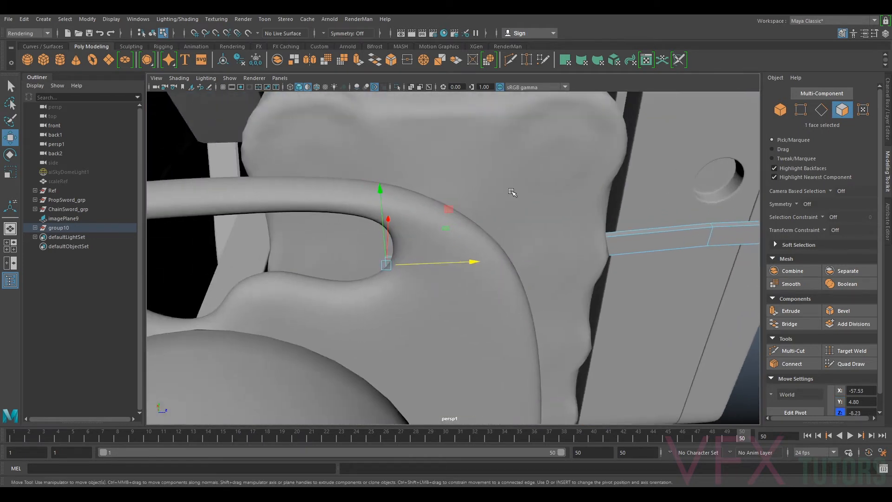
Position the strap's end face against the hand guard at about X -57.88, Y 4.96 and Z -7.50
left_click_drag(390, 228, 468, 253)
middle_click_drag(468, 253, 444, 285, "alt")
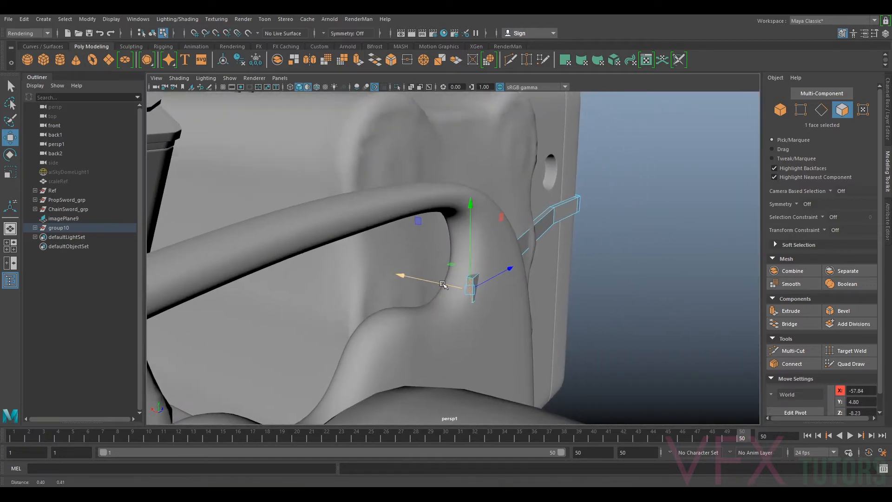
left_click_drag(469, 244, 470, 212)
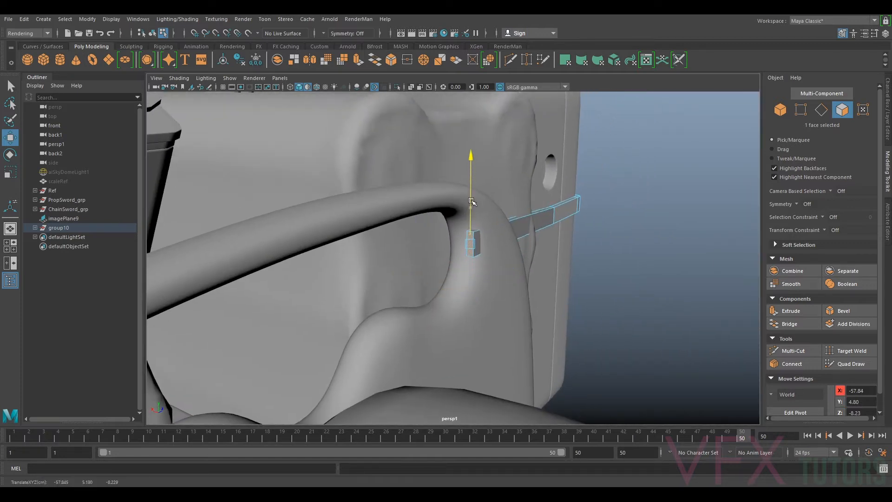
left_click_drag(446, 239, 463, 228)
left_click_drag(422, 173, 434, 191)
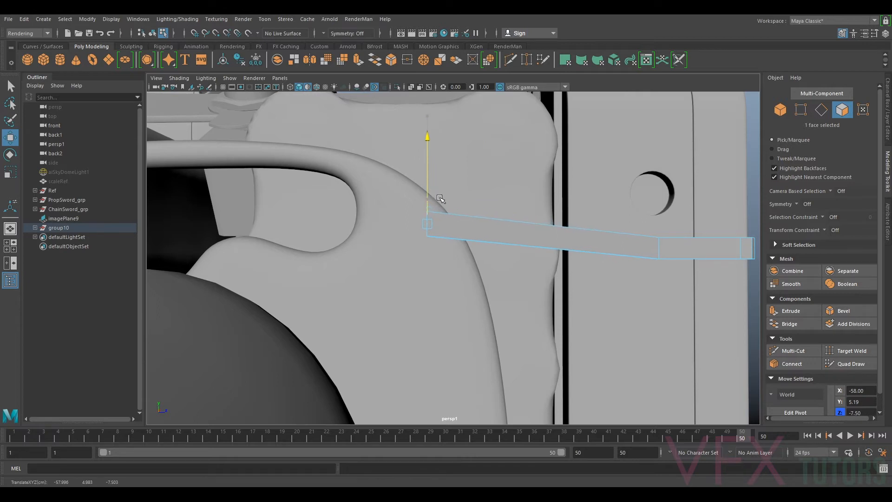
left_click_drag(442, 201, 514, 265, "alt")
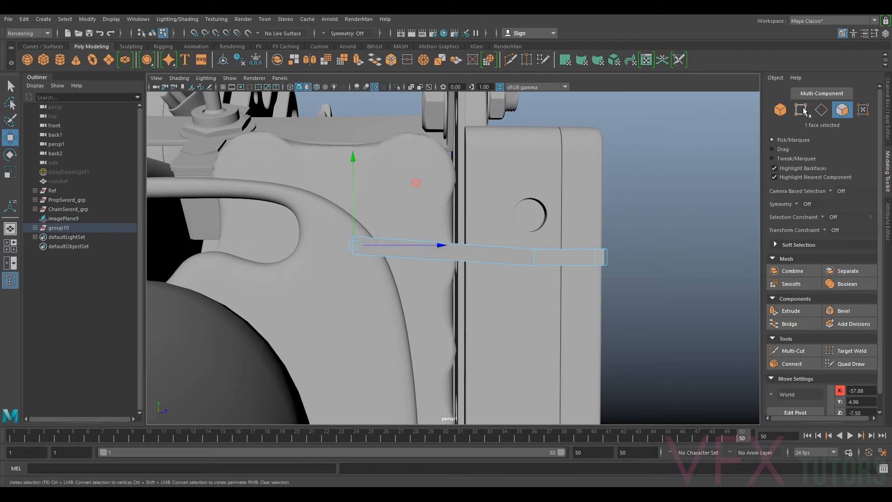
Move the edge loop where the strap leaves the box's side to about X -57.42 and Y 4.84
left_click(821, 110)
double_click(535, 257)
left_click_drag(533, 236, 533, 233)
left_click_drag(560, 261, 610, 243, "alt")
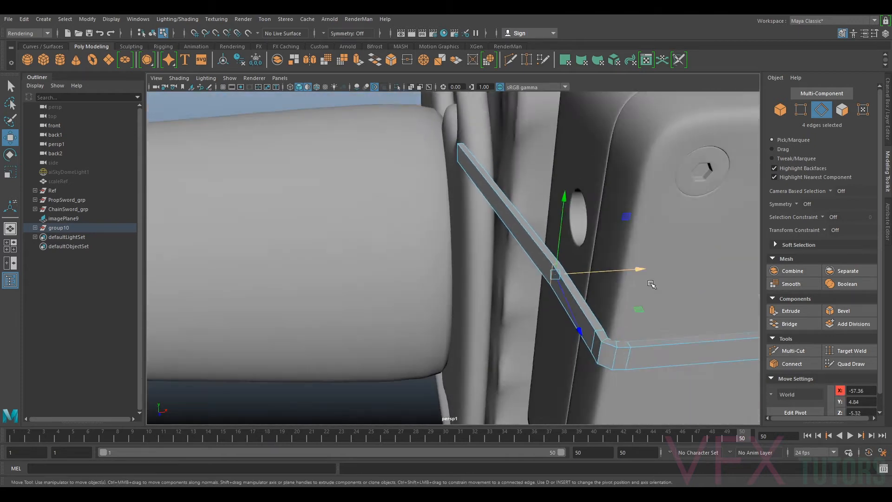
left_click_drag(652, 285, 598, 285, "alt")
left_click_drag(528, 264, 522, 267)
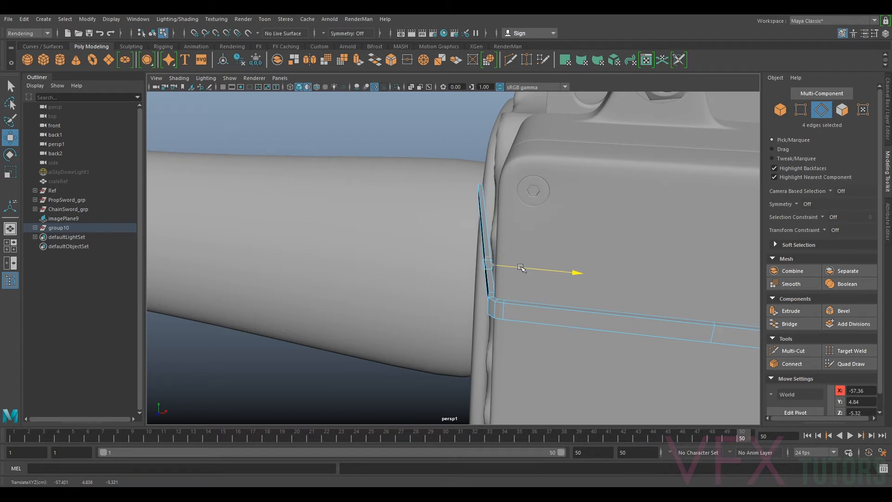
Move and rotate the edge loops at the strap's bend off the box's side, and delete the surplus loop farther along the strap
left_click_drag(518, 279, 524, 273, "alt")
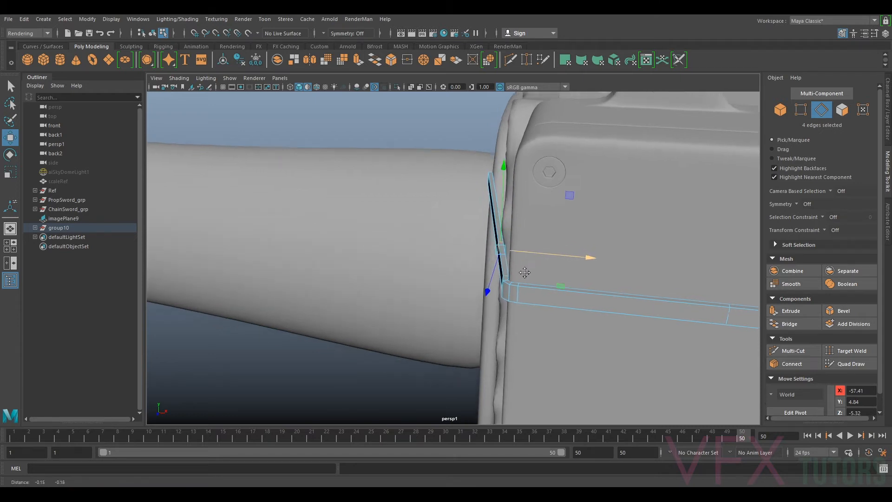
right_click_drag(524, 274, 531, 277, "alt")
key("Right")
key("Right")
left_click_drag(544, 292, 539, 294)
key("e")
right_click_drag(539, 295, 556, 322, "alt")
middle_click_drag(556, 322, 509, 305, "alt")
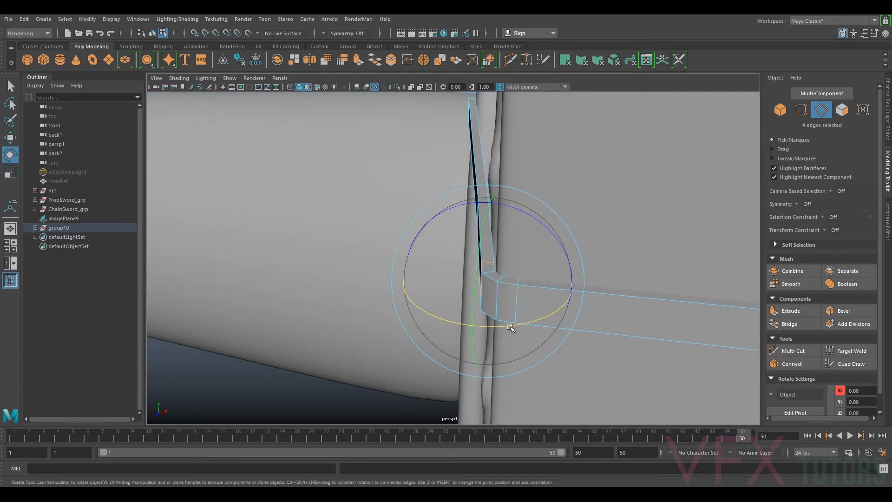
key("w")
left_click_drag(513, 283, 560, 316)
double_click(606, 268)
key("ctrl+Delete")
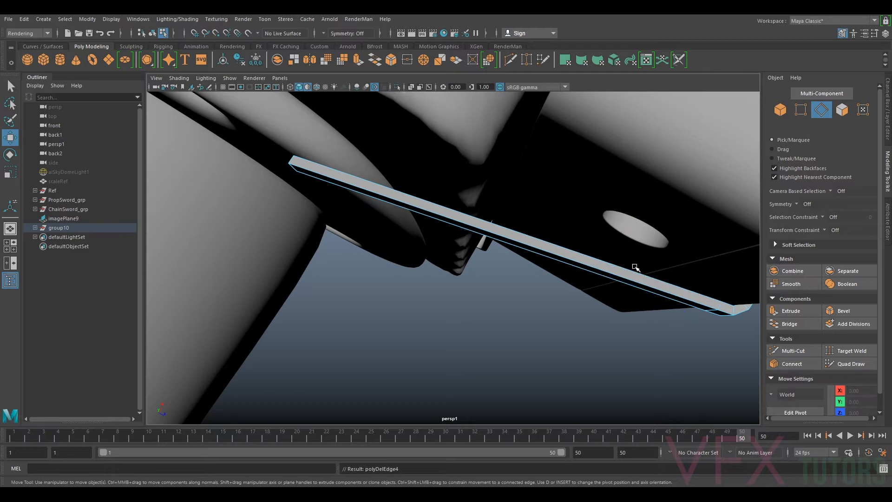
Rotate the strap's end face on the hand guard and keep it placed at about X -57.88, Y 4.96 and Z -7.50
left_click_drag(643, 270, 460, 298, "alt")
left_click(843, 111)
left_click(468, 240)
key("e")
left_click_drag(528, 201, 521, 199)
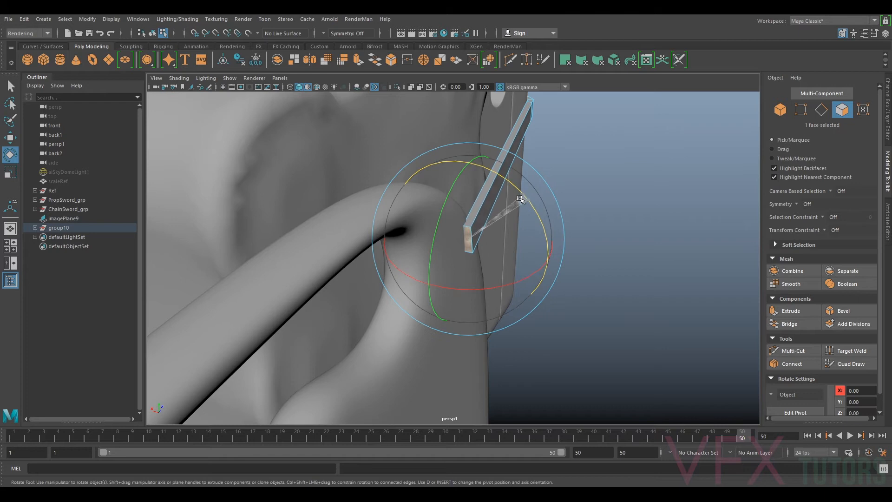
key("w")
left_click_drag(452, 232, 449, 234)
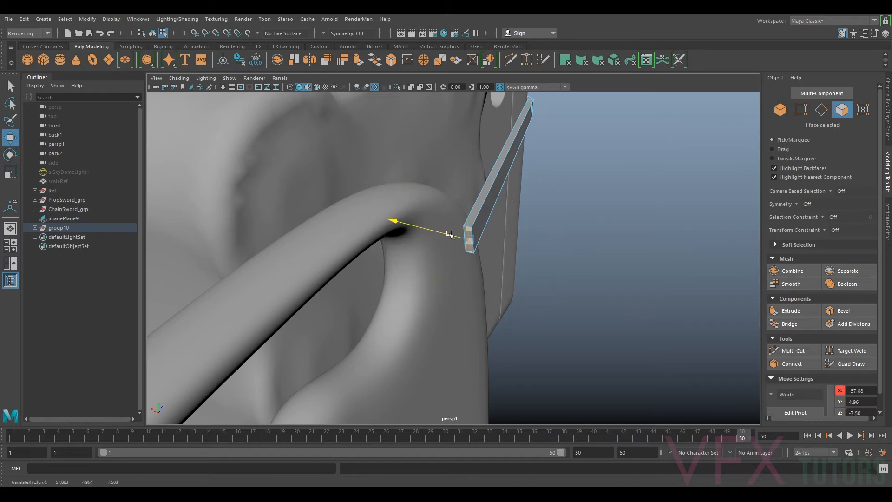
left_click_drag(493, 276, 432, 251, "alt")
scroll(430, 254, "down", 1)
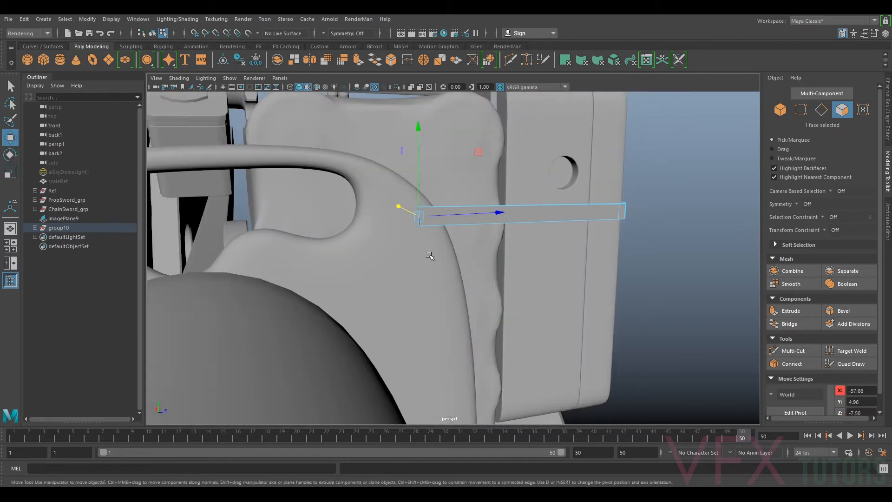
Extrude the strap's end face twice across the hand guard, through about X -57.89, Z -8.18 and on to about X -57.52, Z -9.24
key("ctrl+e")
key("w")
left_click_drag(444, 215, 397, 254)
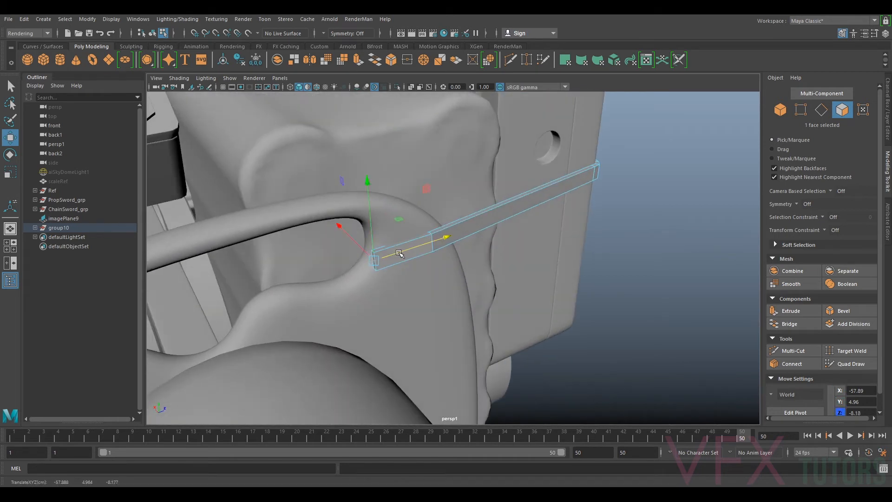
key("ctrl+e")
key("w")
left_click_drag(390, 255, 345, 249)
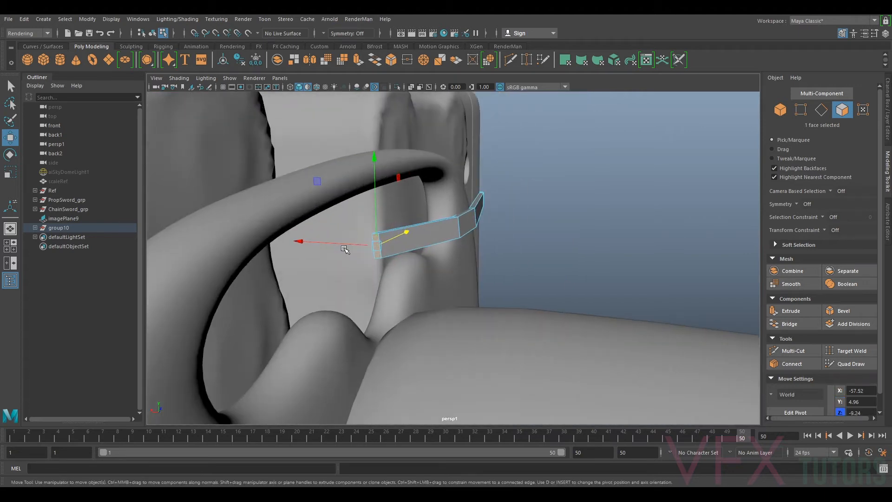
key("e")
left_click_drag(393, 264, 480, 272)
Extrude the end face around the corner behind the hand guard to about X -57.40, rotating it into the turn
key("ctrl+e")
key("w")
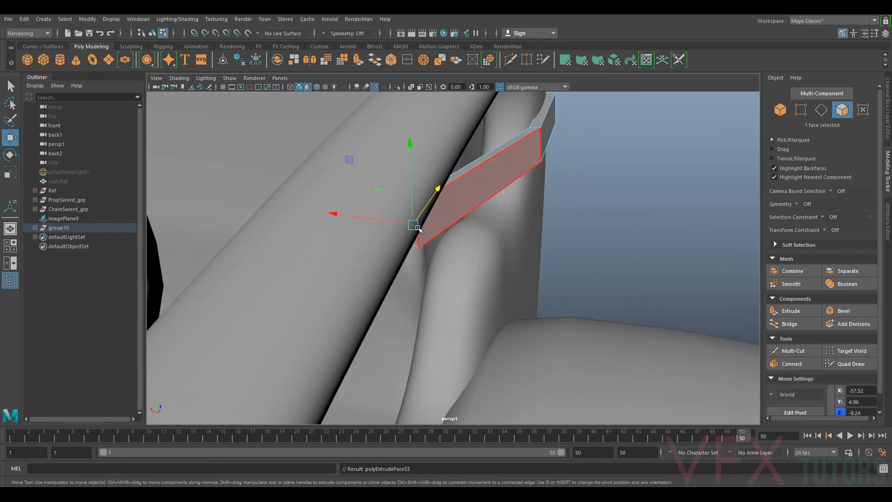
left_click_drag(423, 231, 456, 254, "alt")
left_click_drag(457, 308, 447, 309)
key("e")
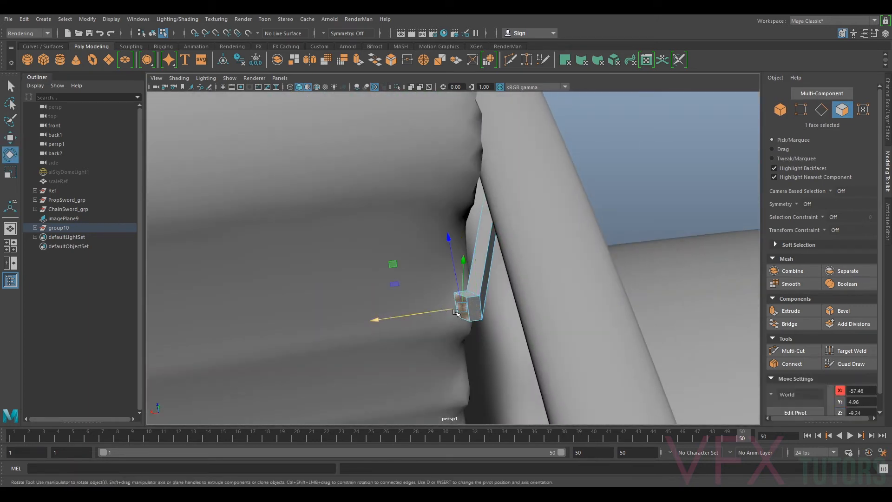
left_click_drag(450, 385, 406, 388)
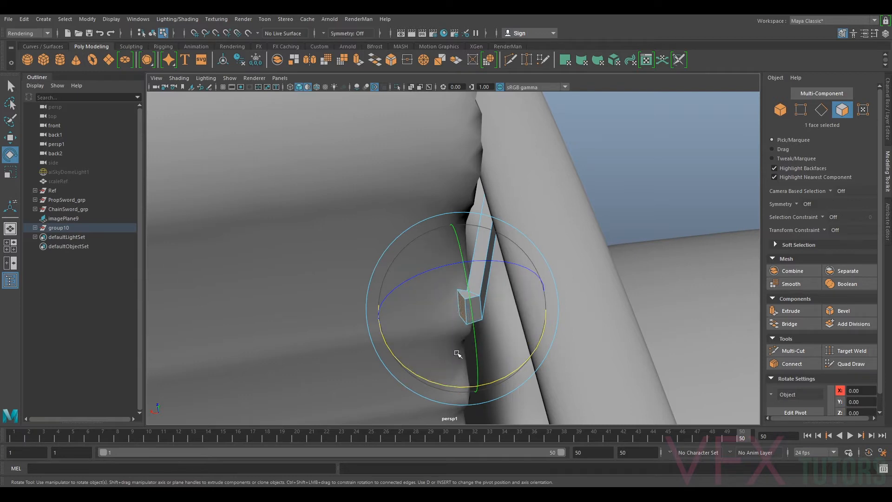
key("w")
left_click_drag(419, 318, 483, 233)
left_click_drag(422, 243, 422, 253)
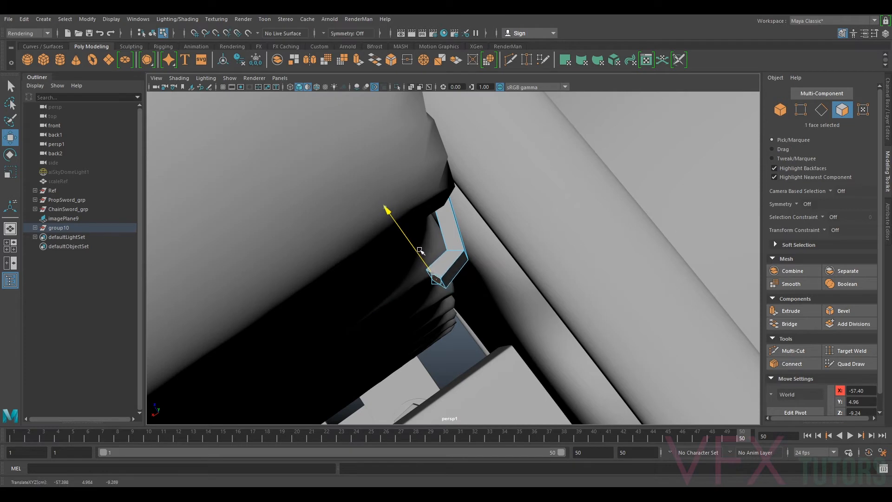
Extrude another short strap segment behind the hand guard and move the edge loop before it to about X -57.43, Z -9.25
key("ctrl+e")
key("w")
left_click_drag(419, 286, 395, 292)
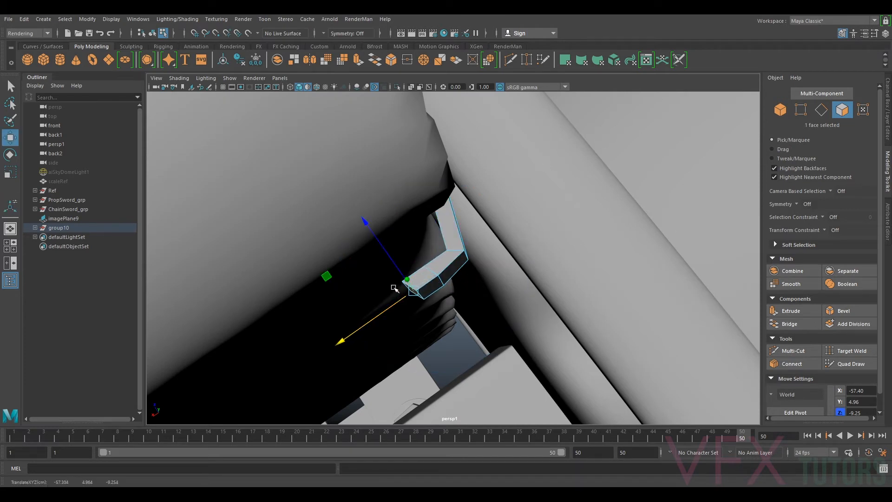
left_click(821, 111)
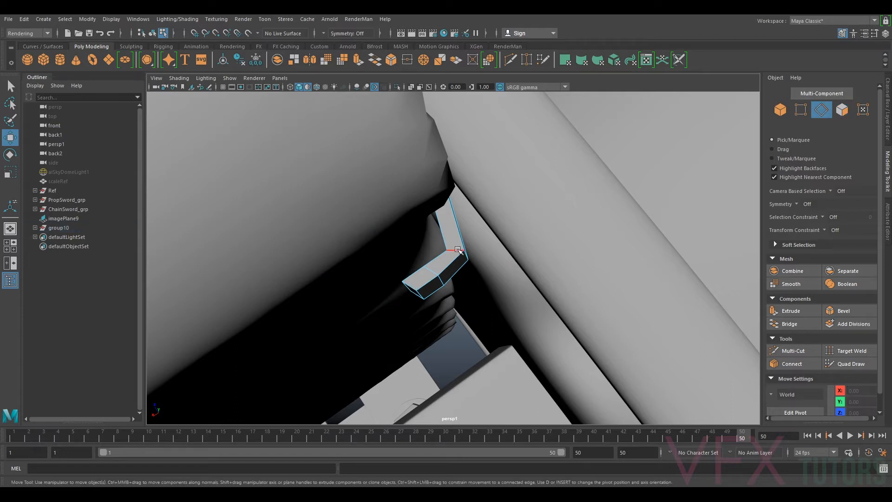
double_click(458, 249)
left_click_drag(448, 236, 471, 219)
left_click_drag(433, 272, 434, 280)
mouse_move(467, 253)
left_mouse_down("alt")
mouse_move(483, 255)
mouse_move(474, 255)
left_mouse_up("alt")
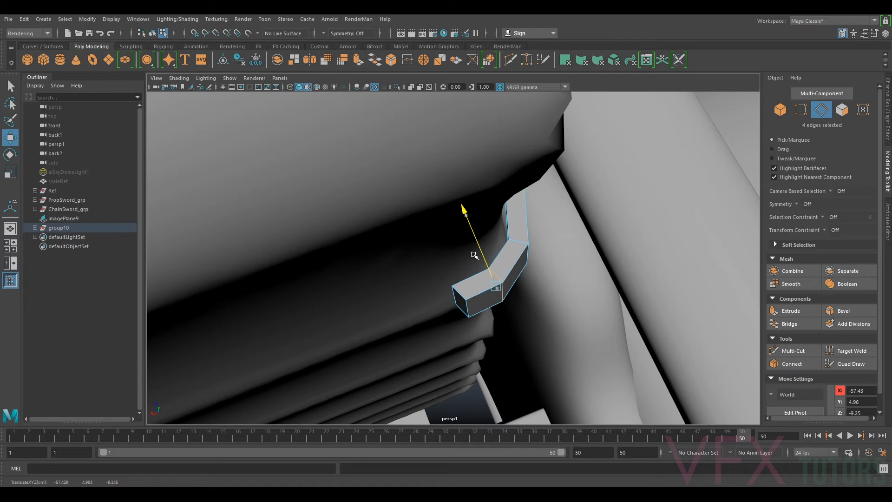
Rotate the strap's end face square to the wavy body and position it at about X -57.30, Z -9.25
left_click(842, 110)
key("e")
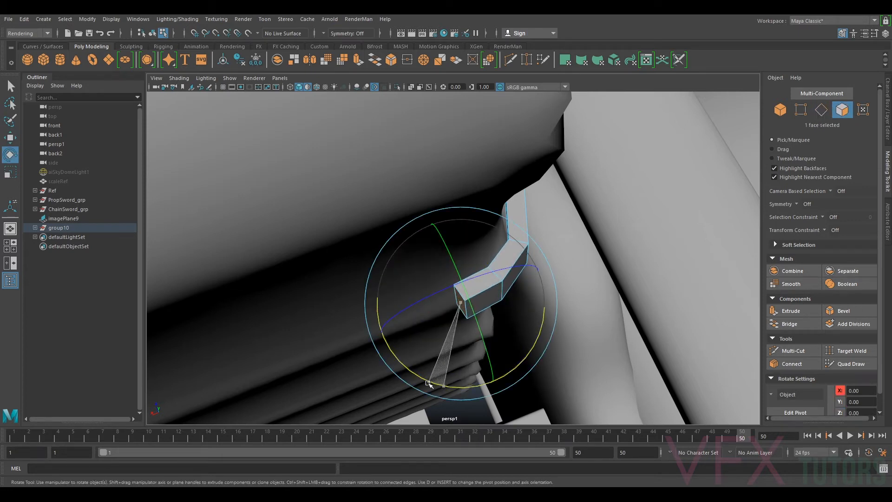
key("w")
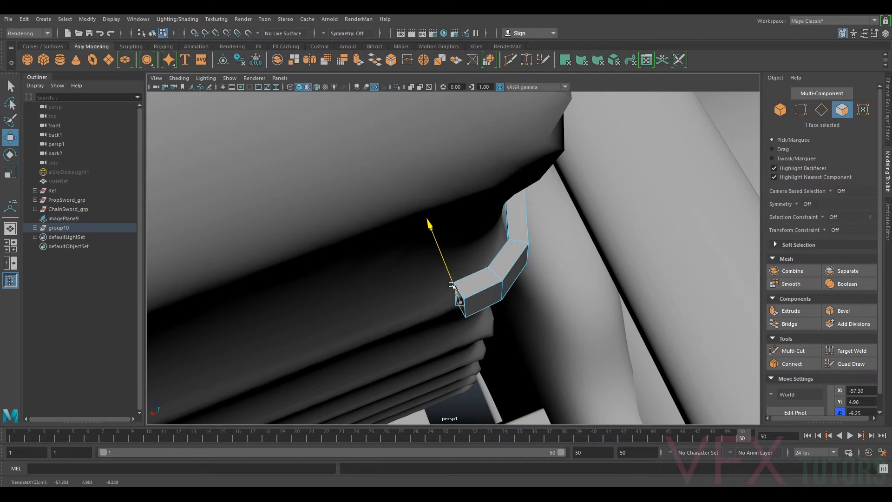
Extrude the strap's end face along the wavy body to its far corner, at about X -53.72 and Z -9.25
scroll(453, 286, "down", 5)
mouse_move(455, 288)
left_mouse_down("alt")
mouse_move(506, 265)
mouse_move(505, 281)
mouse_move(459, 305)
mouse_move(444, 301)
left_mouse_up("alt")
key("ctrl+e")
key("w")
left_click_drag(444, 264, 428, 279)
left_click_drag(268, 329, 410, 318, "alt")
scroll(418, 325, "up", 2)
middle_click_drag(441, 372, 450, 283, "alt")
left_click_drag(456, 321, 524, 277, "alt")
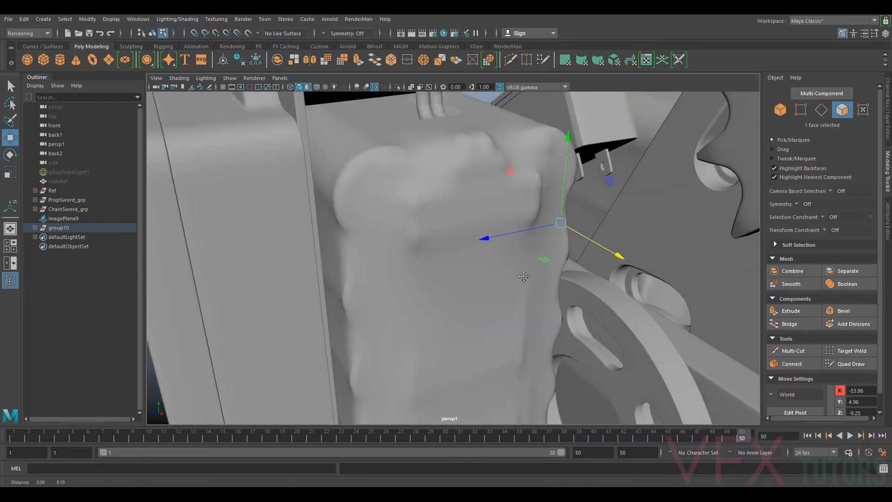
scroll(524, 277, "up", 2)
middle_click_drag(523, 277, 458, 318, "alt")
left_click_drag(538, 264, 488, 279)
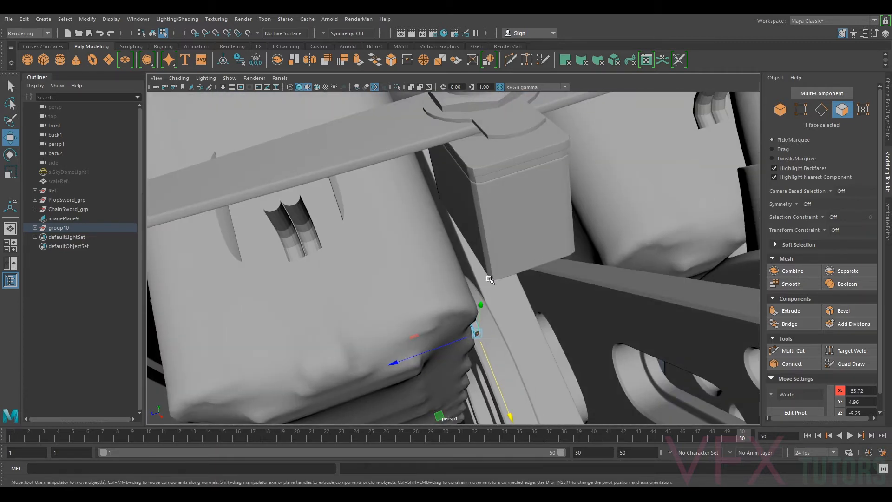
Extrude a short segment at the far corner, rotate its end face, and place it at about X -53.62, Z -9.20
key("ctrl+e")
key("w")
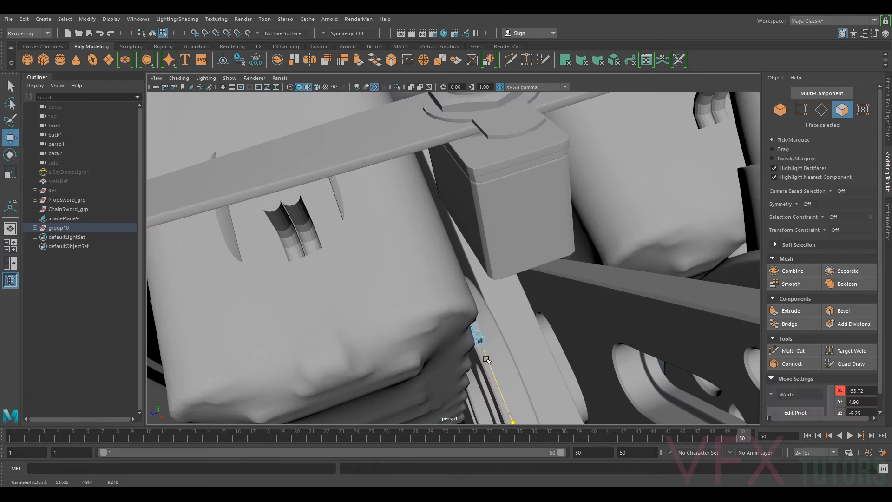
key("e")
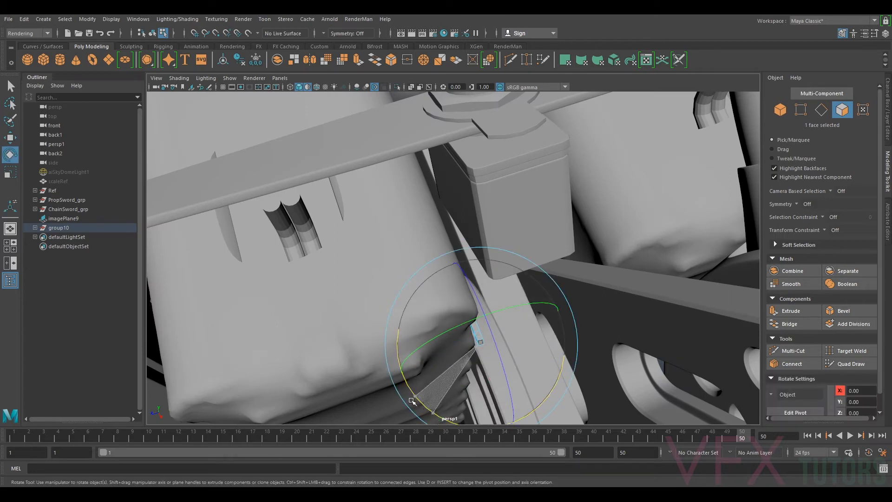
key("w")
left_click_drag(475, 344, 467, 347)
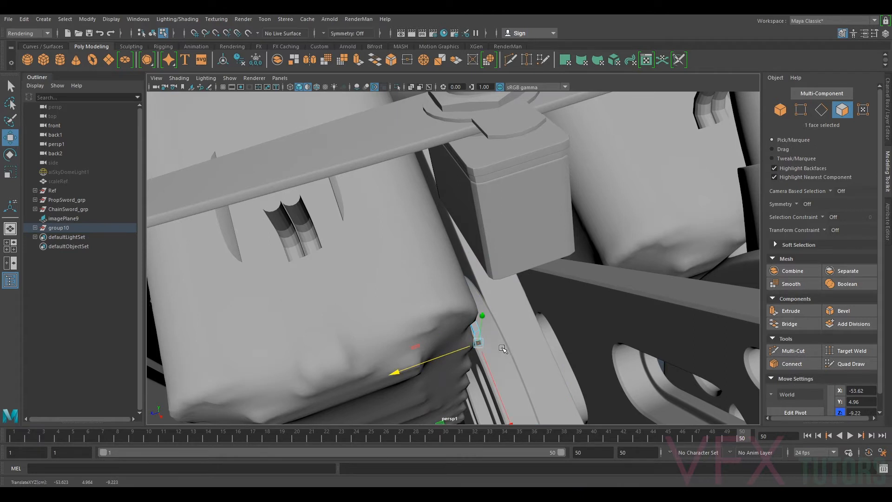
middle_click_drag(503, 349, 541, 287, "alt")
scroll(542, 287, "up", 7)
left_click(802, 112)
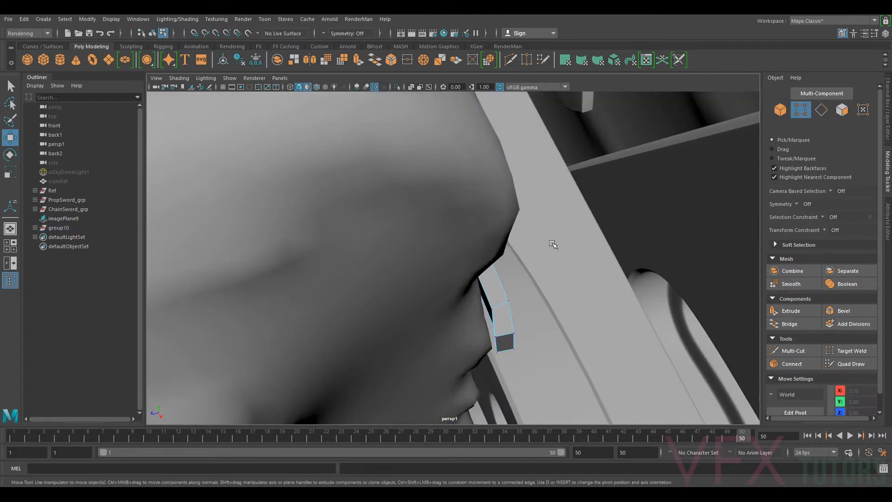
left_click_drag(467, 392, 468, 392)
left_click_drag(480, 336, 475, 340)
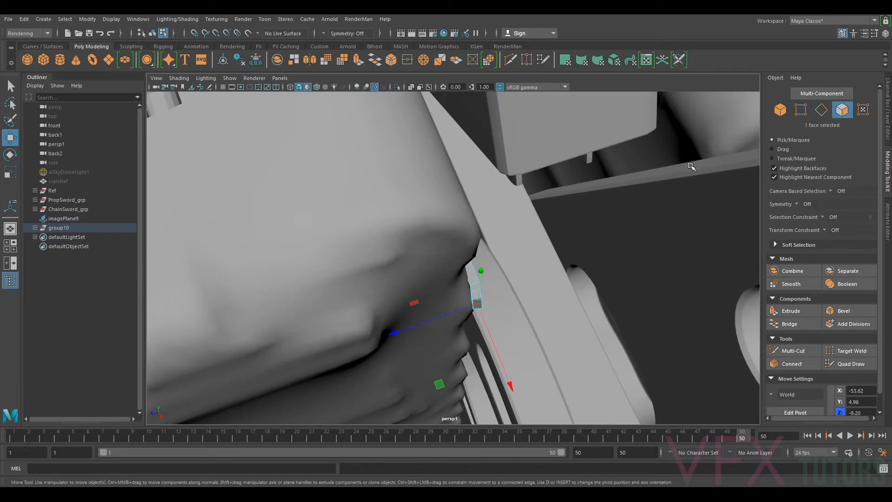
Continue the strap around the far corner to about X -53.56, Z -9.13, angling the end face toward the other side
left_click_drag(484, 321, 486, 328)
key("e")
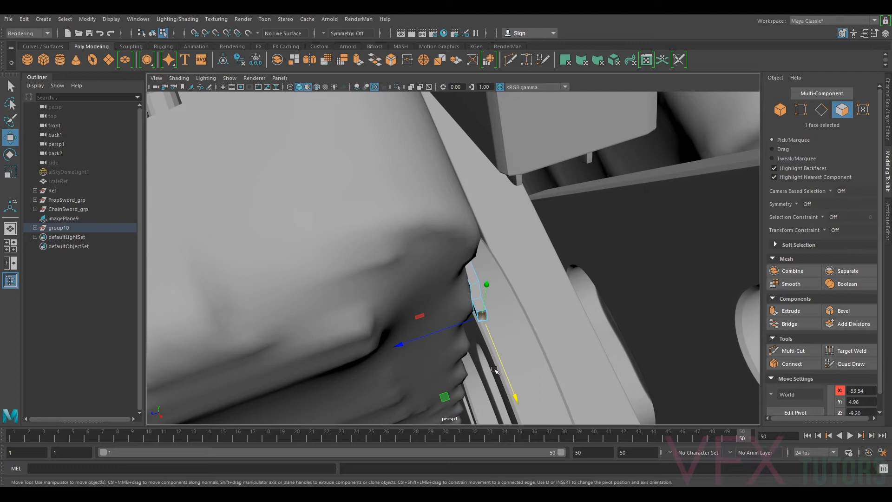
key("w")
left_click_drag(452, 326, 479, 335)
key("e")
key("w")
scroll(541, 270, "up", 2)
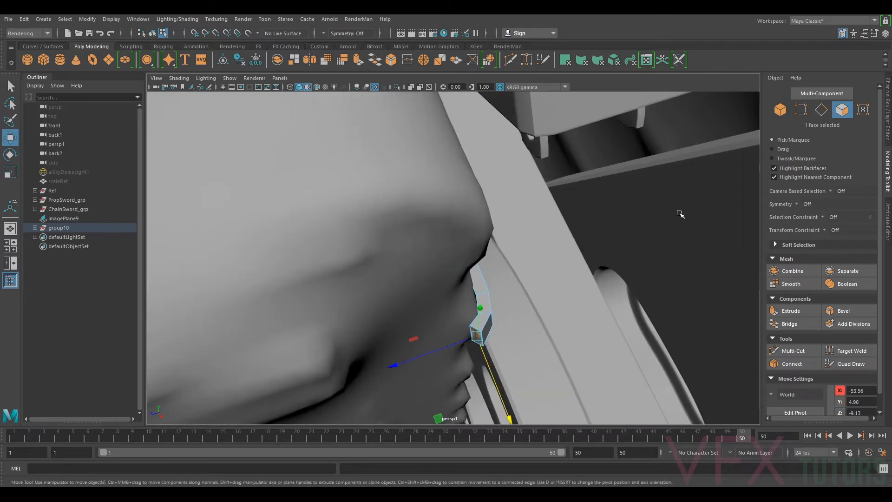
Rotate the edge loop at the strap's far-corner bend to even out the turn
left_click(841, 110)
left_click(821, 110, "ctrl")
left_click_drag(557, 326, 518, 313, "alt")
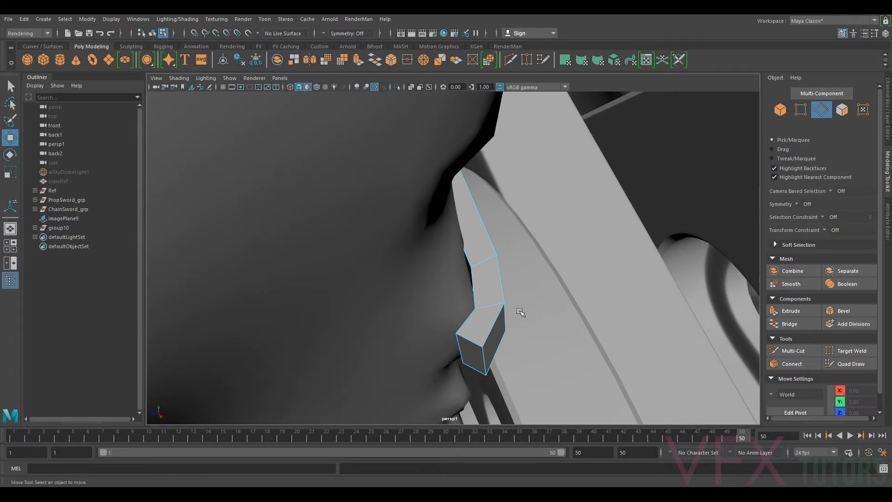
key("e")
left_click_drag(485, 403, 454, 402)
scroll(467, 365, "down", 2)
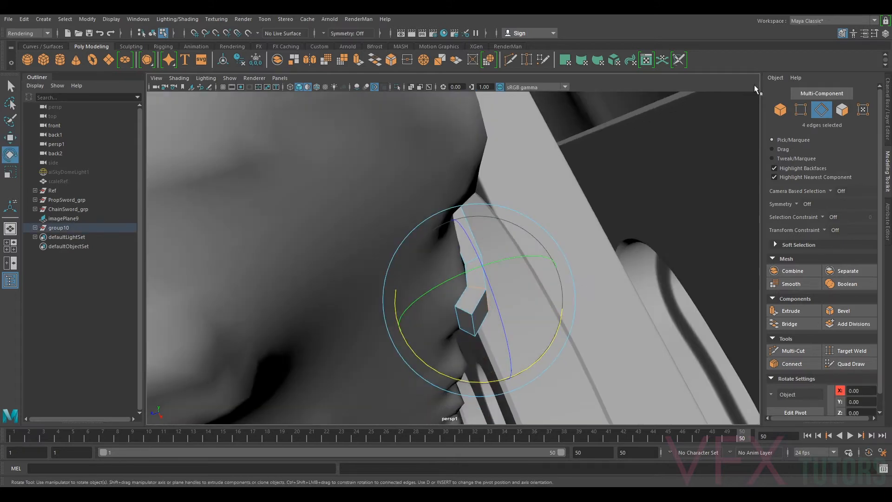
Extrude the strap's end face across the wavy body's far side to about X -53.51, Z -8.75
left_click(842, 110, "ctrl")
key("ctrl+e")
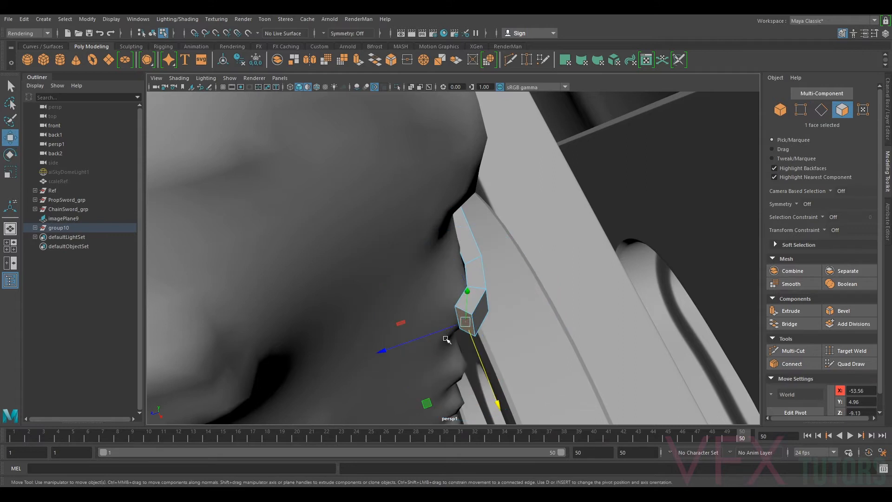
key("w")
scroll(501, 322, "down", 3)
left_click_drag(502, 322, 557, 309, "alt")
scroll(559, 307, "up", 3)
left_click_drag(614, 273, 540, 225)
key("r")
key("w")
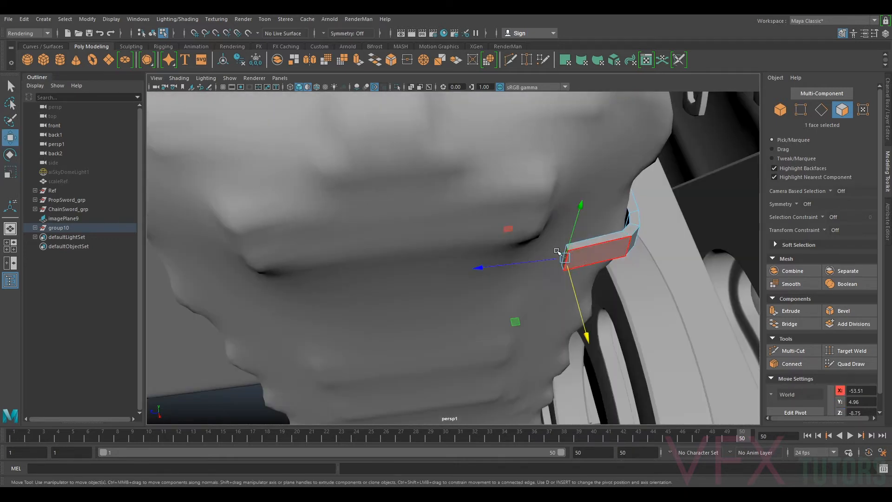
left_click_drag(540, 260, 534, 289)
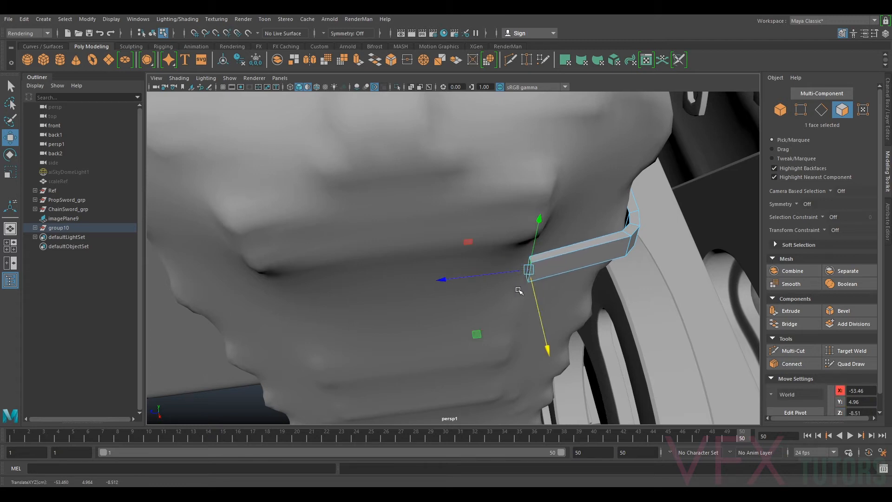
key("ctrl+z")
key("ctrl+z")
key("ctrl+z")
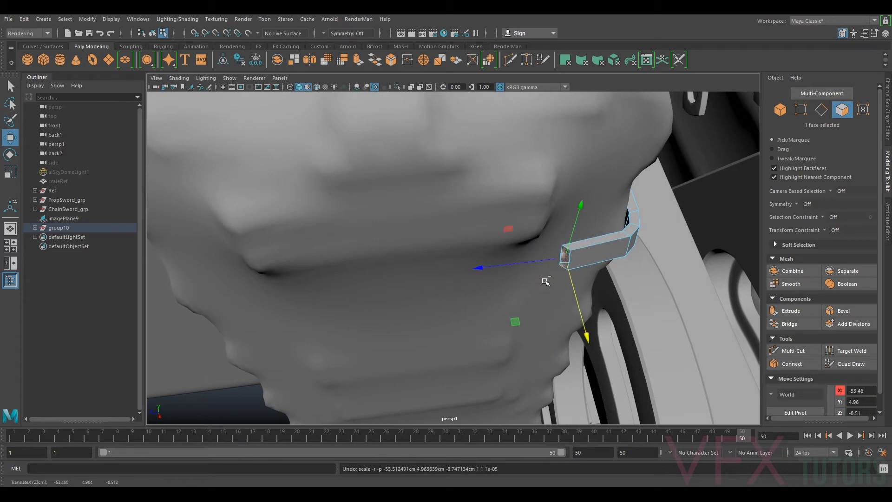
Rotate the strap's end face on the far side and move it farther along Z across the wavy body
key("e")
left_click_drag(550, 331, 562, 365)
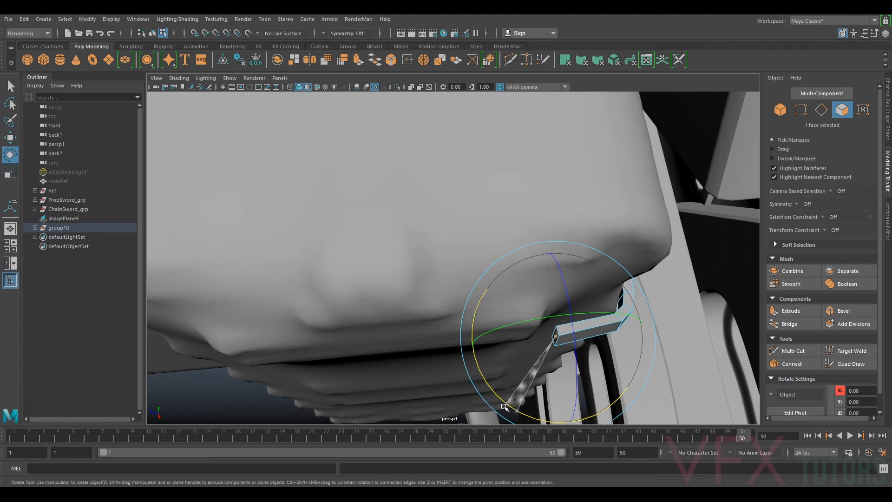
left_click_drag(506, 407, 507, 406)
key("w")
left_click_drag(532, 339, 468, 354)
Shift the strap's end face slightly along X and rotate it to follow the surface of the wavy body
left_click_drag(498, 346, 586, 238, "alt")
middle_click_drag(585, 239, 564, 259, "alt")
scroll(560, 257, "down", 3)
left_click_drag(530, 232, 535, 235)
key("e")
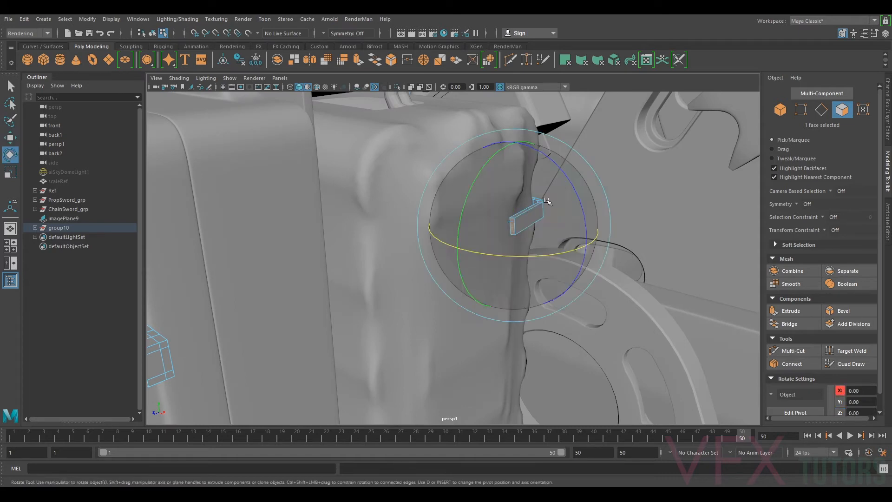
mouse_move(577, 199)
left_mouse_down("alt")
mouse_move(565, 221)
mouse_move(586, 205)
left_mouse_up("alt")
left_click_drag(623, 161, 629, 170)
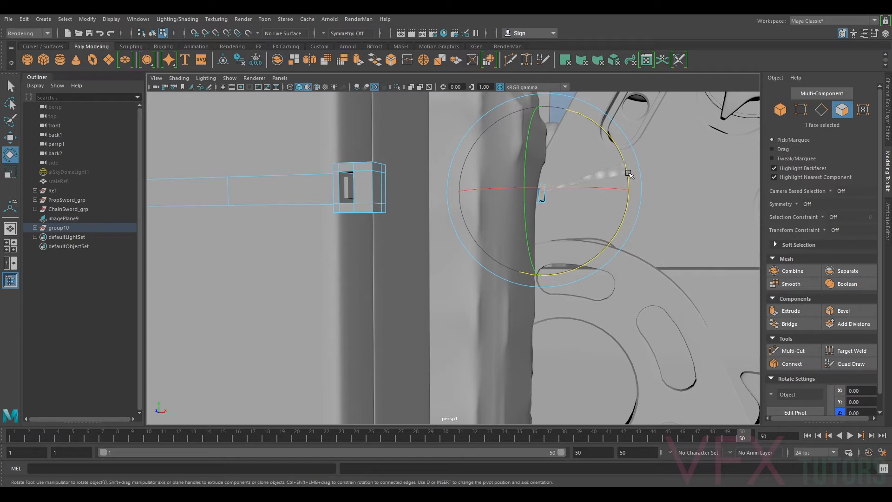
Extrude the strap's end face along the wavy body's side to about X -53.70, Z -6.07
key("w")
left_click_drag(563, 191, 532, 228, "alt")
middle_click_drag(558, 258, 580, 230, "alt")
left_click_drag(560, 232, 513, 263)
key("ctrl+e")
left_click_drag(538, 147, 539, 145)
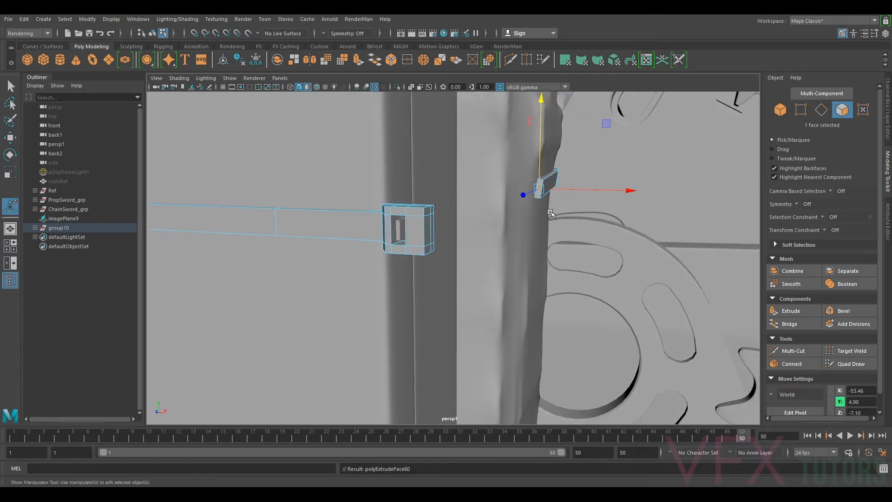
left_click_drag(550, 209, 522, 219, "alt")
left_click_drag(487, 274, 480, 318)
left_click_drag(592, 284, 572, 283)
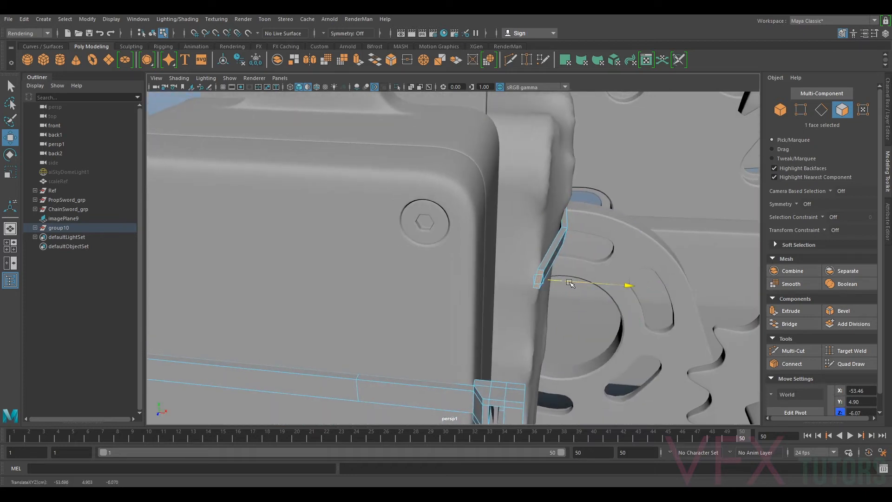
Lower the strap's end face to about Y 4.85 to line it up with the tie head's opening
key("e")
left_click_drag(575, 215, 593, 279, "alt")
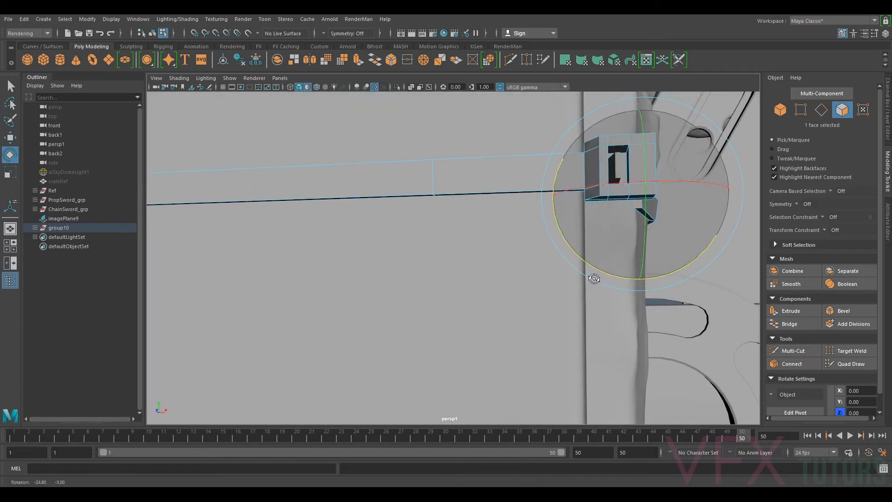
key("w")
left_click_drag(639, 153, 558, 226)
Extend the strap's end through the tie head to about Z -4.02 and shift it to about X -53.94
middle_click_drag(558, 226, 504, 219, "alt")
left_click_drag(504, 219, 369, 243, "alt")
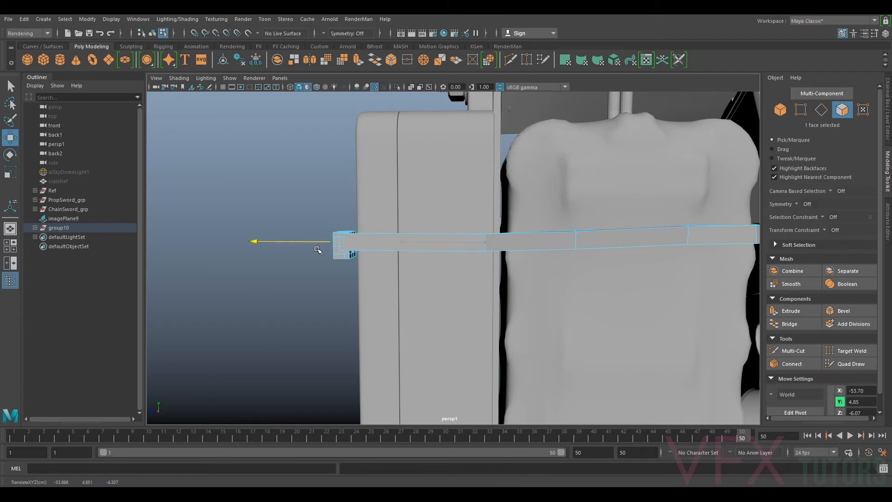
left_click_drag(297, 249, 294, 249)
left_click_drag(294, 249, 415, 273, "alt")
middle_click_drag(415, 273, 321, 244, "alt")
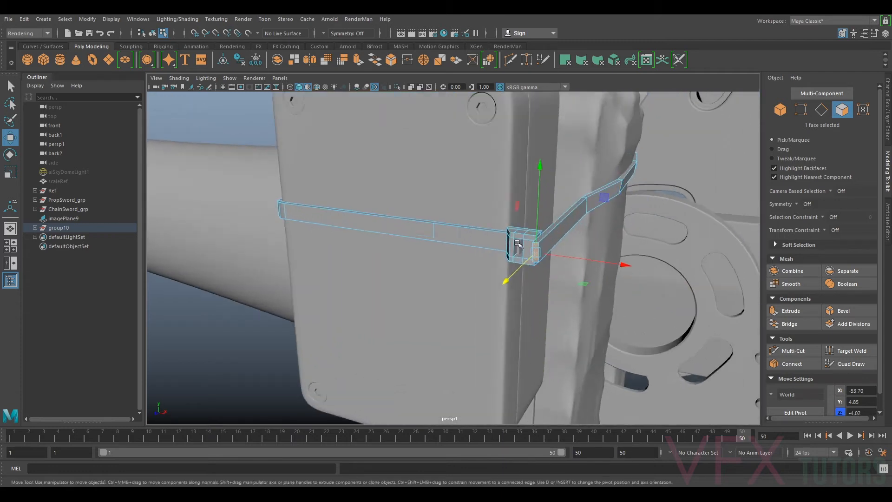
right_click_drag(321, 244, 604, 262, "alt")
mouse_move(604, 261)
left_mouse_down()
mouse_move(587, 256)
mouse_move(605, 256)
left_mouse_up()
Lower the strap's end face to about Y 4.79 so it sits centred in the head's slot
middle_click_drag(605, 255, 530, 306, "alt")
right_click_drag(530, 306, 564, 298, "alt")
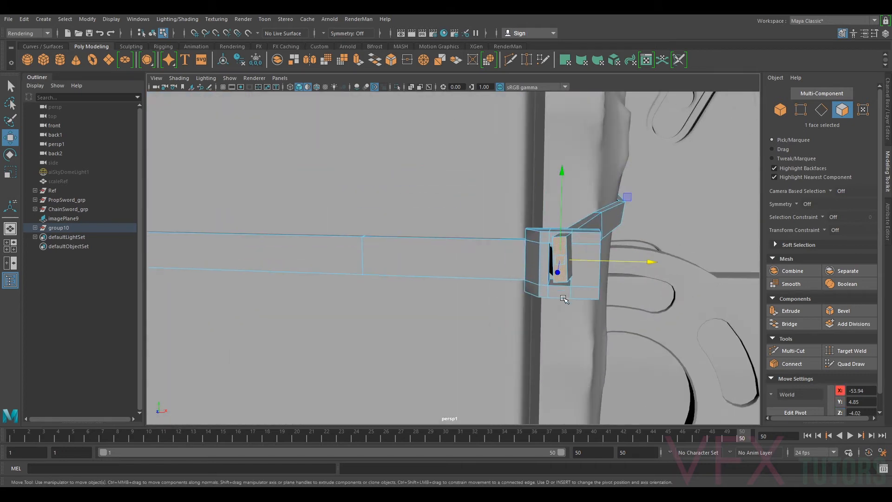
key("e")
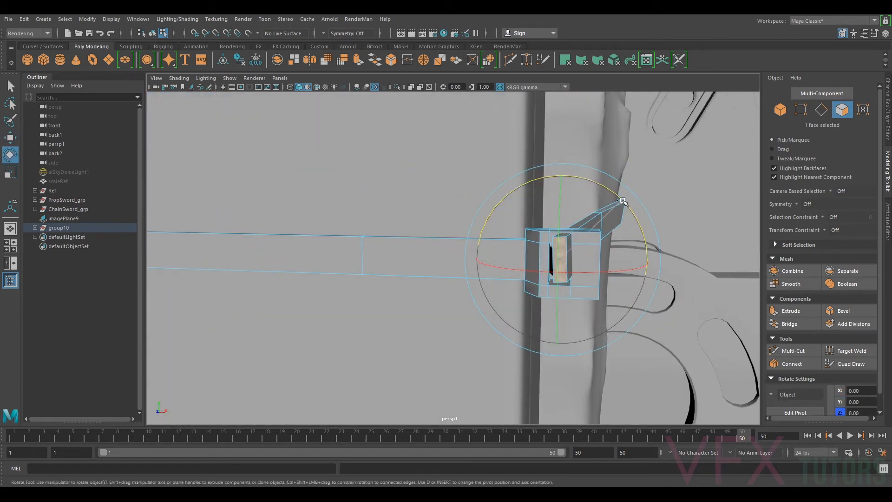
key("w")
left_click_drag(560, 232, 581, 277)
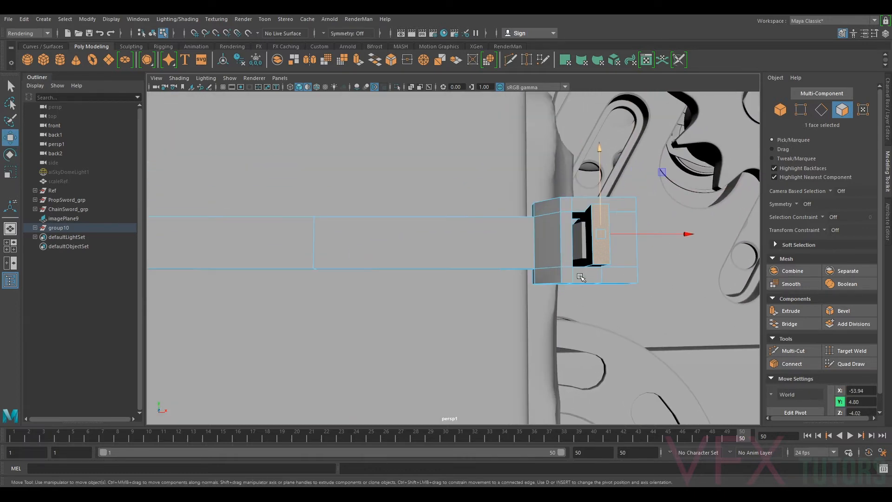
left_click(605, 205)
left_click_drag(602, 203, 530, 218)
Shift the strap's edge loop beside the wavy body to about X -53.64 and pull the end face out to about X -53.97, Z -3.84
middle_click_drag(523, 230, 646, 214, "alt")
right_click_drag(645, 214, 417, 255, "alt")
middle_click_drag(457, 251, 482, 247, "alt")
left_click_drag(482, 247, 470, 306, "alt")
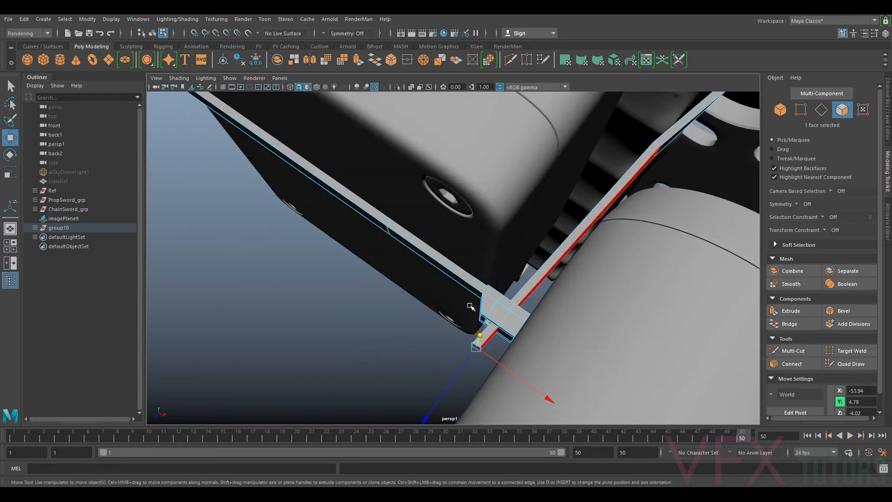
left_click_drag(652, 254, 571, 248, "alt")
key("F10")
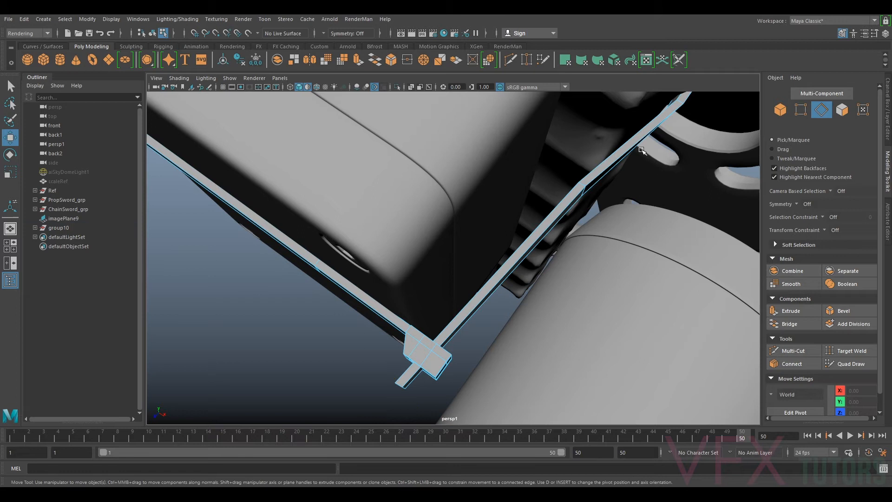
double_click(583, 184)
left_click_drag(599, 201, 606, 207)
left_click_drag(483, 345, 565, 279, "alt")
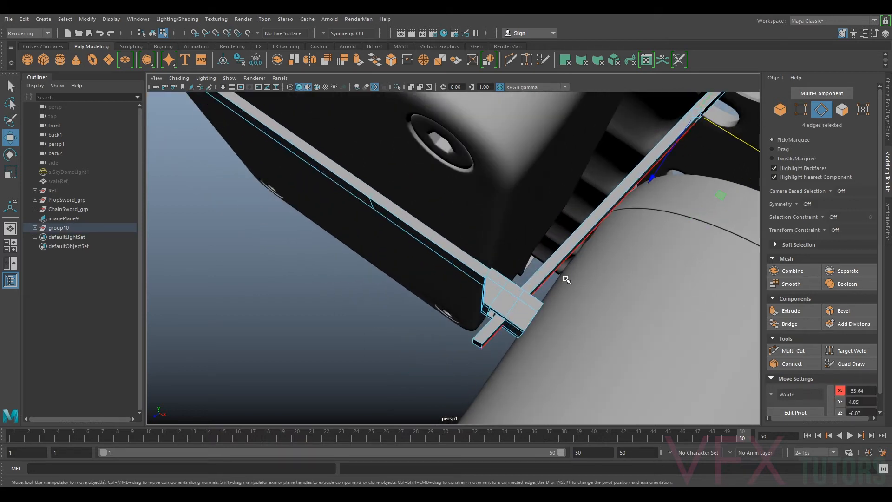
left_click(843, 111)
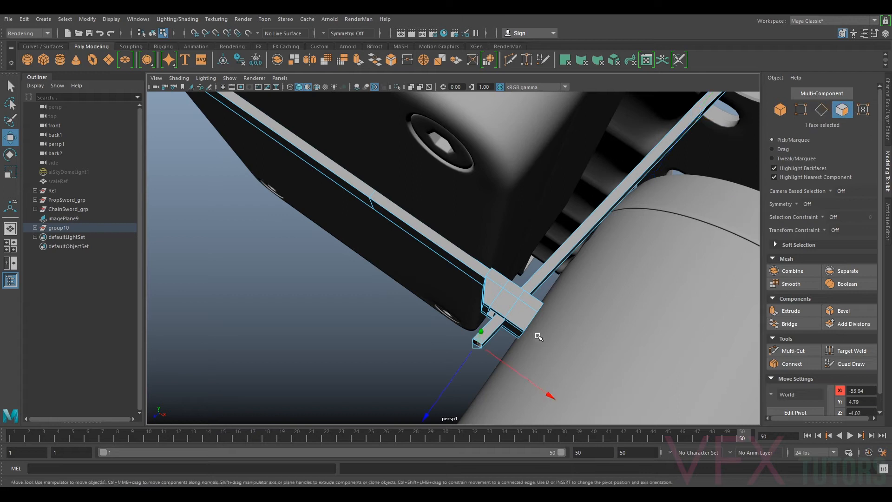
left_click_drag(451, 373, 473, 379)
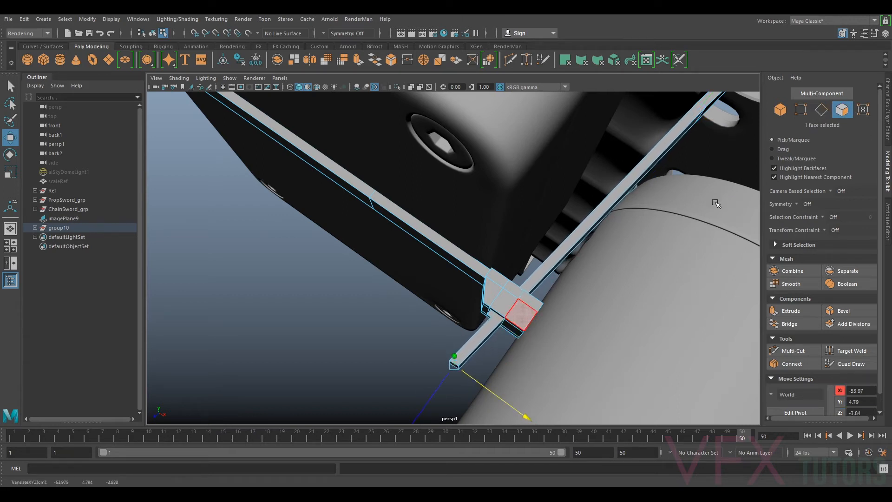
Rotate the tie head's vertices to align with the strap and move them to about X -53.94, Z -4.37
left_click(839, 113)
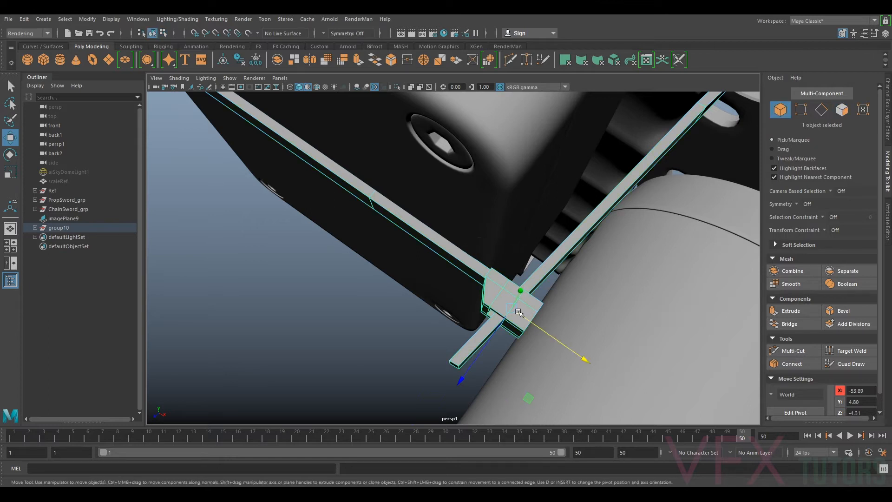
left_click(800, 111)
left_click_drag(567, 229, 469, 350)
key("e")
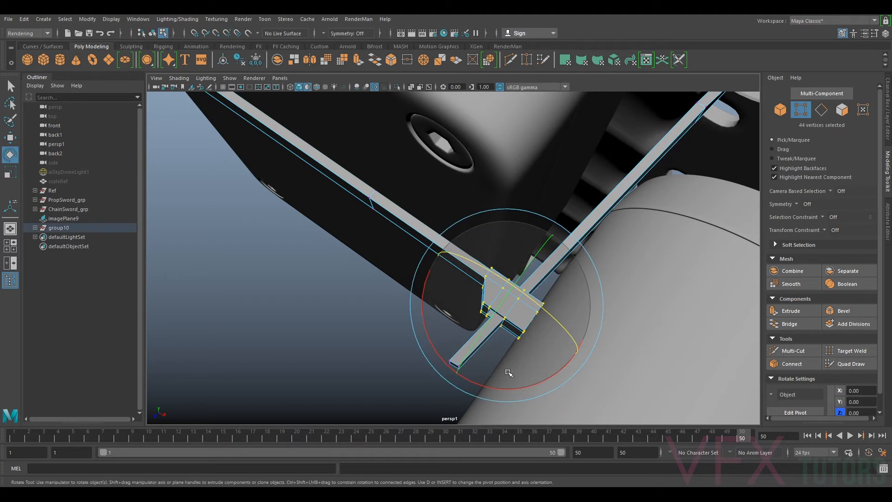
left_click_drag(497, 388, 505, 388)
key("w")
left_click_drag(506, 312, 498, 325)
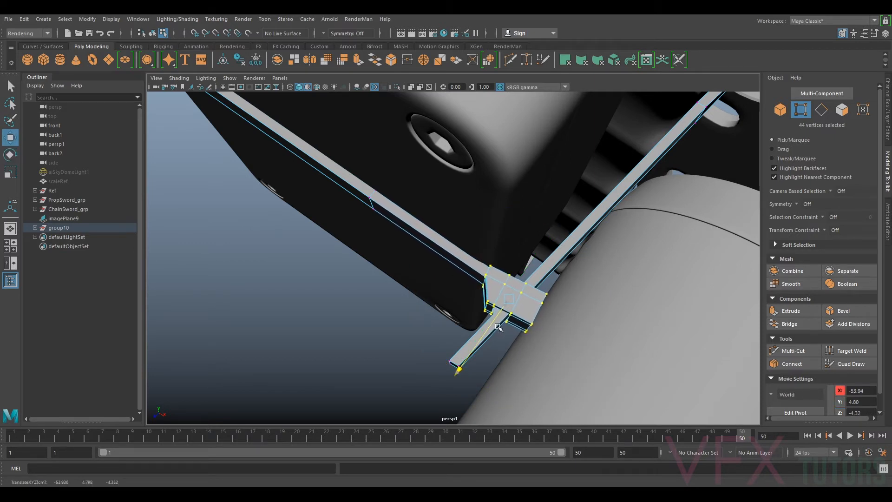
key("e")
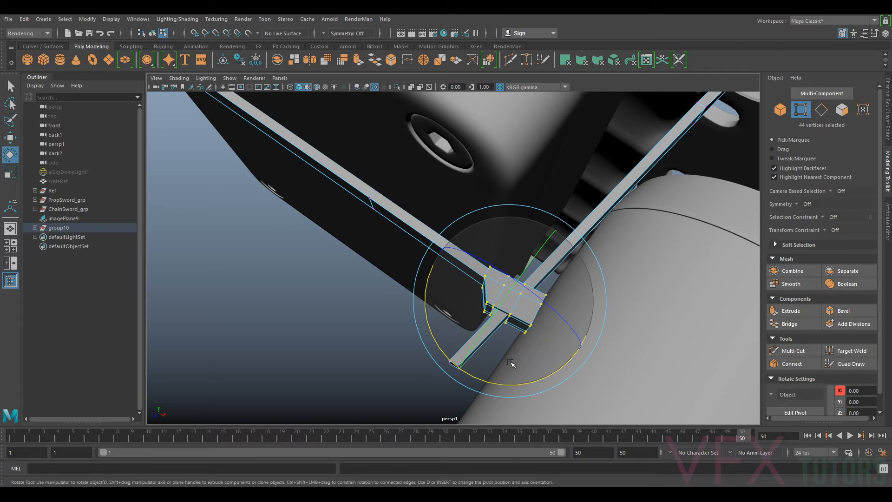
key("w")
left_click(496, 313)
Move the tie head's vertices to about X -54.05 and the strap's free-end vertices to about X -54.09
mouse_move(528, 311)
left_mouse_down("alt")
mouse_move(524, 254)
mouse_move(474, 191)
mouse_move(510, 205)
mouse_move(468, 265)
mouse_move(537, 313)
mouse_move(538, 296)
left_mouse_up("alt")
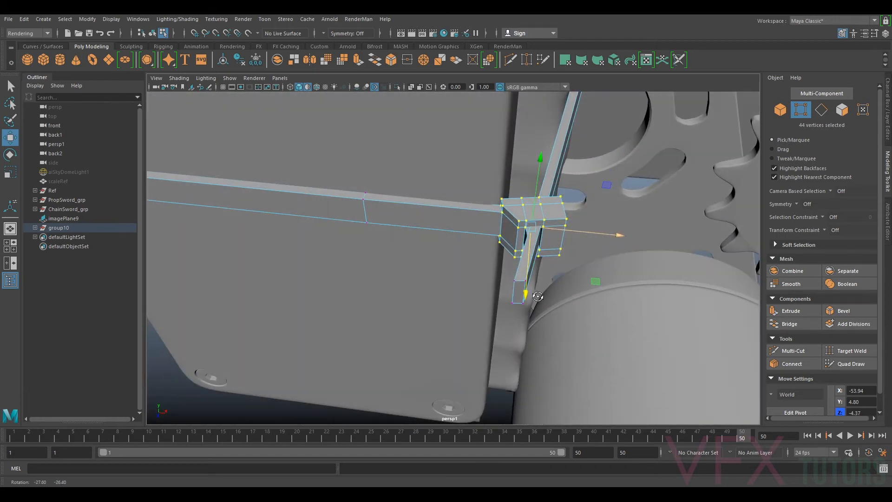
left_click_drag(550, 228, 547, 228)
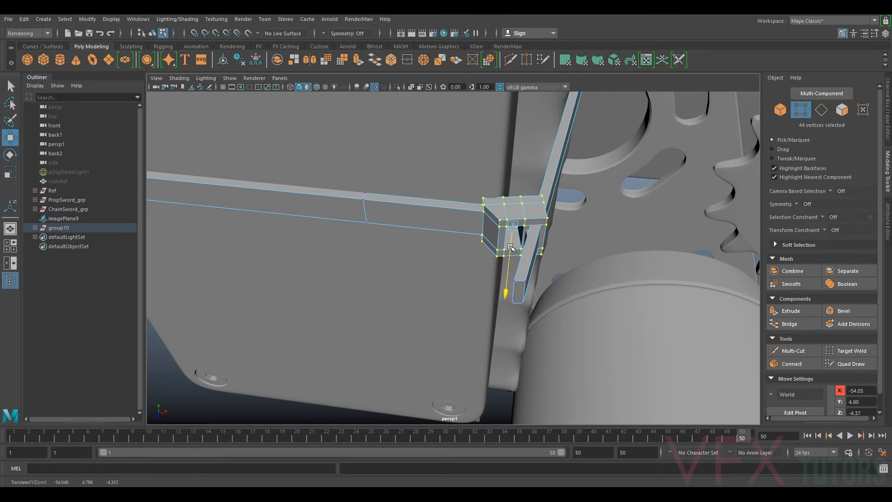
left_click_drag(511, 249, 510, 279, "alt")
key("e")
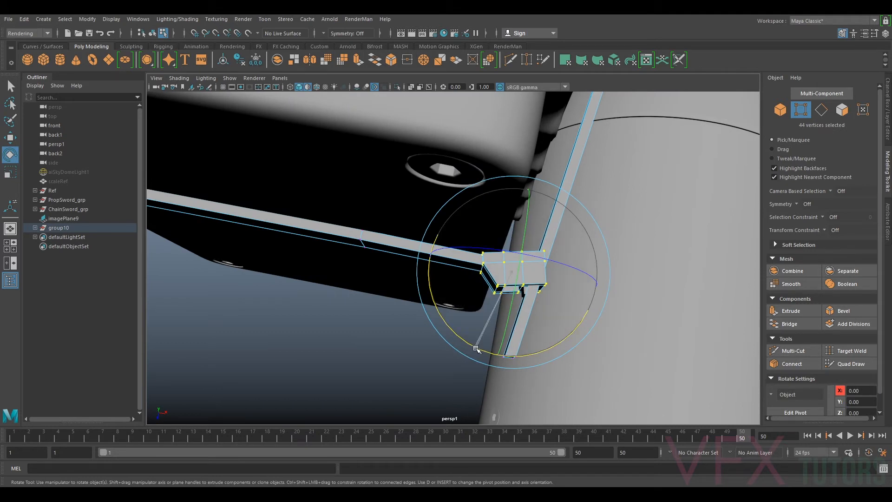
left_click_drag(581, 246, 568, 225, "alt")
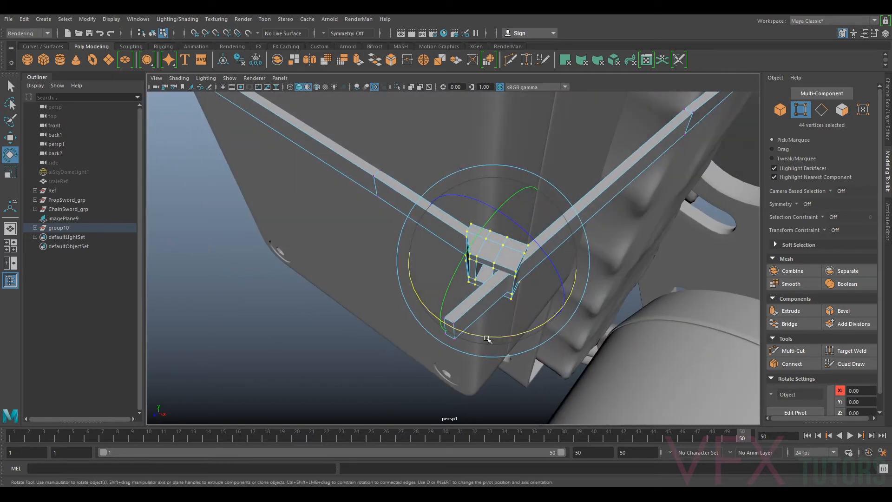
left_click_drag(390, 398, 465, 337)
key("w")
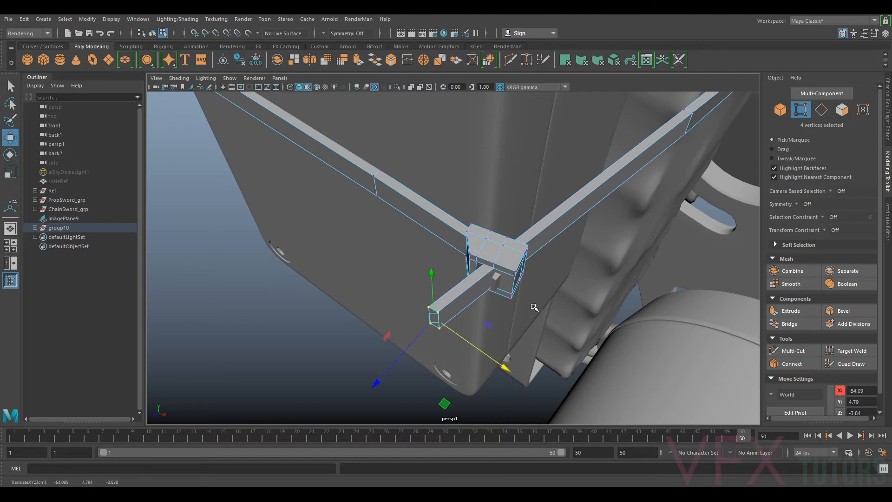
Insert an edge loop around the strap just behind the tie head with Multi-Cut
left_click(793, 351)
left_click_drag(580, 298, 506, 312, "alt")
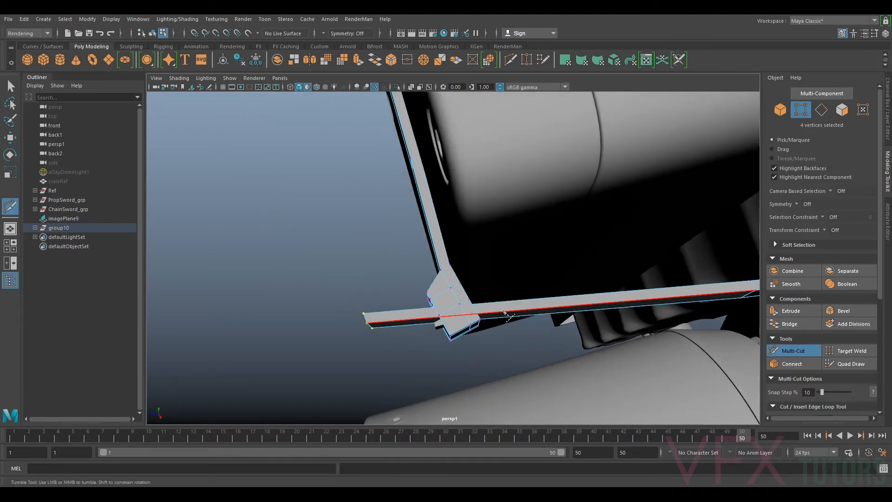
left_click(495, 310, "ctrl")
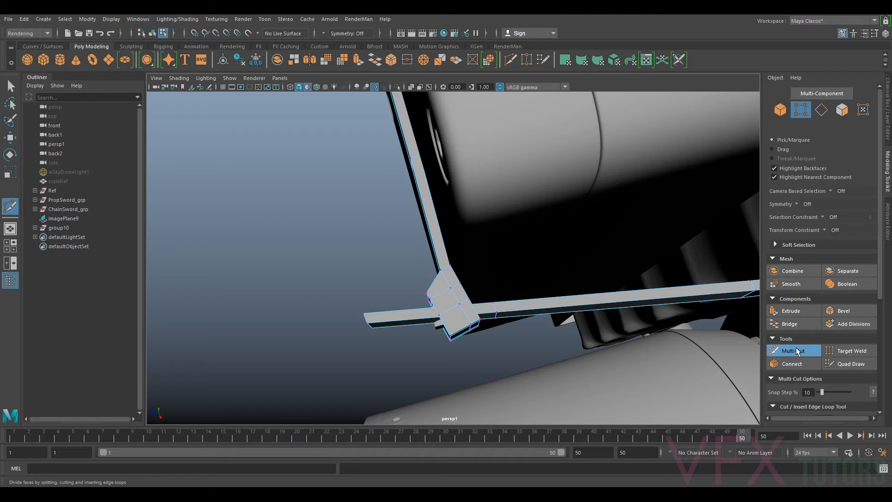
left_click(798, 351)
left_click_drag(490, 322, 490, 322)
left_click_drag(490, 323, 414, 296, "alt")
Move the strap's four free-end vertices along X to about -53.92
key("w")
left_click_drag(377, 250, 537, 272)
middle_click_drag(533, 277, 533, 279, "alt")
left_click_drag(533, 279, 493, 276, "alt")
left_click_drag(493, 276, 456, 378, "alt")
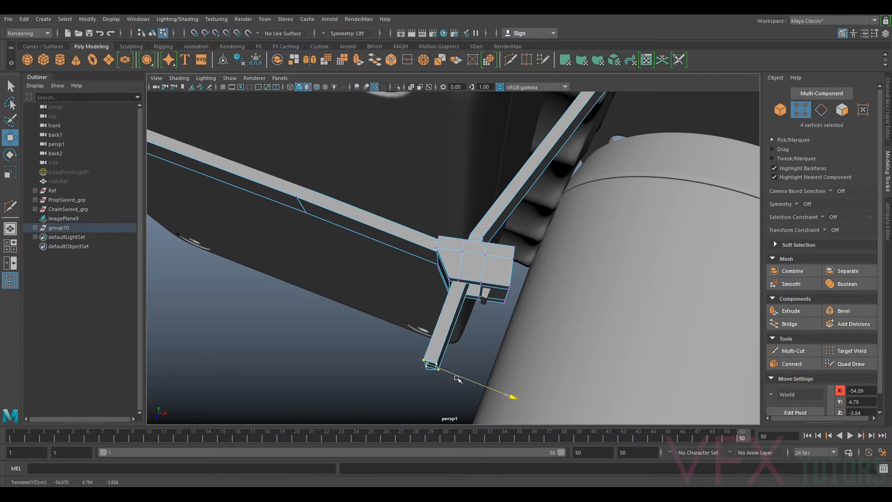
Shift the tie head's vertices slightly and move the four vertices where the strap meets the head to about Y 4.81
left_click_drag(468, 337, 364, 342, "alt")
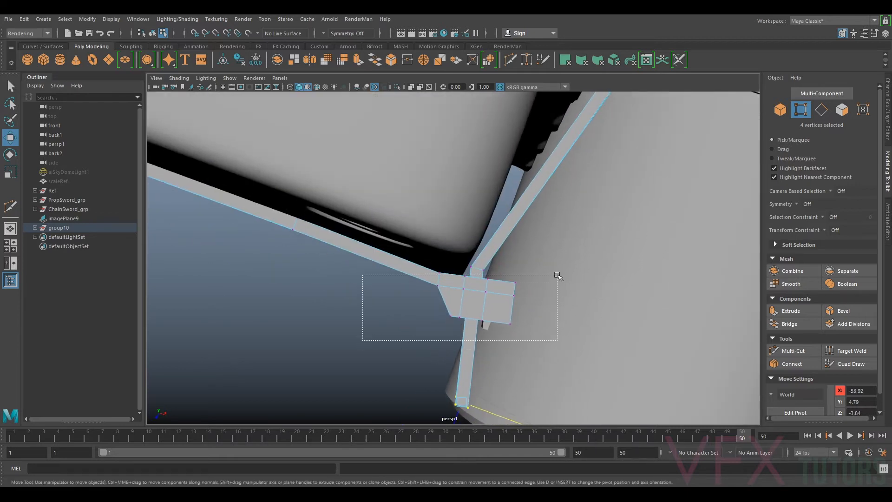
left_click_drag(500, 305, 495, 304)
left_click_drag(467, 260, 334, 265)
left_click_drag(426, 173, 428, 170)
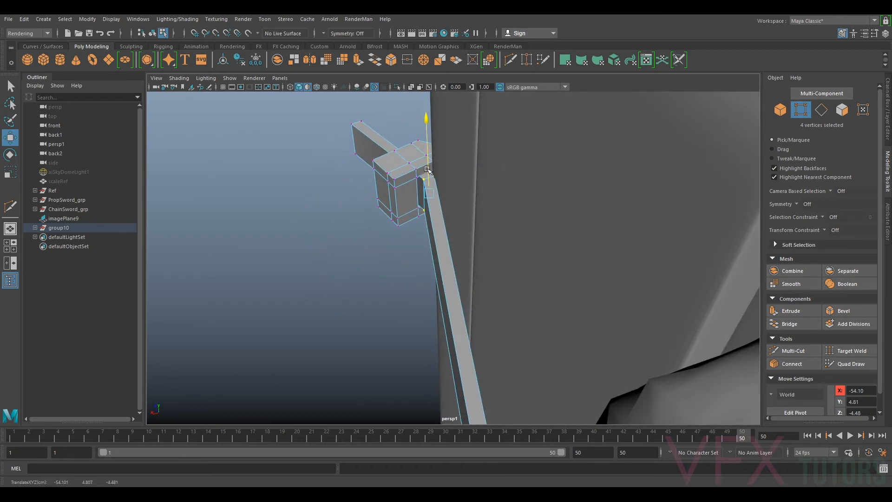
left_click_drag(403, 212, 383, 245, "alt")
right_click_drag(383, 245, 427, 213)
left_click_drag(427, 214, 480, 298, "alt")
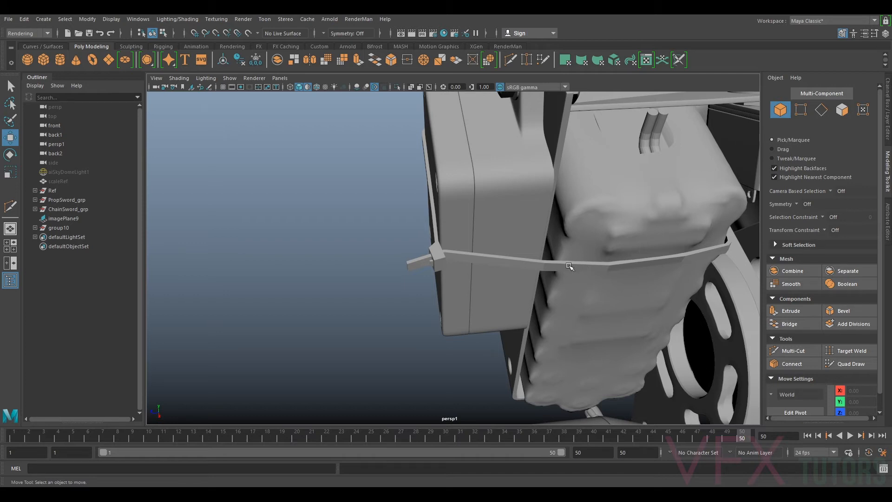
Examine the cable tie's head and tail on the box and compare them with the cable tie reference image
left_click(414, 261)
mouse_move(413, 261)
left_mouse_down("alt")
mouse_move(554, 289)
mouse_move(542, 255)
mouse_move(521, 279)
mouse_move(391, 297)
mouse_move(403, 253)
left_mouse_up("alt")
right_click_drag(403, 253, 430, 252, "alt")
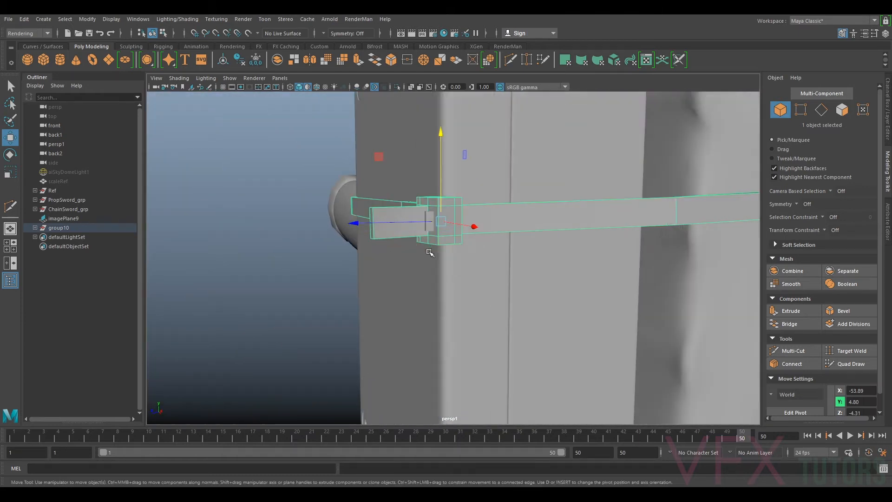
left_click_drag(410, 253, 639, 260, "alt")
scroll(473, 279, "down", 5)
middle_click_drag(640, 260, 453, 255, "alt")
right_click_drag(453, 255, 518, 278, "alt")
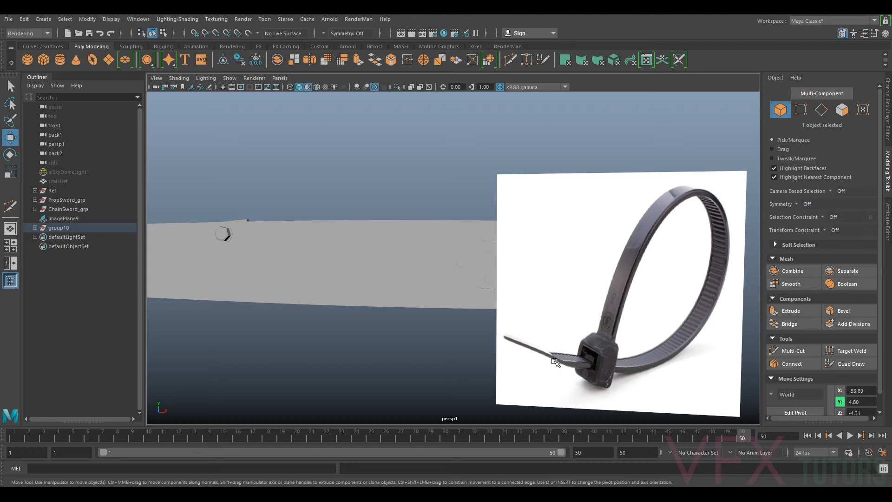
middle_click_drag(299, 244, 650, 213, "alt")
left_click_drag(650, 214, 450, 289, "alt")
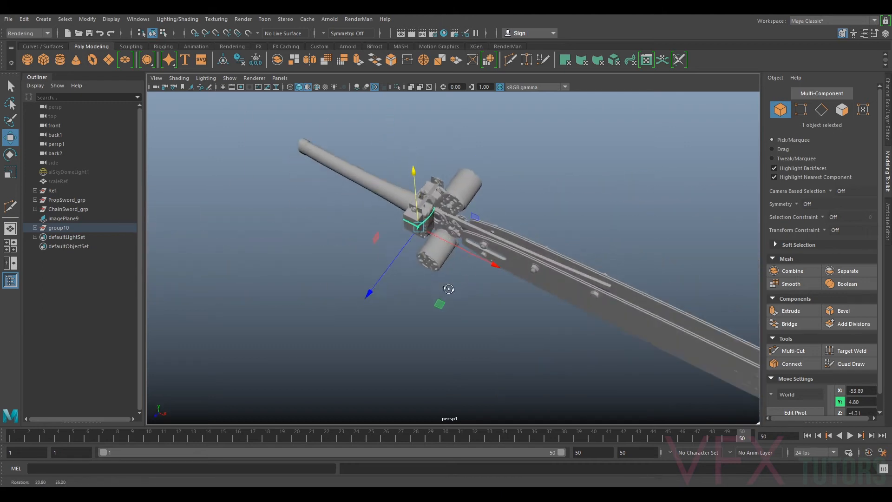
scroll(452, 235, "up", 5)
middle_click_drag(452, 236, 567, 375, "alt")
scroll(567, 375, "up", 5)
left_click_drag(567, 375, 496, 271, "alt")
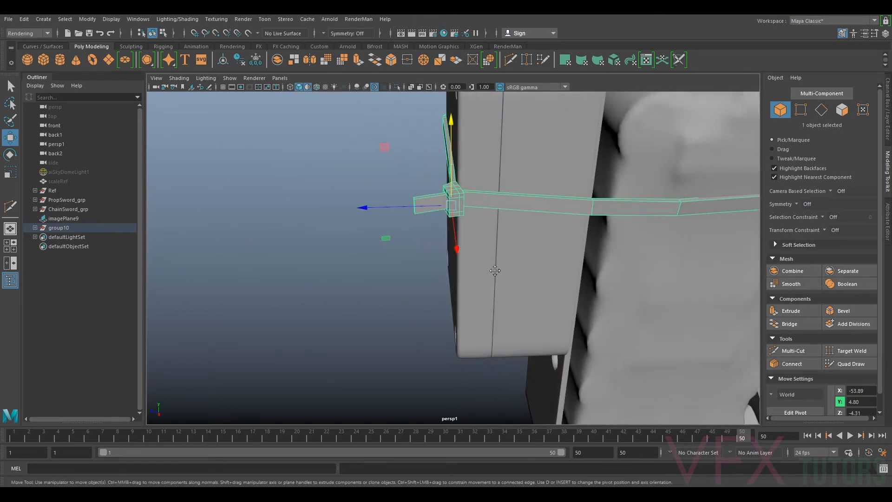
Turn on smooth mesh preview for the cable tie and examine how its strap bends around the wavy body
scroll(495, 271, "down", 3)
middle_click_drag(496, 271, 387, 300, "alt")
left_click_drag(404, 298, 742, 267, "alt")
key("3")
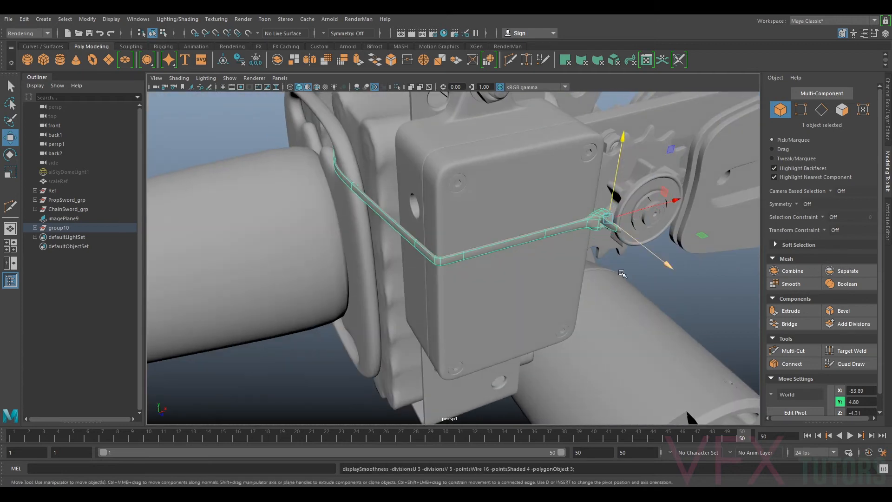
left_click_drag(532, 267, 485, 257, "alt")
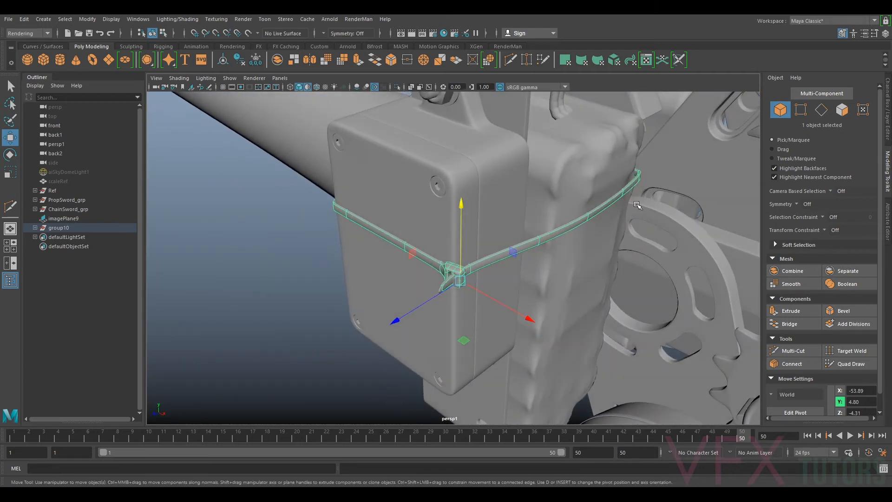
left_click_drag(637, 205, 611, 277, "alt")
left_click_drag(542, 356, 548, 312, "alt")
scroll(524, 284, "up", 5)
left_click_drag(619, 260, 560, 311, "alt")
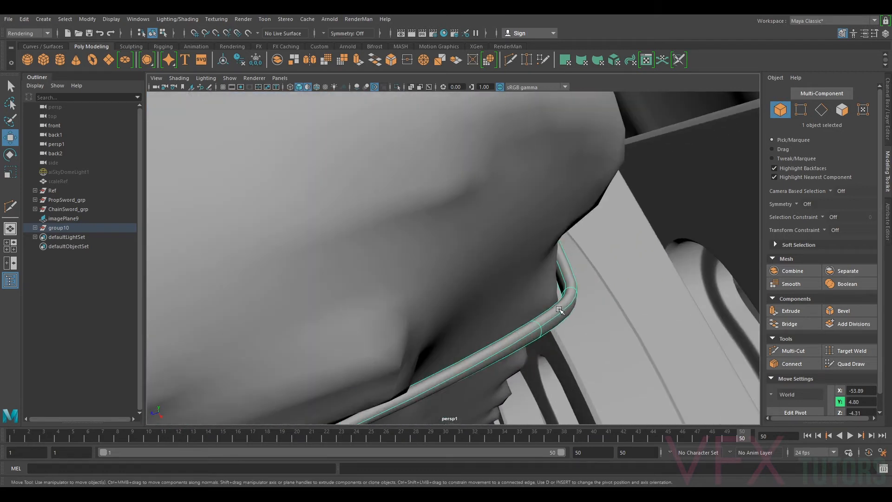
Compare the smooth preview levels, select the strap's twelve corner vertices beside the wavy body and move them along X to about -53.71
left_click(801, 110)
key("2")
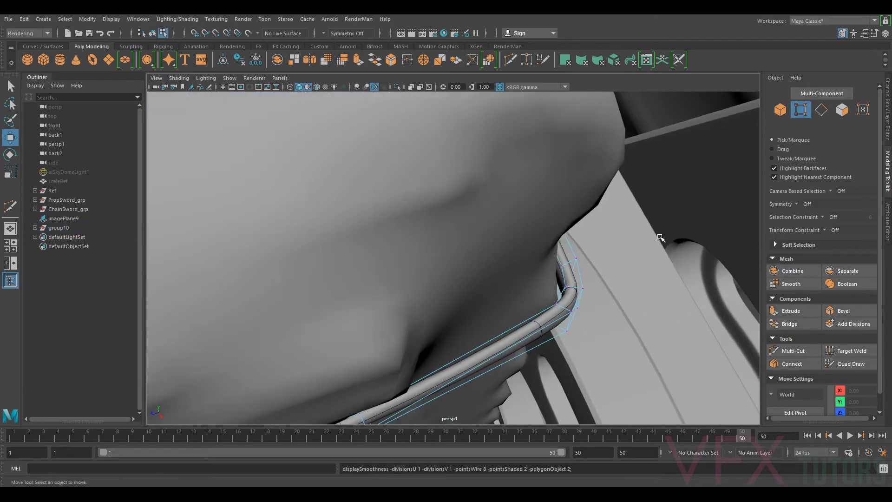
left_click_drag(605, 242, 552, 338)
key("1")
key("3")
key("1")
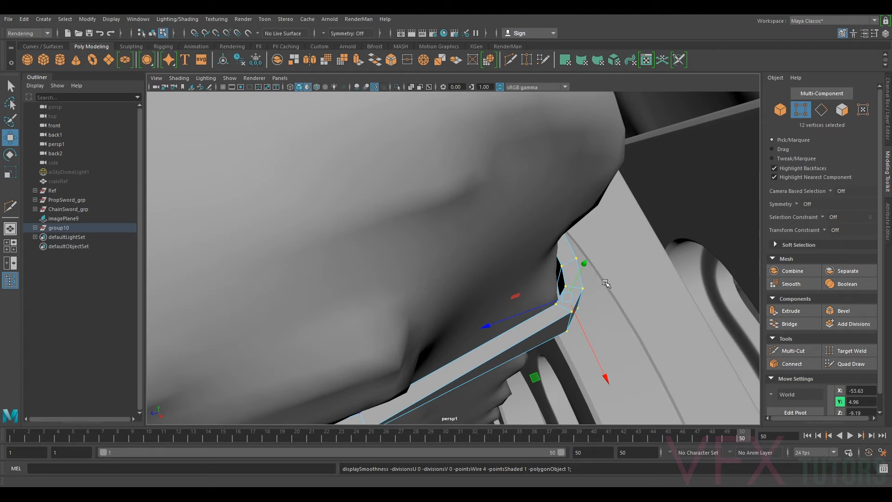
key("2")
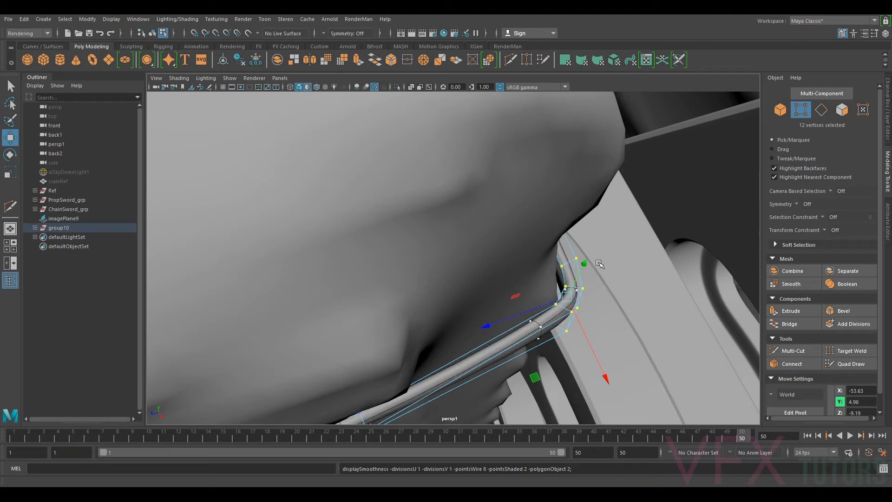
key("3")
key("2")
left_click_drag(624, 242, 594, 291)
left_click_drag(540, 350, 550, 321)
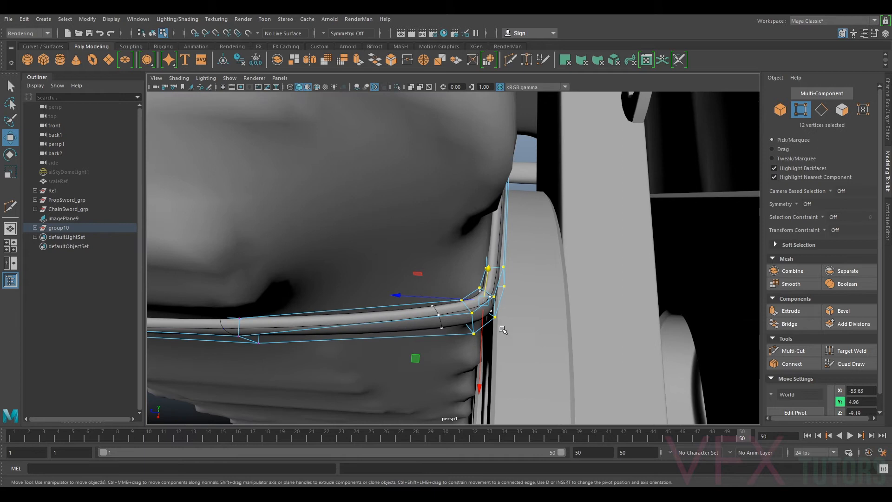
left_click_drag(484, 338, 464, 319)
left_click_drag(409, 317, 411, 318)
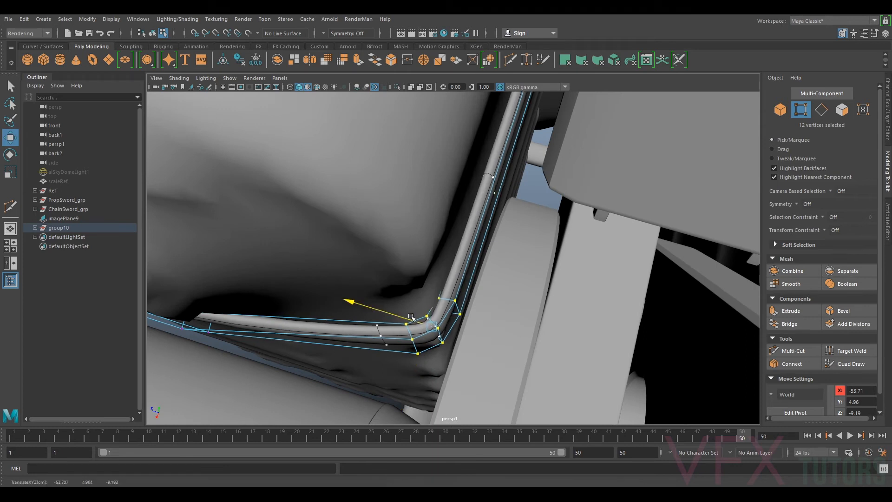
Move the next three four-vertex strap loops along the wavy body to about X -53.44, -53.48 and -53.70
left_click_drag(423, 352, 428, 347)
left_click_drag(415, 318, 484, 274, "alt")
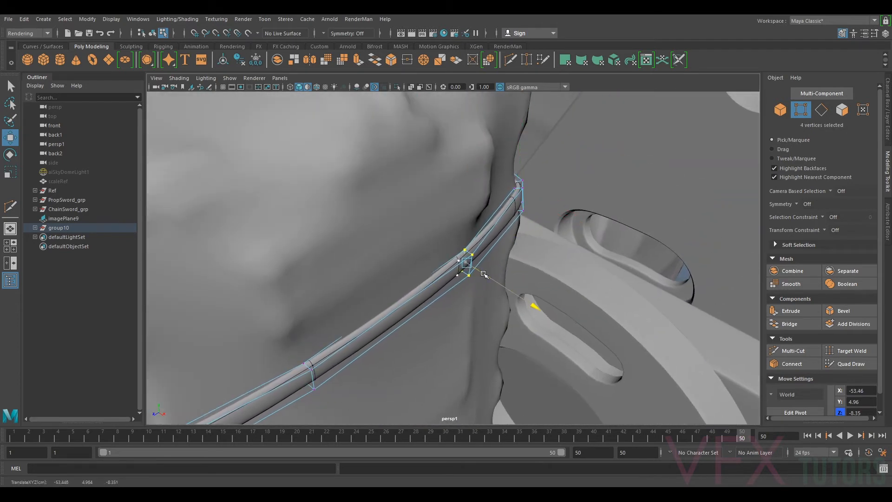
middle_click_drag(484, 276, 611, 250, "alt")
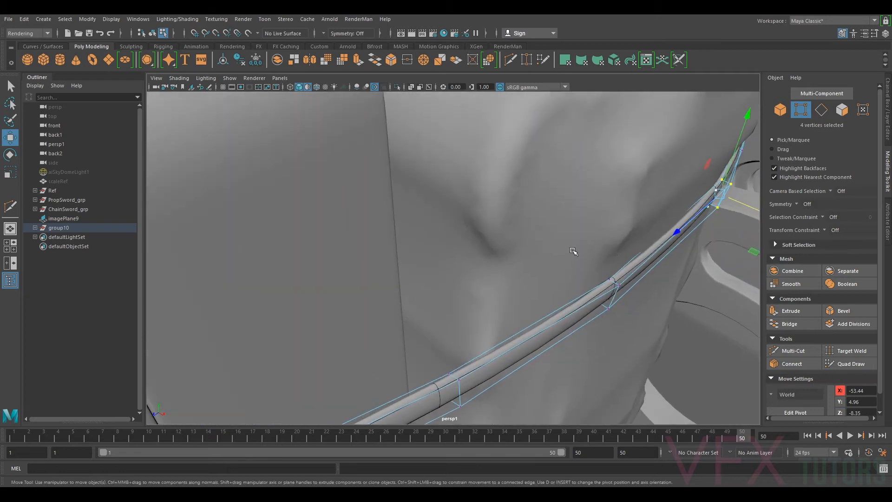
left_click_drag(627, 302, 623, 305)
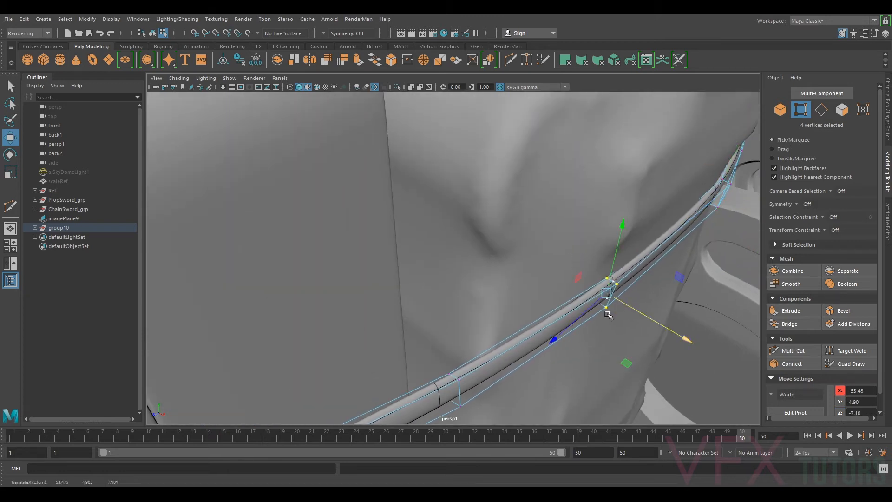
right_click_drag(608, 314, 553, 328, "alt")
middle_click_drag(553, 328, 646, 309, "alt")
left_click_drag(646, 309, 611, 329, "alt")
middle_click_drag(651, 326, 571, 300, "alt")
left_click_drag(546, 340, 549, 321)
Move the strap's four vertices beside the handle along X to about -57.90
scroll(530, 327, "down", 4)
scroll(549, 321, "up", 4)
left_click_drag(622, 333, 669, 363, "alt")
middle_click_drag(669, 362, 626, 264, "alt")
scroll(626, 263, "up", 4)
left_click_drag(626, 264, 599, 297, "alt")
middle_click_drag(557, 297, 659, 266, "alt")
left_click_drag(660, 267, 668, 261, "alt")
middle_click_drag(633, 268, 604, 251, "alt")
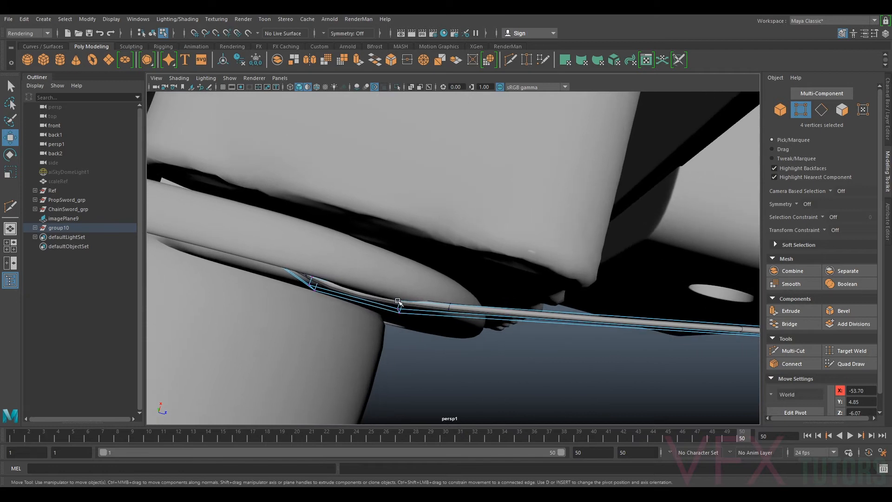
left_click_drag(411, 283, 506, 258, "alt")
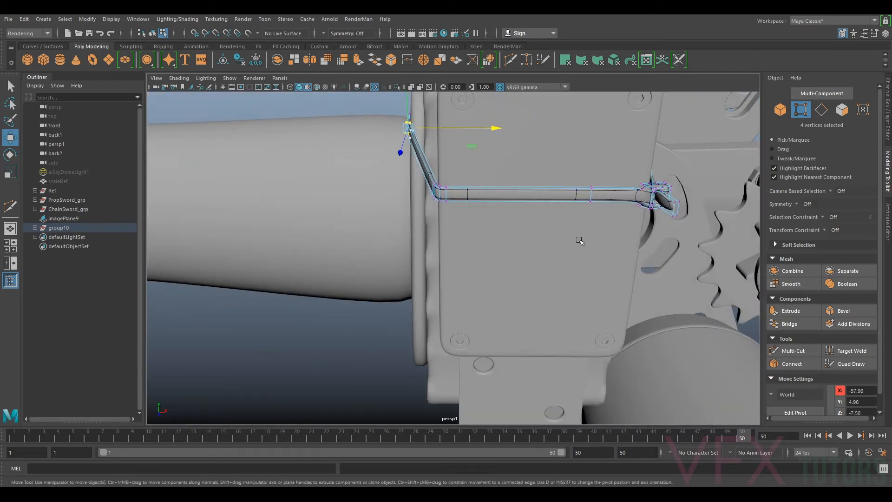
Turn off the cable tie's smooth preview, return to object mode and inspect the unsmoothed strap around the box and wavy body
left_click_drag(581, 241, 542, 237, "alt")
middle_click_drag(542, 237, 549, 289, "alt")
scroll(550, 289, "up", 4)
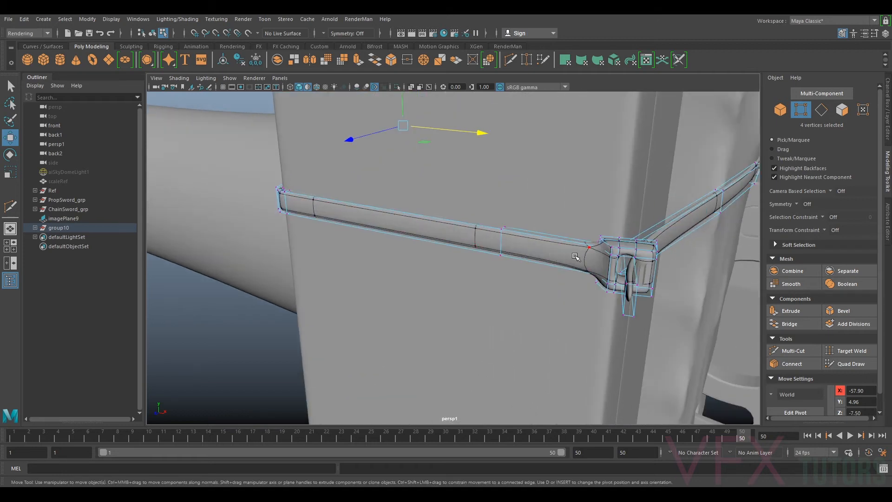
key("1")
mouse_move(582, 257)
left_mouse_down("alt")
mouse_move(601, 271)
mouse_move(582, 266)
left_mouse_up("alt")
scroll(582, 267, "down", 5)
right_click_drag(539, 216, 591, 199)
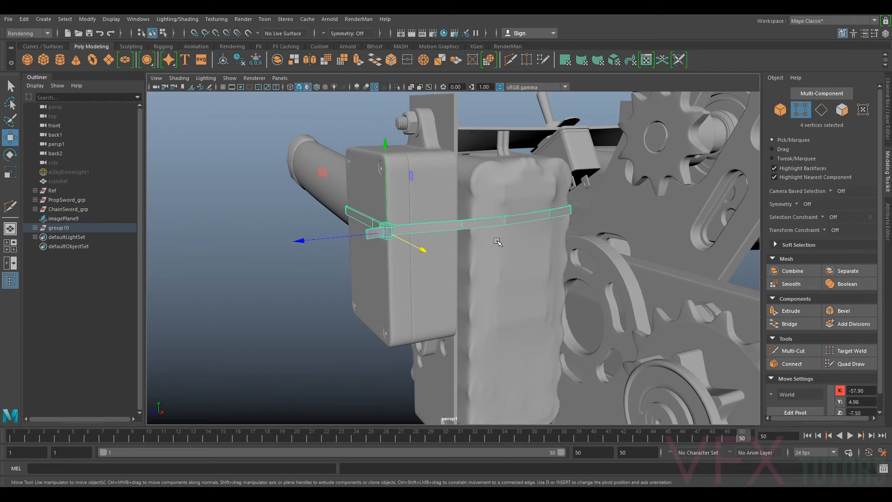
key("f")
scroll(583, 295, "down", 2)
mouse_move(596, 308)
left_mouse_down("alt")
mouse_move(706, 293)
mouse_move(687, 305)
mouse_move(614, 310)
left_mouse_up("alt")
middle_click_drag(613, 310, 572, 283, "alt")
scroll(541, 289, "up", 3)
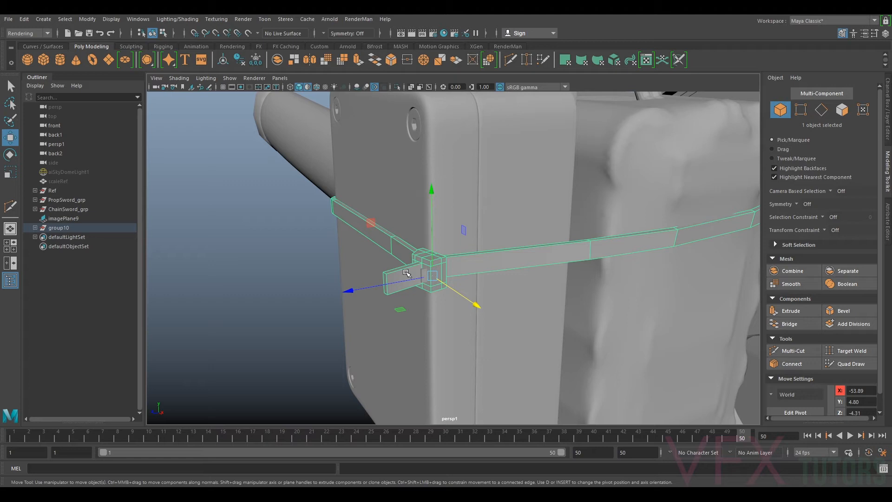
Rotate the small separate block inside the tie head's slot and move it along X to about -54.10
left_click_drag(423, 278, 563, 277, "alt")
left_click(466, 252)
left_click_drag(494, 263, 473, 294)
key("e")
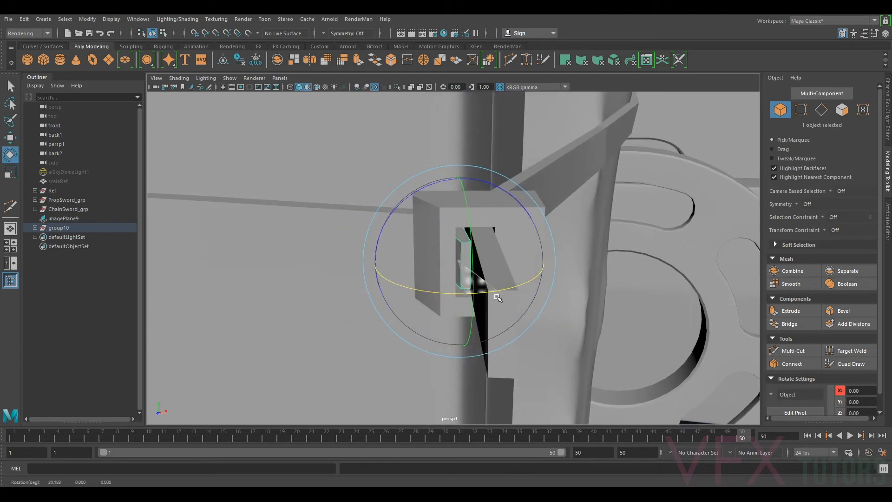
key("w")
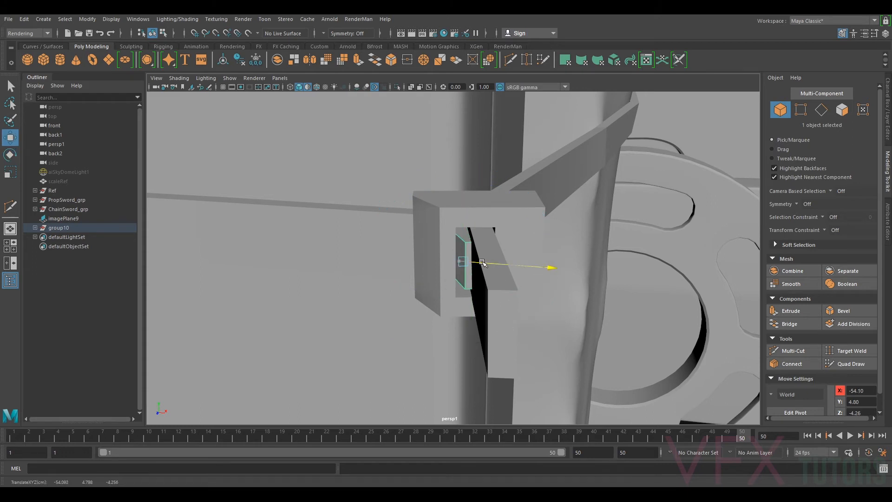
mouse_move(478, 276)
left_mouse_down("alt")
mouse_move(502, 255)
mouse_move(483, 270)
mouse_move(473, 265)
left_mouse_up("alt")
key("e")
left_click_drag(456, 295, 453, 303)
scroll(437, 301, "down", 5)
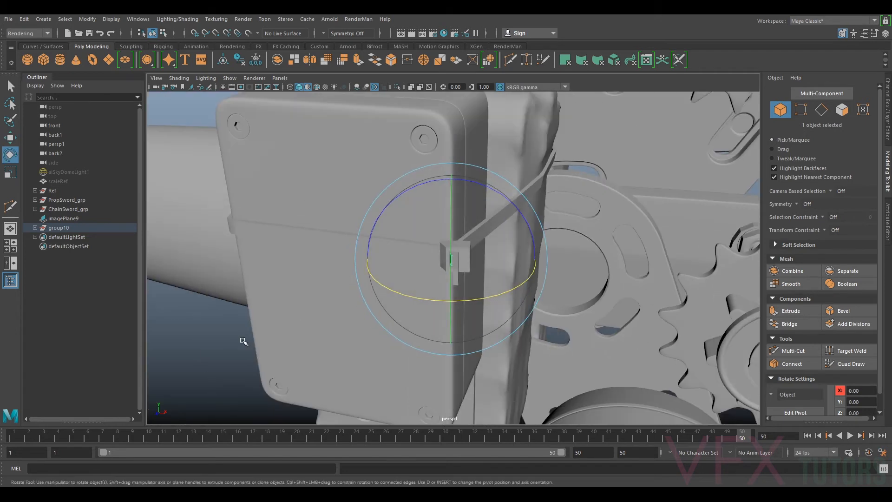
Examine how the cable tie sits on the chainsword, from the whole model back to the tie's head
left_click(220, 354)
left_click_drag(273, 342, 301, 309, "alt")
scroll(446, 283, "down", 5)
left_click_drag(479, 280, 451, 279, "alt")
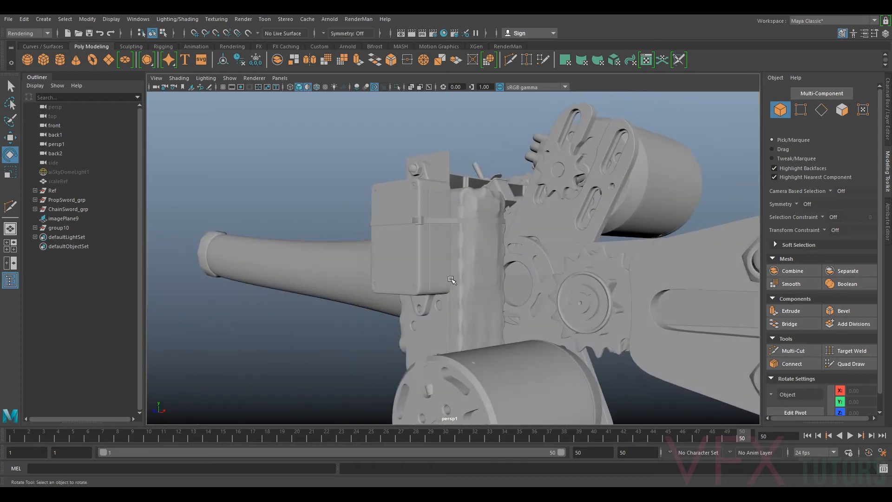
middle_click_drag(451, 279, 500, 278, "alt")
scroll(500, 279, "up", 4)
left_click_drag(500, 279, 422, 265, "alt")
middle_click_drag(422, 265, 498, 318, "alt")
scroll(488, 314, "up", 5)
Shorten and slant the tie's free tail by moving its lower and upper end vertex pairs along Z toward the head
left_click(459, 307)
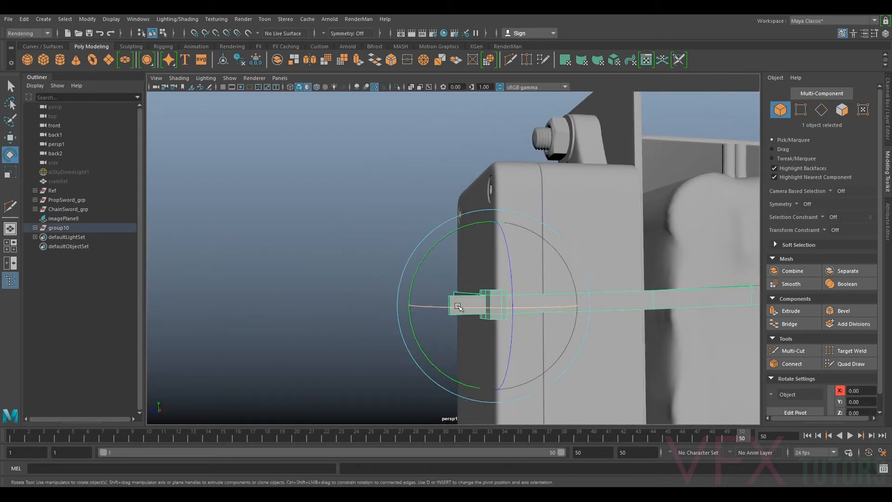
left_click_drag(458, 306, 478, 333, "alt")
middle_click_drag(478, 333, 524, 241, "alt")
scroll(524, 240, "up", 4)
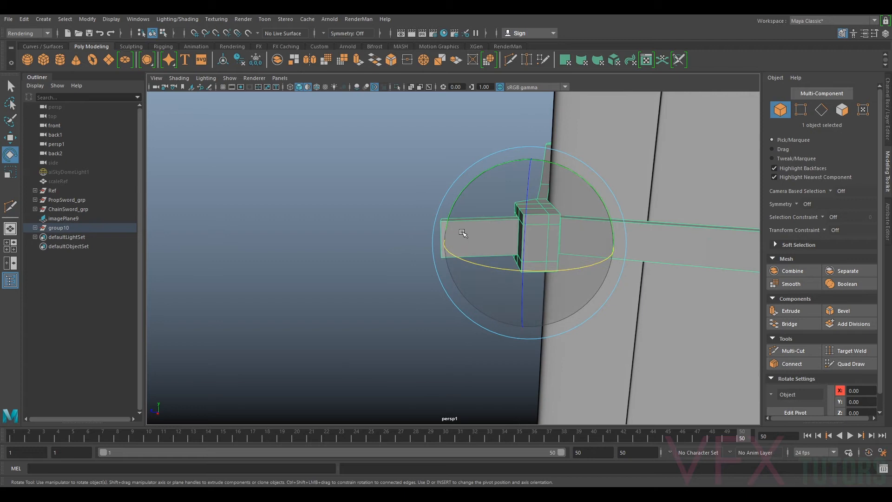
left_click(395, 222)
left_click(455, 230)
right_click_drag(458, 228, 426, 227)
left_click_drag(419, 205, 460, 277)
key("w")
left_click_drag(419, 236, 625, 267)
middle_click_drag(625, 267, 500, 297, "alt")
left_click_drag(481, 321, 418, 310)
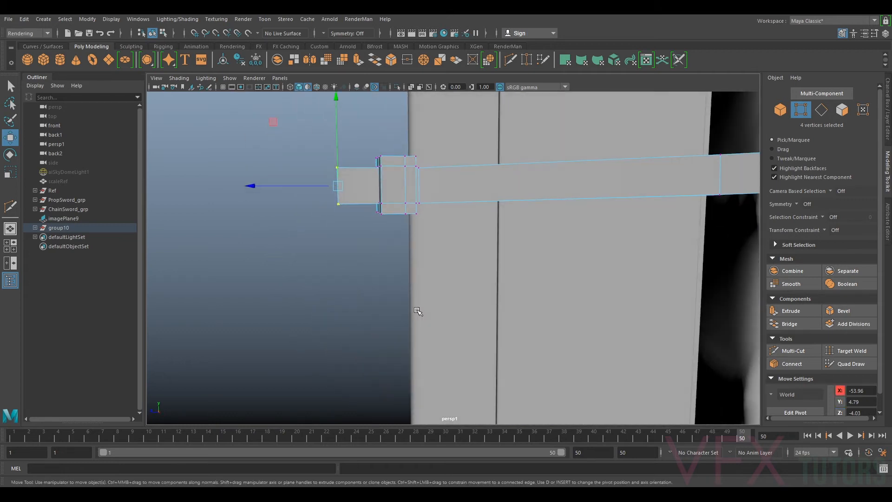
middle_click_drag(418, 310, 465, 355, "alt")
scroll(392, 316, "up", 5)
left_click_drag(294, 262, 317, 264)
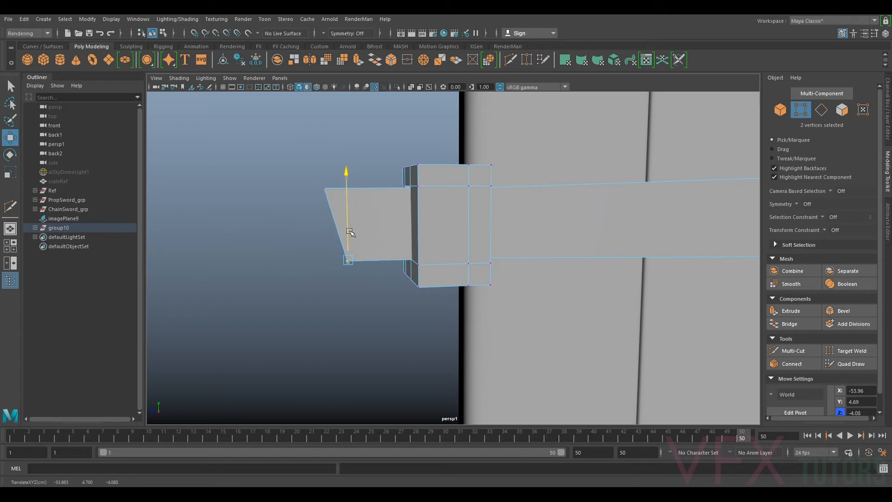
left_click_drag(293, 140, 335, 195)
middle_click_drag(298, 201, 353, 201)
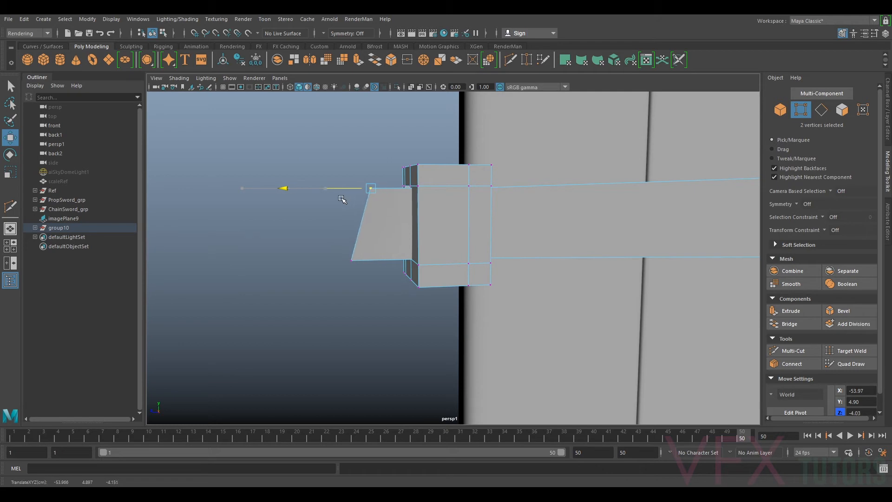
Move the selected edge on the tie's tail along X to about -53.99
left_click_drag(335, 232, 471, 344)
left_click_drag(550, 334, 471, 218)
right_click_drag(471, 218, 497, 231)
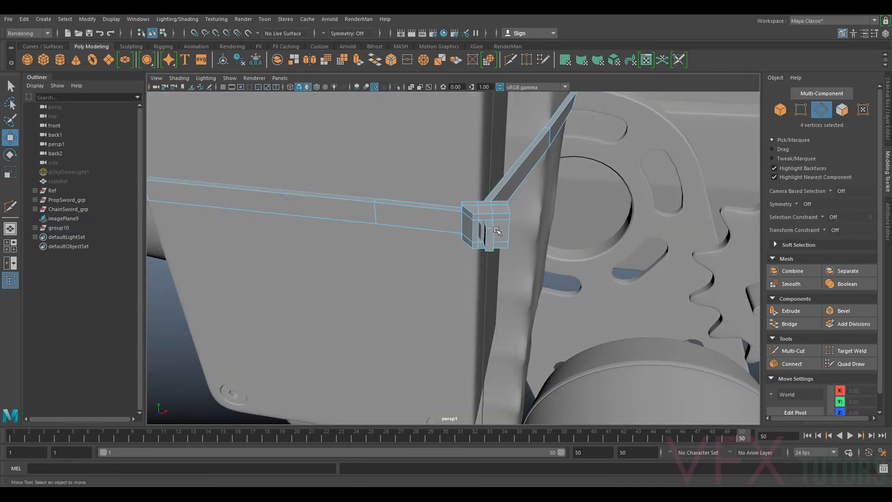
left_click(486, 240)
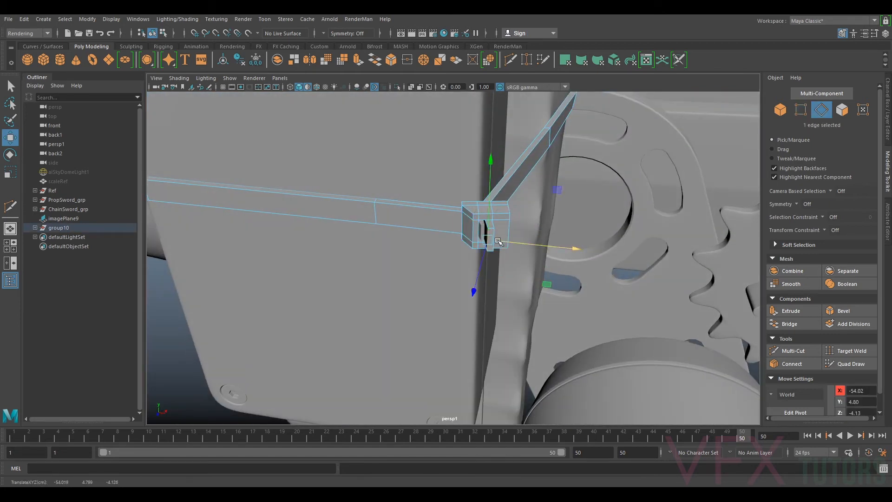
left_click_drag(499, 237, 510, 243)
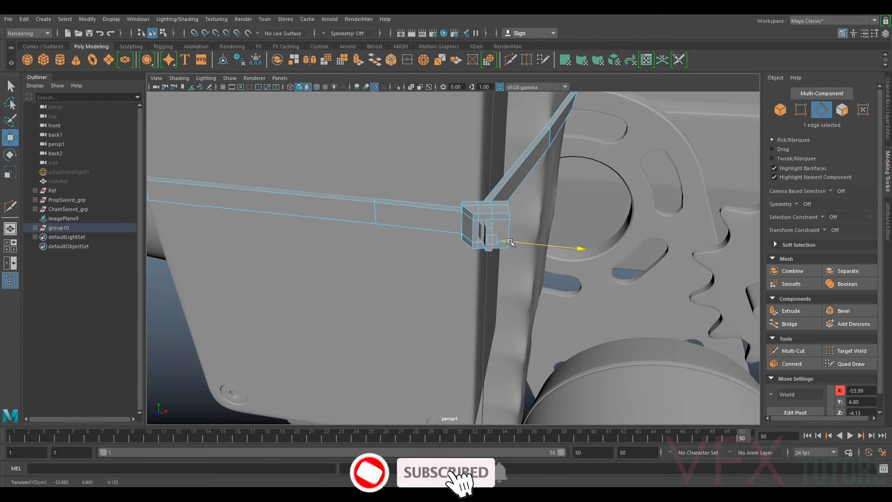
Return to object mode and check the tie's head and tail in smooth preview, switching back to the unsmoothed mesh
right_click_drag(489, 225, 523, 210)
scroll(464, 242, "down", 5)
left_click_drag(357, 299, 487, 213, "alt")
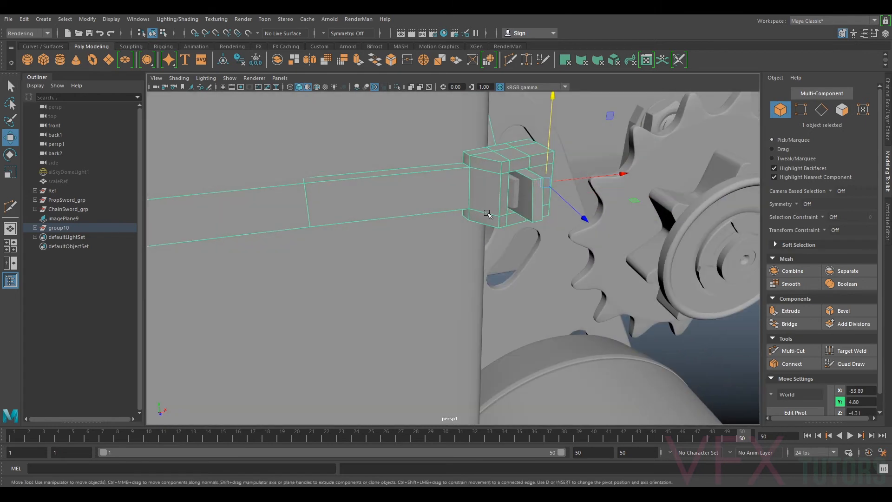
key("3")
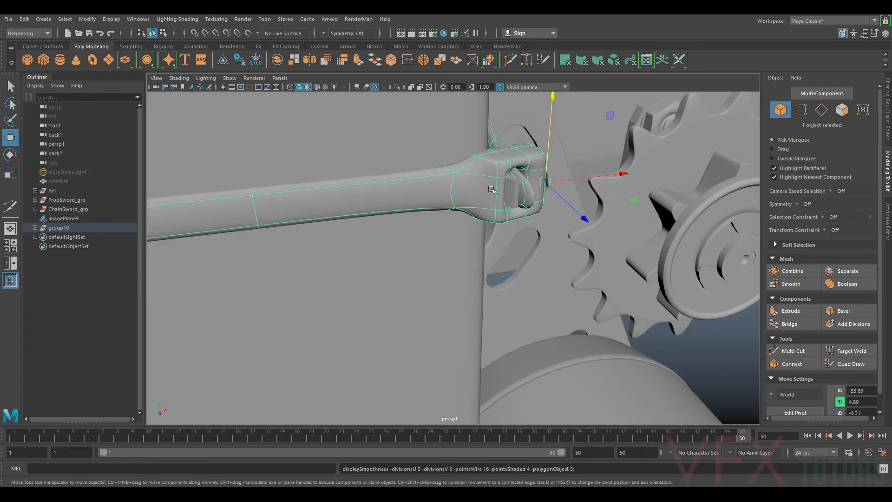
key("1")
Isolate the cable tie in the viewport, hiding the rest of the chainsword
left_click_drag(393, 192, 420, 199, "alt")
right_click_drag(422, 171, 470, 168)
key("ctrl+1")
left_click_drag(524, 211, 453, 264, "alt")
left_click(493, 226)
scroll(498, 235, "down", 5)
scroll(453, 263, "up", 3)
Select the long edge loops running along the cable tie's strap
left_click(470, 242)
right_click_drag(467, 228, 468, 209)
double_click(439, 236)
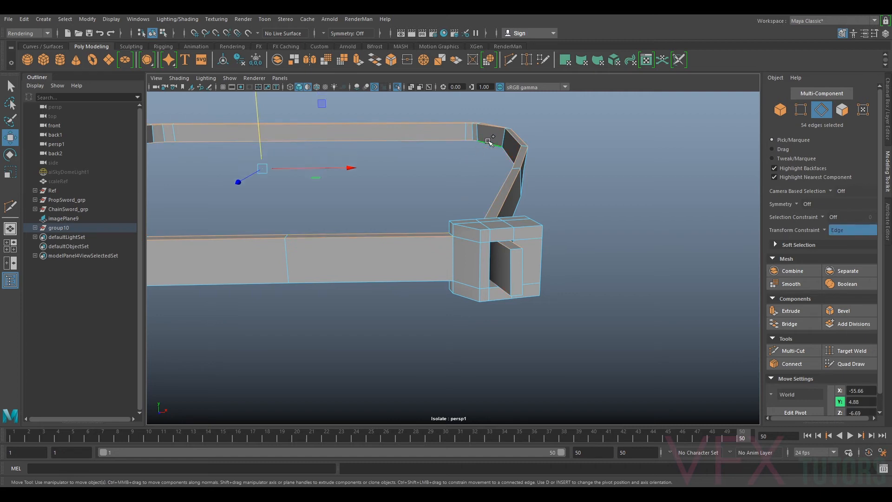
left_click_drag(421, 312, 428, 260, "alt")
double_click(446, 209, "shift")
left_click_drag(492, 214, 469, 278, "alt")
Add the edges where the strap meets the head and the edges of the protruding tail end to the edge selection
left_click(468, 279, "ctrl+shift")
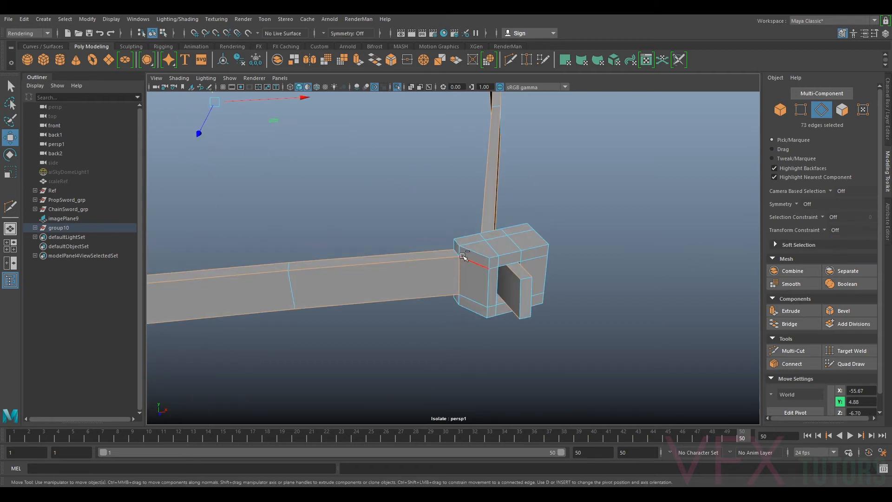
scroll(458, 254, "up", 2)
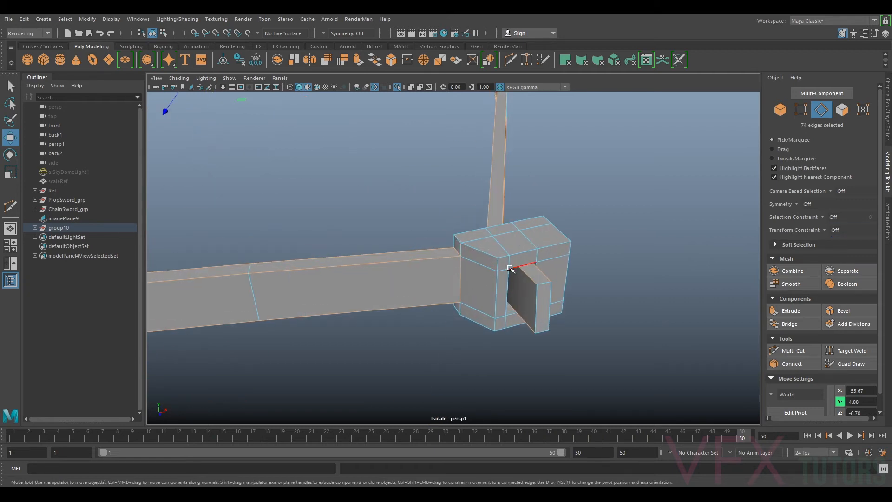
left_click_drag(502, 262, 531, 259, "alt")
left_click(429, 261, "ctrl+shift")
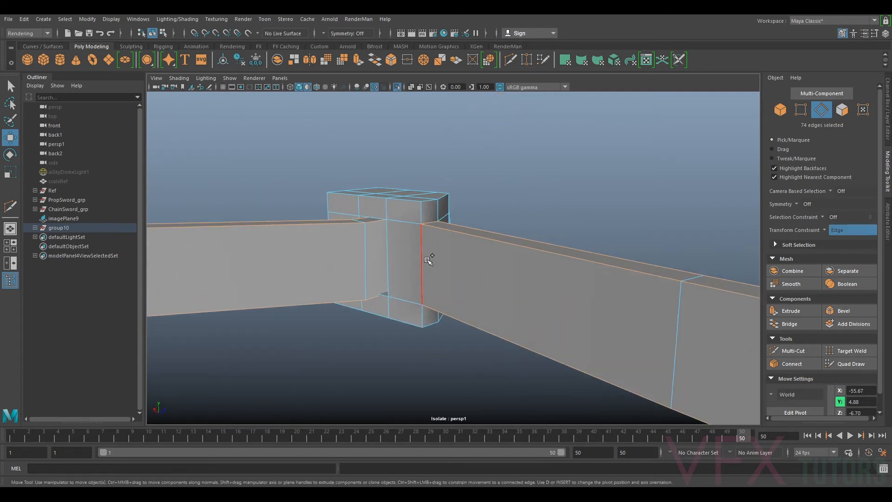
left_click_drag(429, 260, 498, 244, "alt")
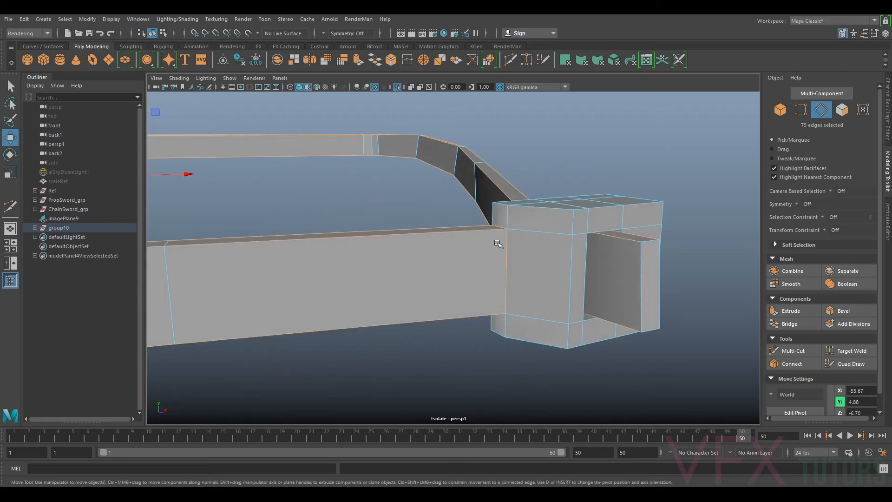
left_click(631, 266, "ctrl+shift")
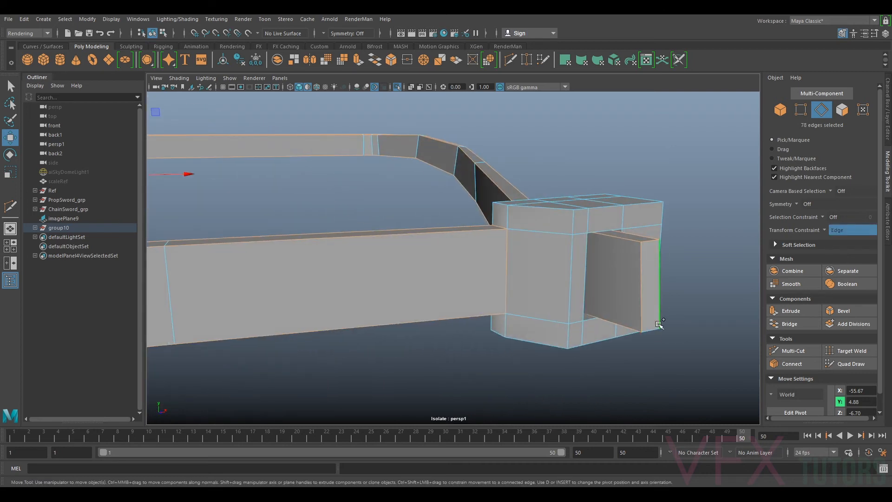
Extend the edge selection with the outer border edges around the top and bottom of the tie's head
left_click_drag(515, 341, 608, 314, "alt")
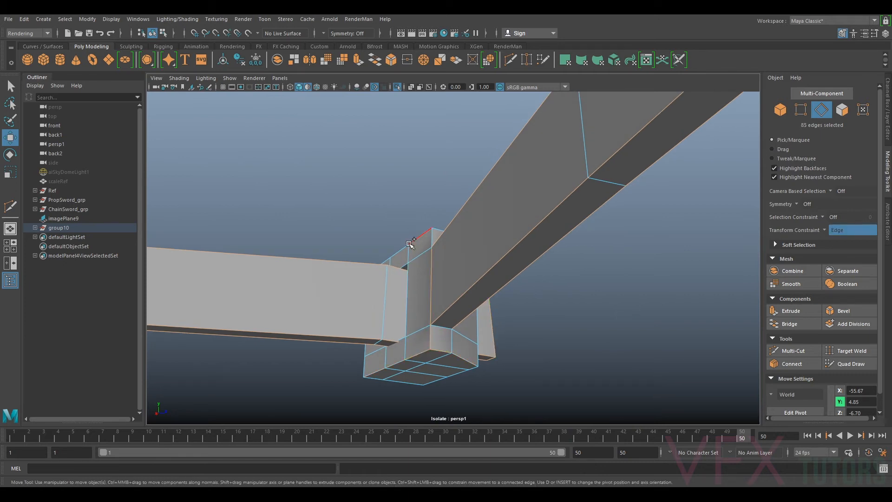
left_click_drag(429, 246, 492, 231, "alt")
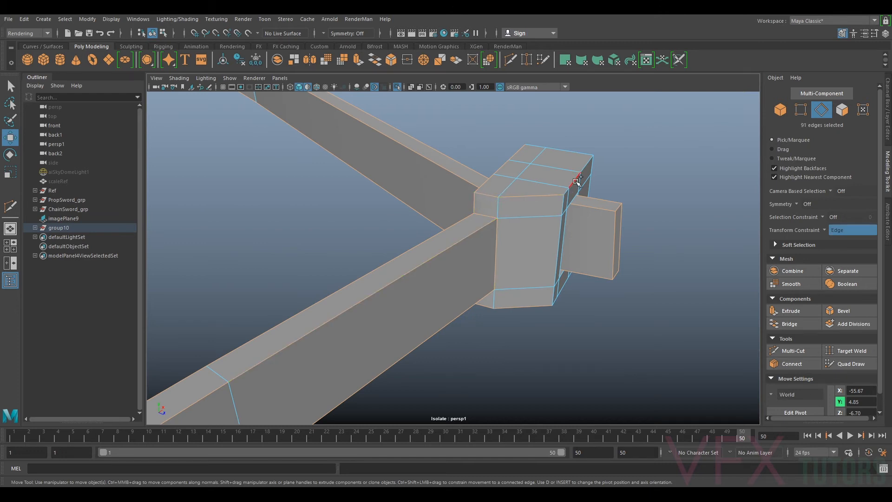
left_click(572, 182, "ctrl+shift")
left_click_drag(633, 172, 510, 207, "alt")
left_click(554, 254, "ctrl+shift")
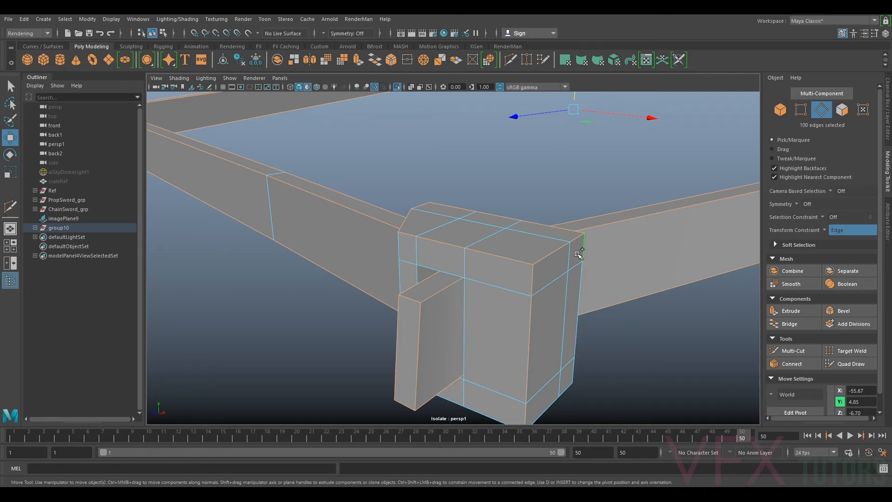
left_click_drag(593, 361, 502, 204, "alt")
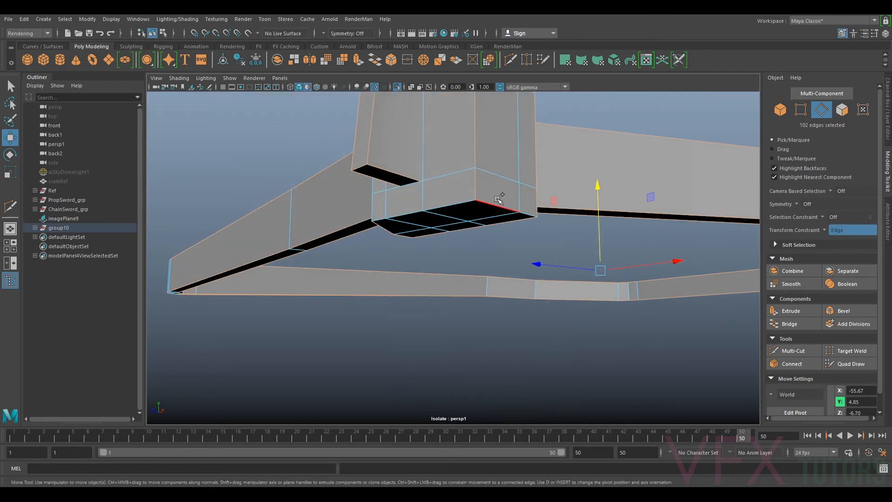
left_click(413, 214, "ctrl+shift")
left_click_drag(428, 249, 490, 261, "alt")
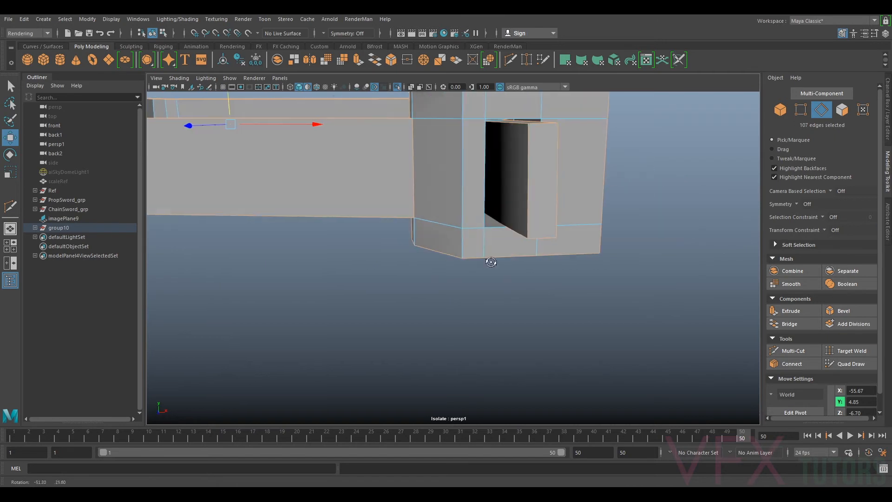
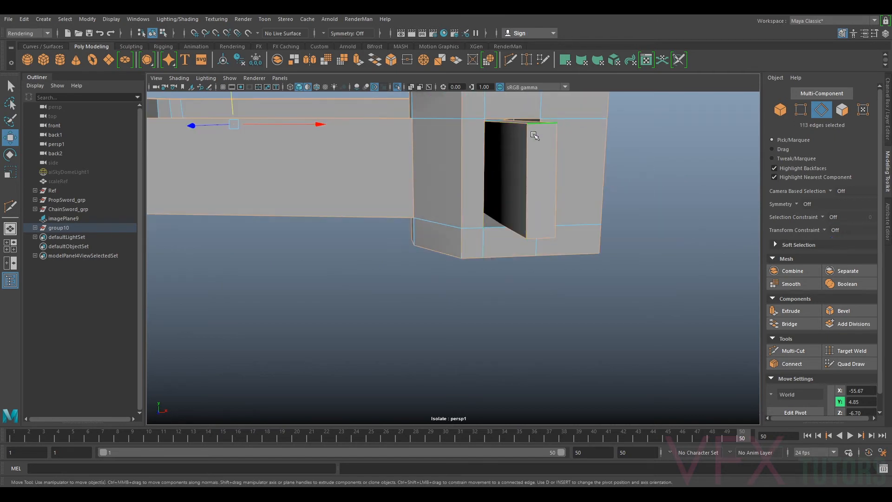
Include the edges around the slot opening, where the tail passes through the head, in the edge selection
left_click_drag(497, 240, 493, 259, "alt")
left_click(442, 257, "ctrl+shift")
scroll(504, 219, "up", 5)
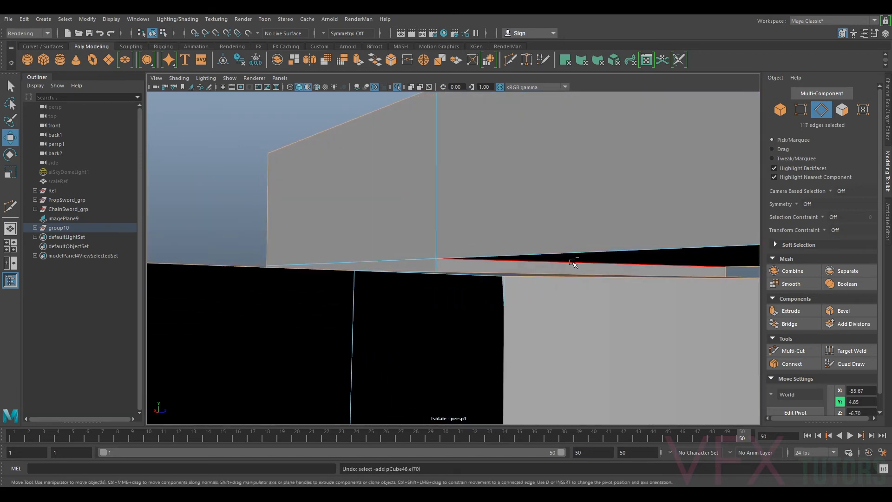
left_click_drag(575, 261, 360, 312, "alt")
scroll(546, 322, "up", 2)
left_click(528, 277, "shift")
scroll(361, 312, "down", 4)
middle_click_drag(360, 312, 501, 306, "alt")
scroll(506, 289, "down", 6)
scroll(525, 239, "up", 6)
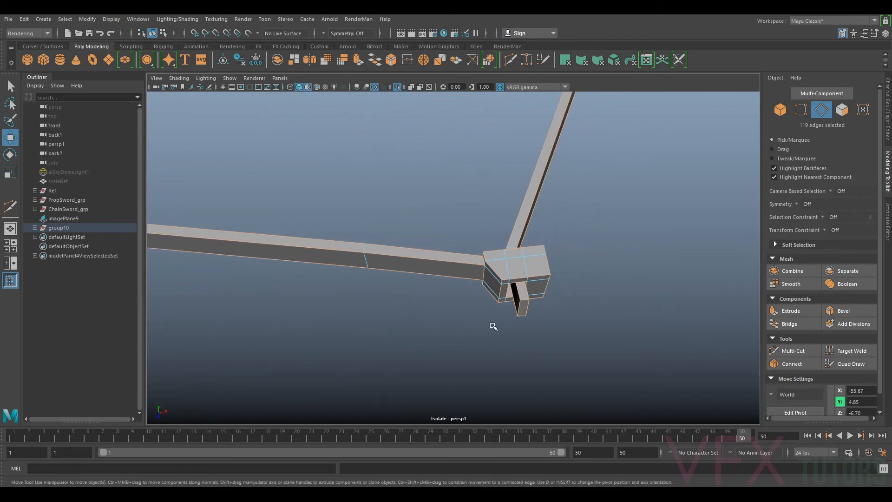
Add the remaining head edges to the selection and bevel the cable tie's edges with 2 segments
left_click_drag(556, 248, 468, 231, "alt")
left_click_drag(493, 187, 496, 231, "alt")
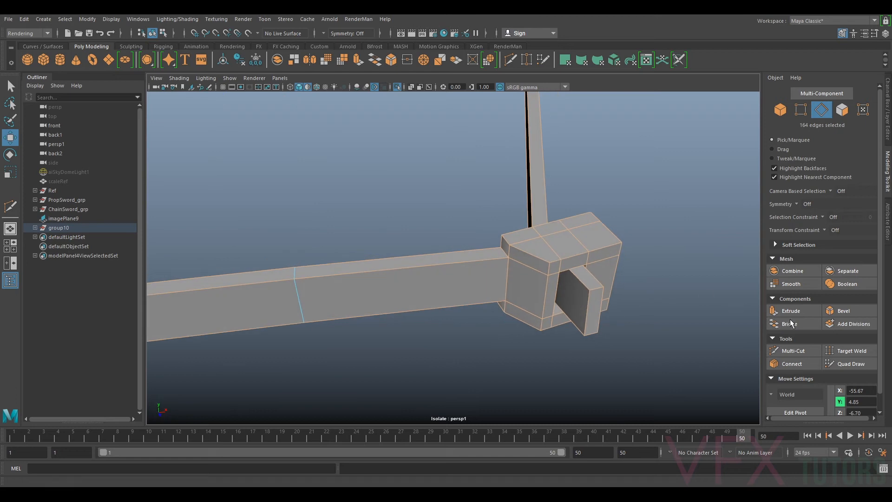
left_click(843, 310)
mouse_move(614, 298)
left_mouse_down("alt")
mouse_move(579, 272)
mouse_move(597, 315)
mouse_move(624, 305)
left_mouse_up("alt")
left_click(688, 308)
middle_click_drag(689, 309, 688, 308)
scroll(557, 282, "down", 3)
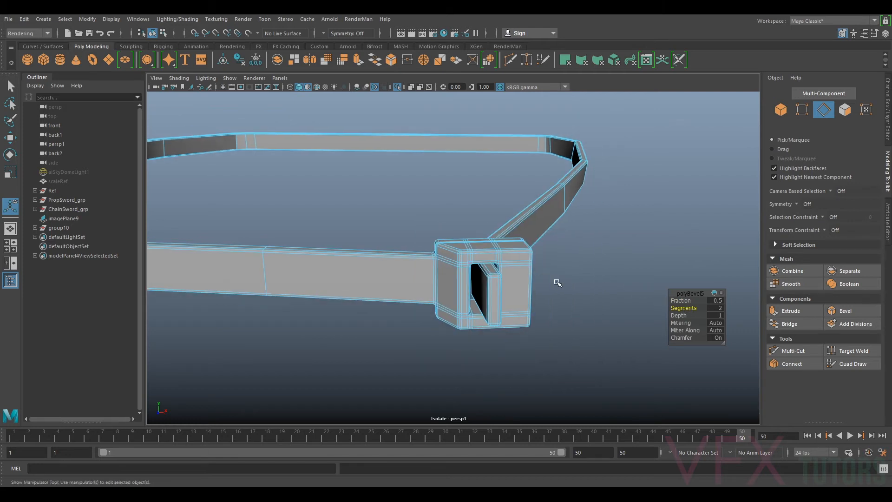
Return to object mode and check the bevelled cable tie's head and strap in smooth preview
left_click_drag(519, 284, 497, 278, "alt")
right_click_drag(490, 237, 537, 216)
scroll(562, 308, "down", 5)
mouse_move(528, 295)
left_mouse_down("alt")
mouse_move(588, 348)
mouse_move(523, 293)
left_mouse_up("alt")
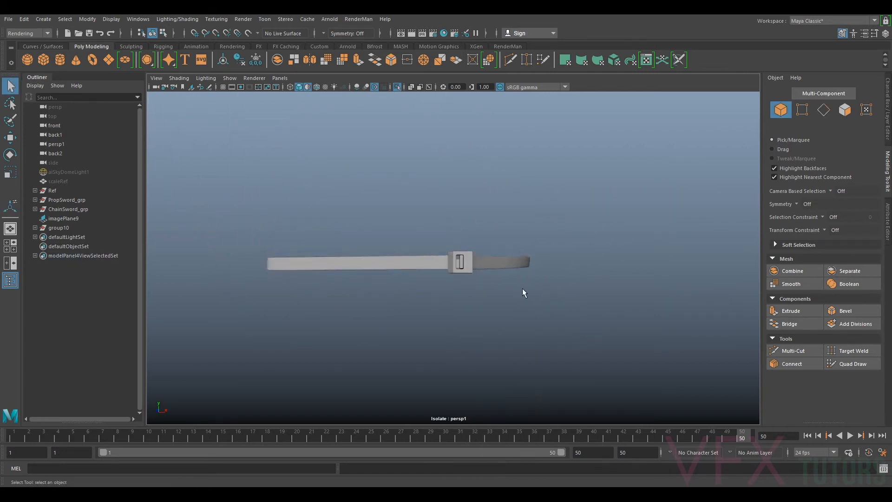
scroll(465, 290, "up", 6)
left_click_drag(461, 289, 502, 284, "alt")
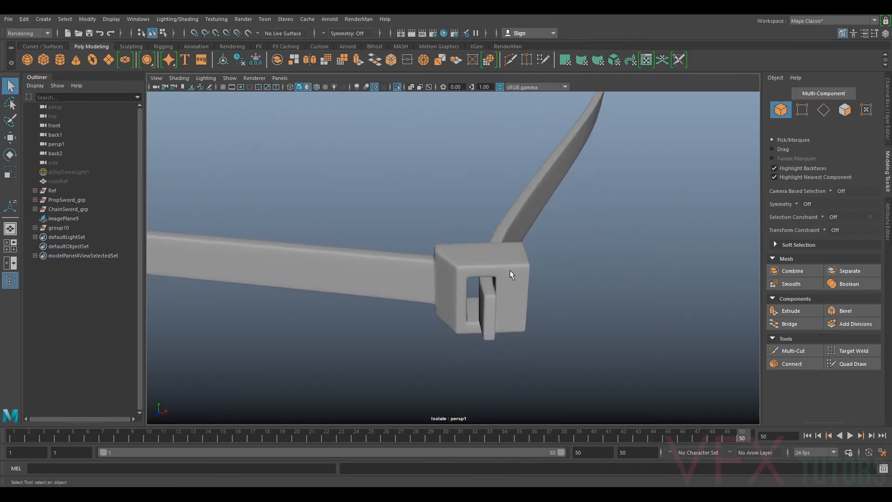
Turn off the isolated view to show the whole chainsword and check how the cable tie fits around the box
left_click(506, 271)
key("ctrl+1")
scroll(559, 289, "down", 9)
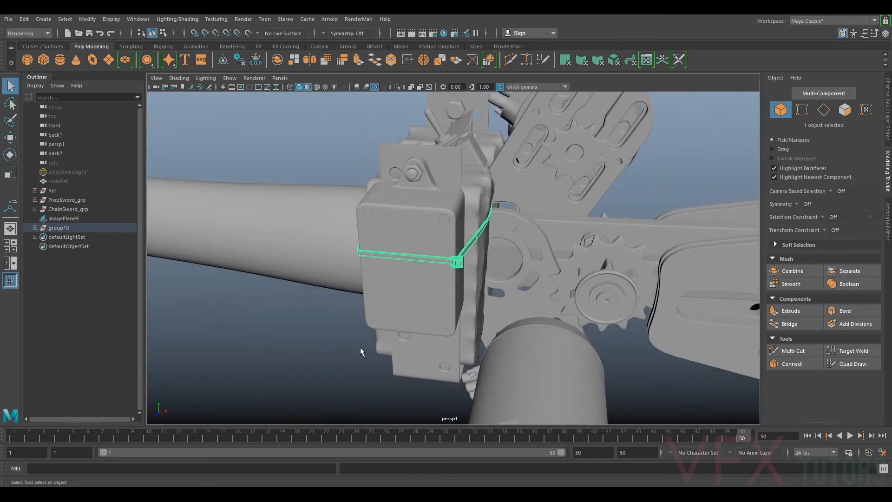
left_click(367, 367)
left_click_drag(367, 373, 453, 341, "alt")
right_click_drag(452, 339, 535, 270, "alt")
left_click_drag(545, 259, 480, 268, "alt")
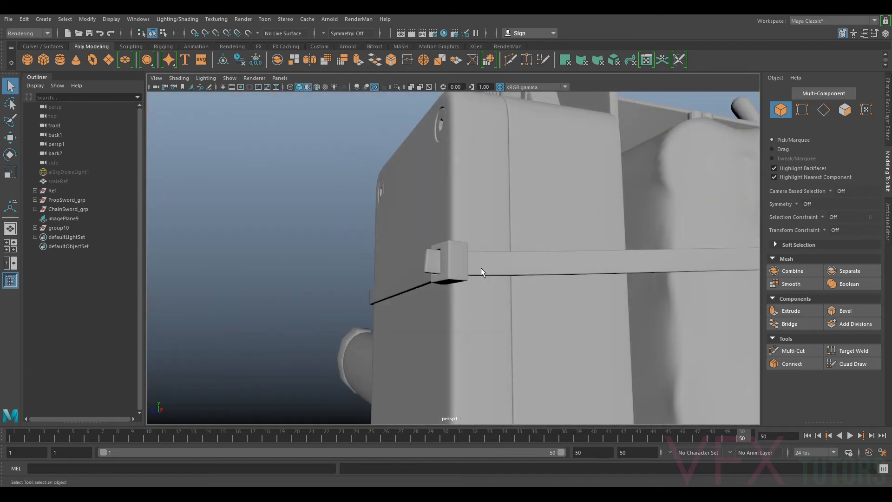
left_click_drag(593, 253, 475, 291, "alt")
Scale the small block inside the head's slot along Y, and adjust its rotation and X position to fit the opening
left_click(475, 290)
scroll(482, 274, "up", 2)
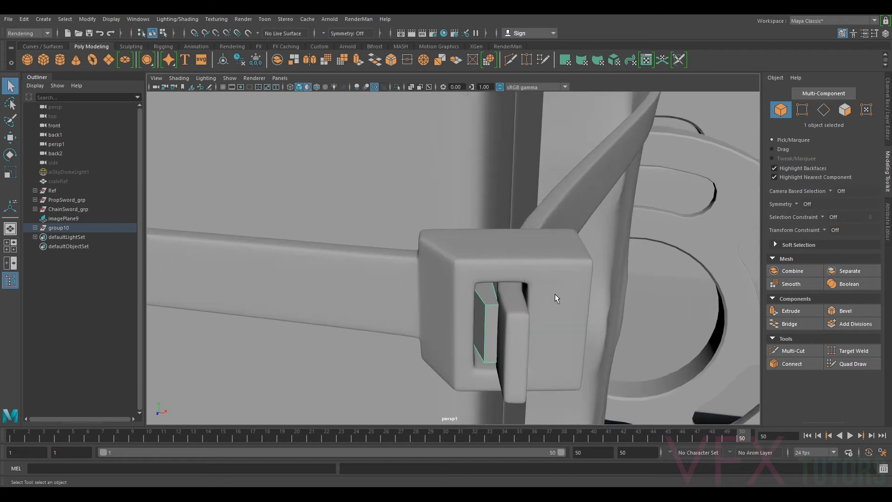
scroll(562, 194, "down", 3)
left_click_drag(600, 189, 460, 278, "alt")
scroll(460, 279, "up", 3)
left_click_drag(545, 264, 494, 289, "alt")
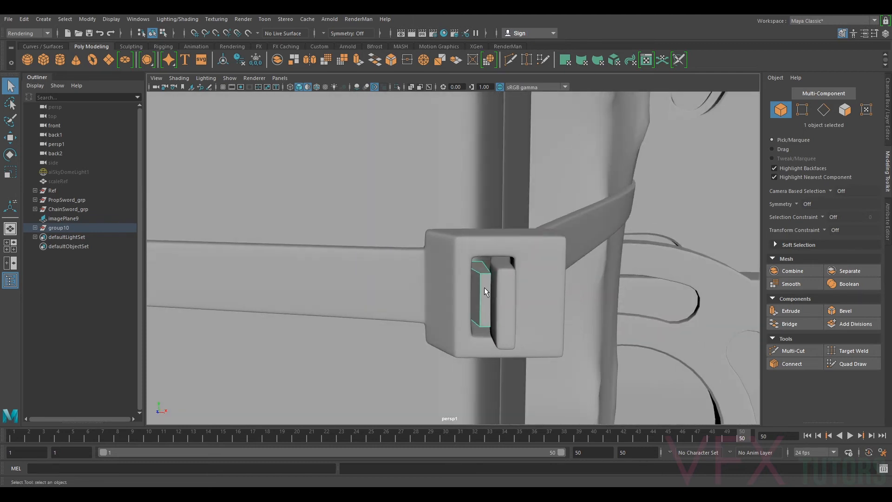
key("r")
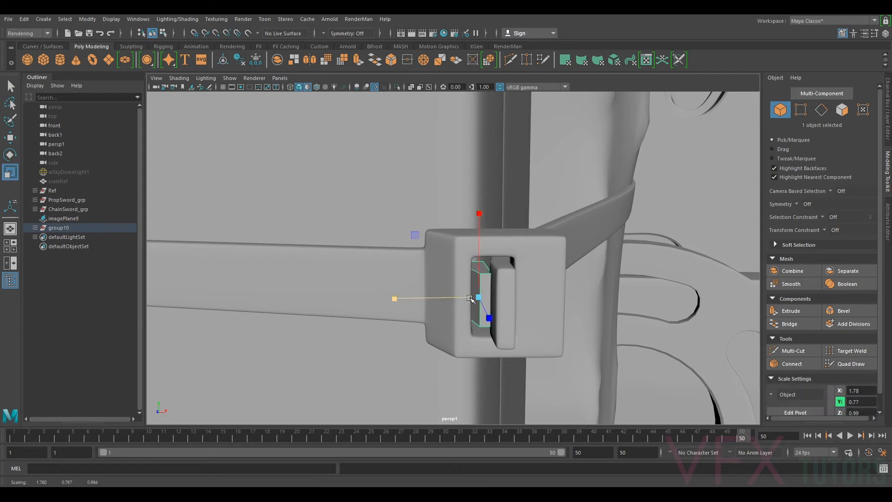
key("e")
left_click_drag(471, 310, 489, 308)
key("r")
key("e")
key("w")
Bevel all 12 edges of the small block with 2 segments and return to object mode
left_click(821, 110)
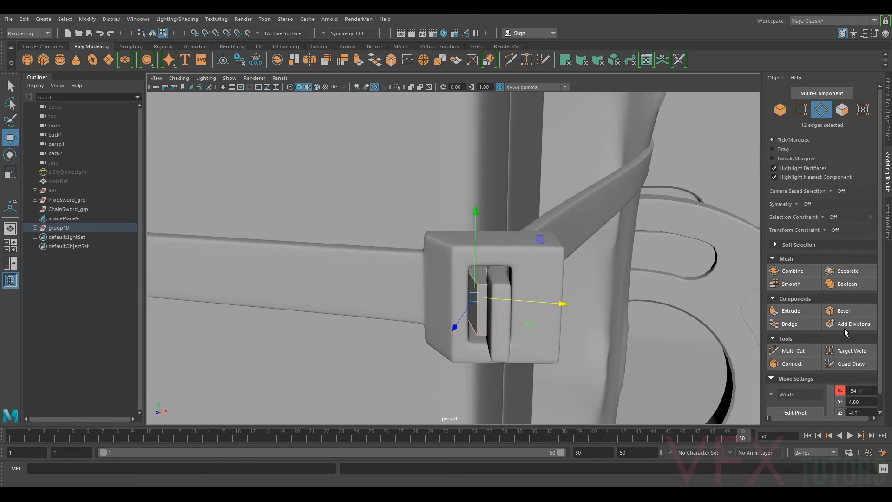
left_click(843, 311)
left_click_drag(696, 308, 698, 312)
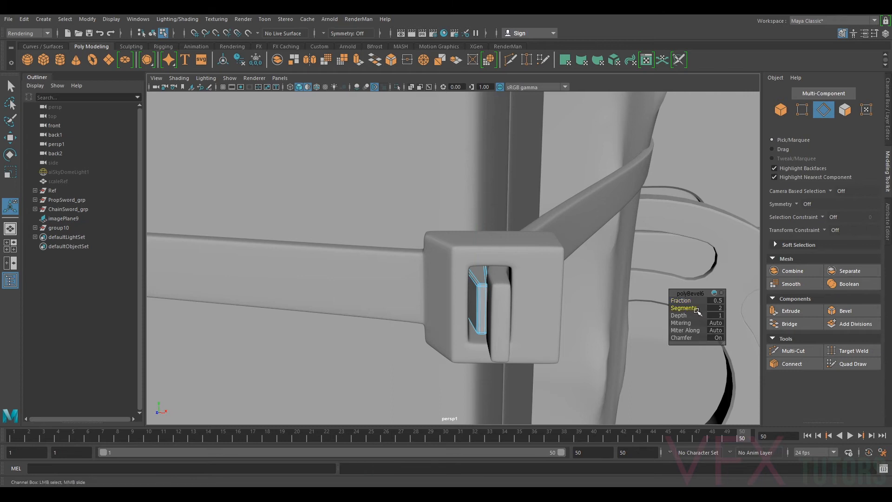
right_click_drag(485, 291, 506, 288)
right_click_drag(537, 217, 536, 214)
scroll(525, 220, "down", 4)
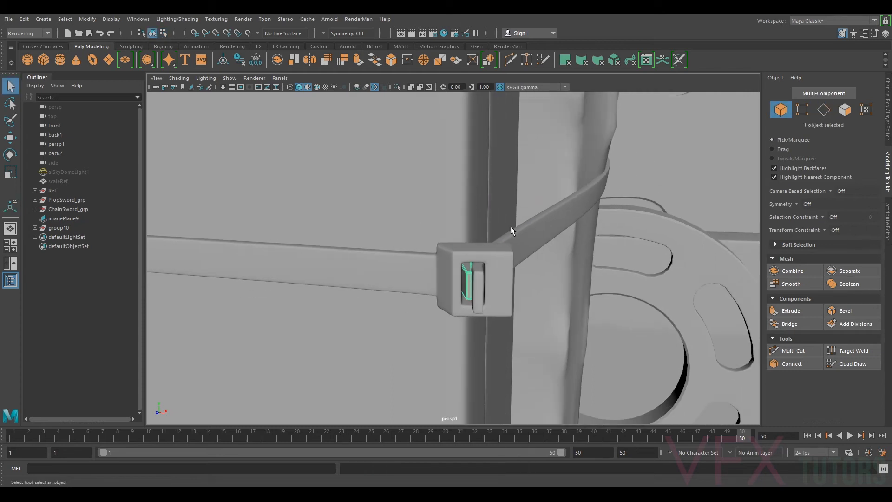
Duplicate the cable tie group group10 and move the copy down to about Y -0.70, near the hand guard's lower opening
left_click(495, 270)
scroll(481, 269, "down", 8)
left_click(300, 145)
left_click_drag(300, 145, 477, 210, "alt")
left_click_drag(477, 270, 566, 227, "alt")
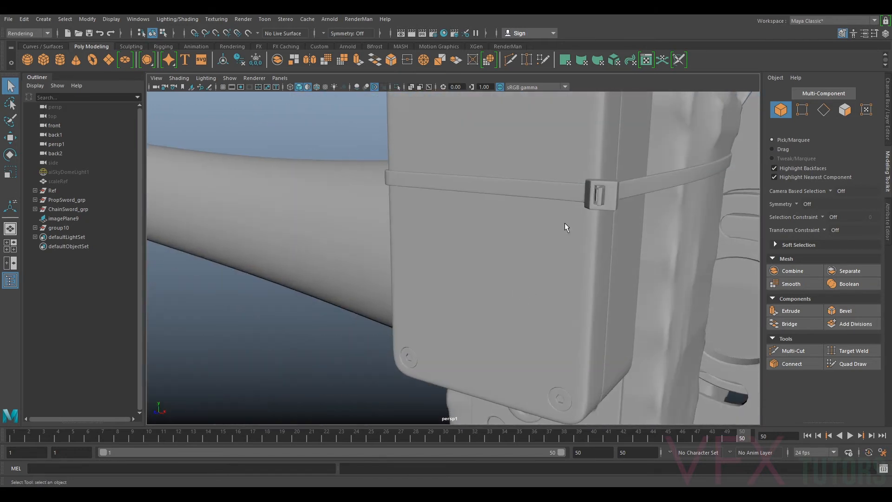
left_click(606, 194)
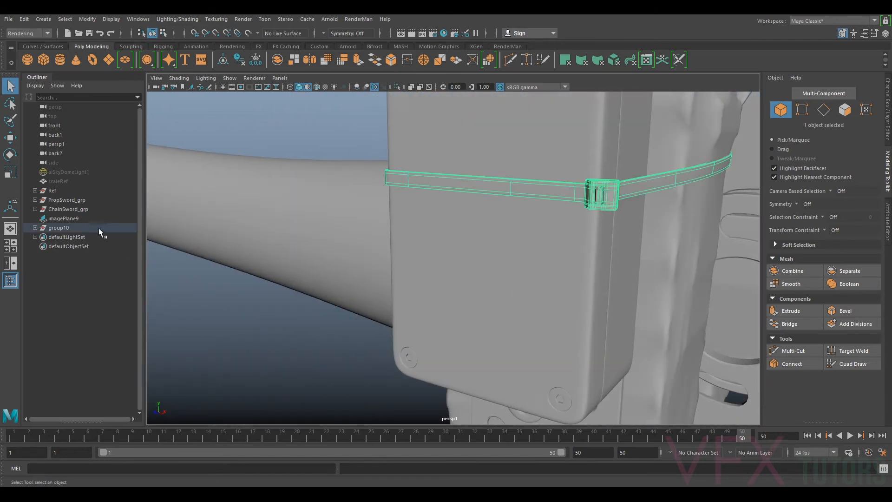
left_click(55, 227)
scroll(409, 258, "down", 5)
left_click_drag(409, 258, 527, 275, "alt")
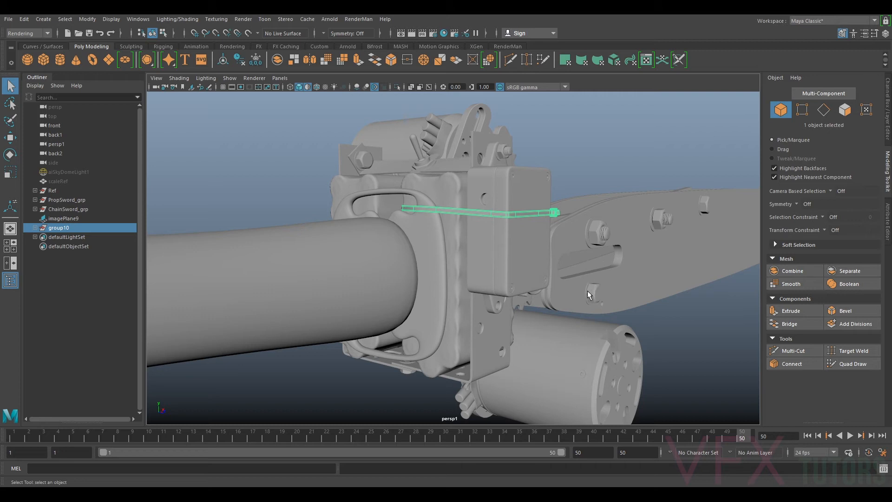
key("w")
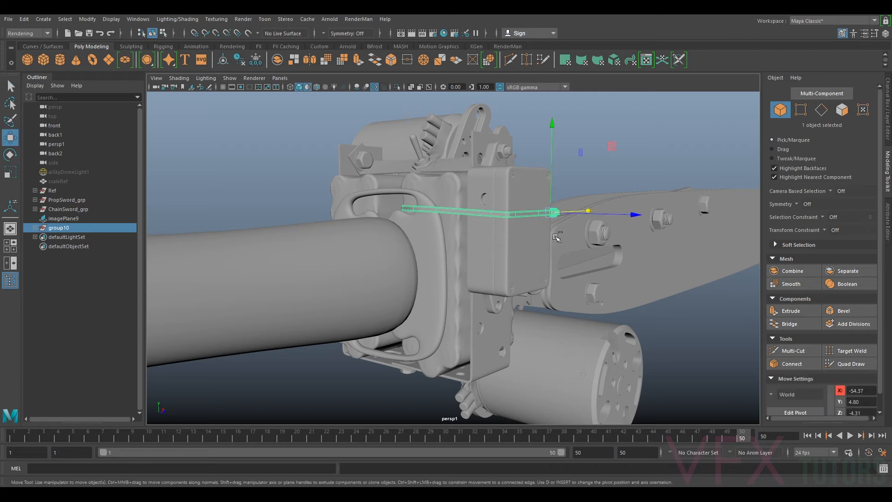
key("ctrl+d")
left_click_drag(551, 185, 550, 361)
Raise the copied cable tie to about Y -0.45 and adjust its position along Z against the lower bracket
scroll(550, 360, "up", 3)
middle_click_drag(549, 361, 538, 287, "alt")
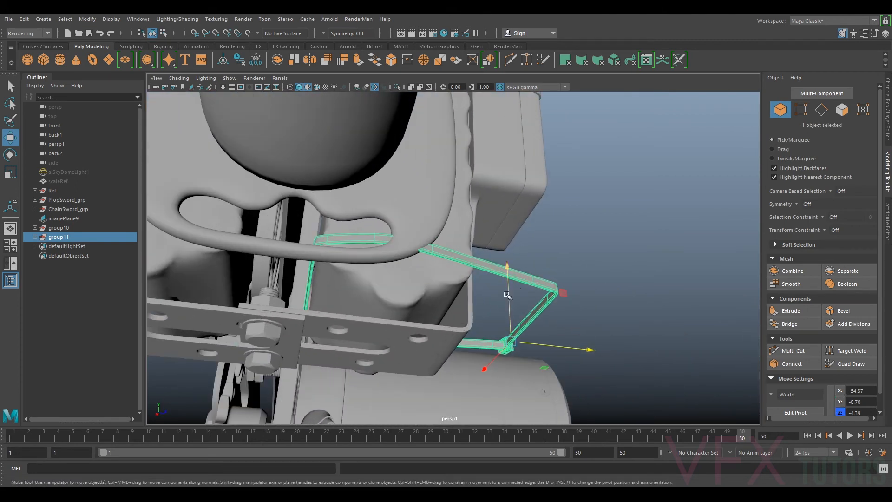
left_click_drag(507, 296, 507, 288)
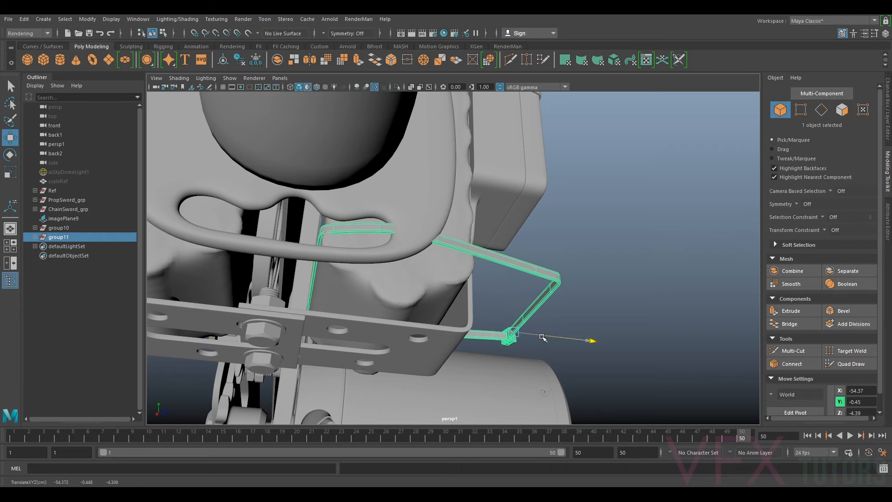
left_click_drag(542, 337, 625, 243)
middle_click_drag(625, 243, 553, 218, "alt")
right_click_drag(553, 218, 649, 301, "alt")
left_click(649, 301)
left_click_drag(558, 288, 460, 253, "alt")
left_click_drag(447, 206, 414, 217, "alt")
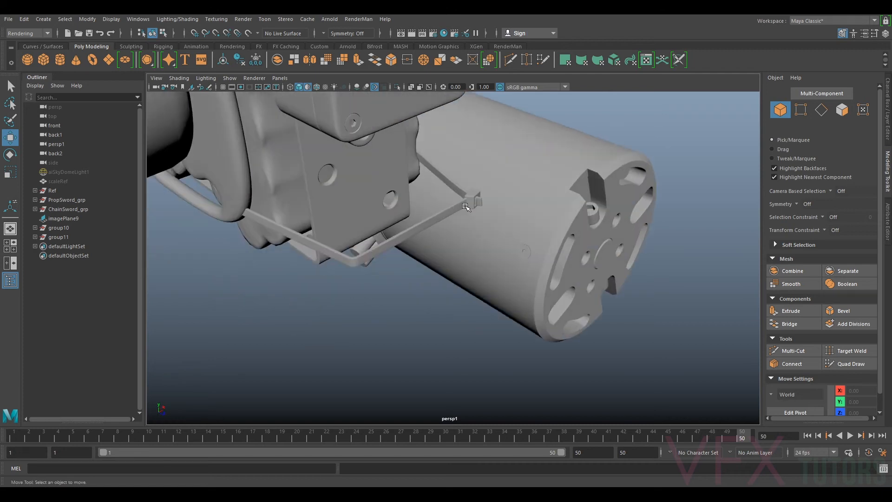
Combine the copied cable tie's strap-and-head mesh with the small block in the head's slot into one mesh
left_click(465, 206)
right_click_drag(466, 206, 479, 213, "alt")
left_click_drag(478, 213, 477, 179, "alt")
middle_click_drag(477, 180, 437, 228, "alt")
right_click_drag(437, 228, 528, 223, "alt")
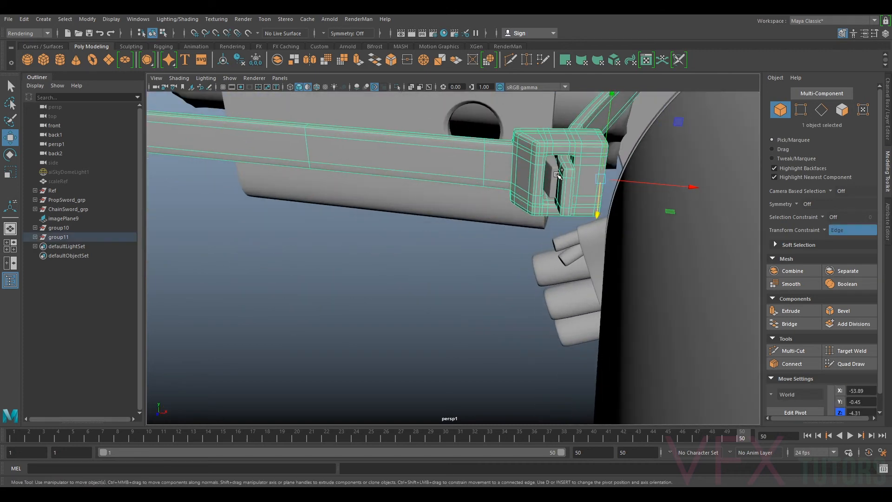
left_click(558, 174, "shift")
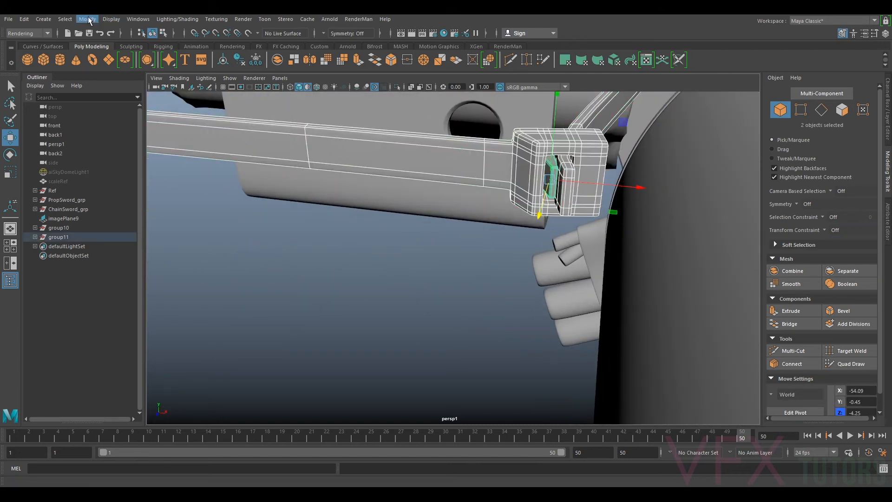
left_click(30, 34)
left_click(30, 37)
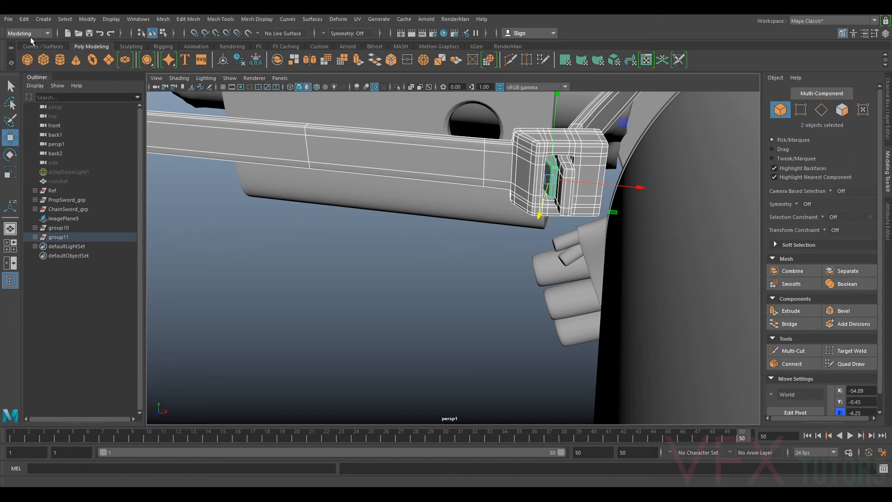
left_click(160, 20)
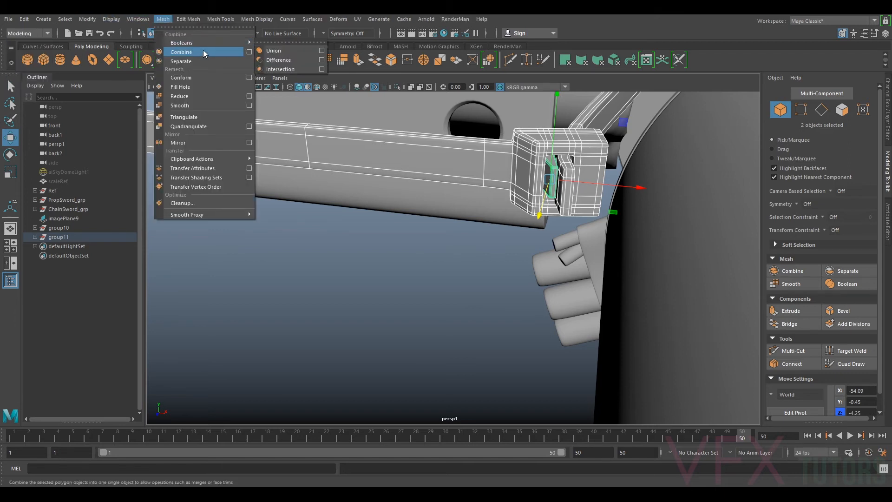
left_click(195, 52)
left_click_drag(437, 233, 499, 216, "alt")
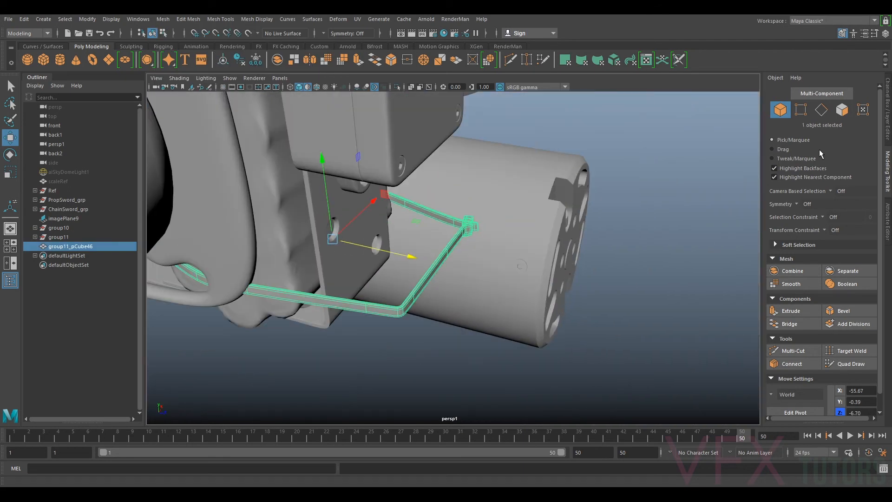
Delete the edge loop crossing the middle of the copied tie's long strap section behind the head
left_click(800, 110)
left_click_drag(483, 246, 522, 242, "alt")
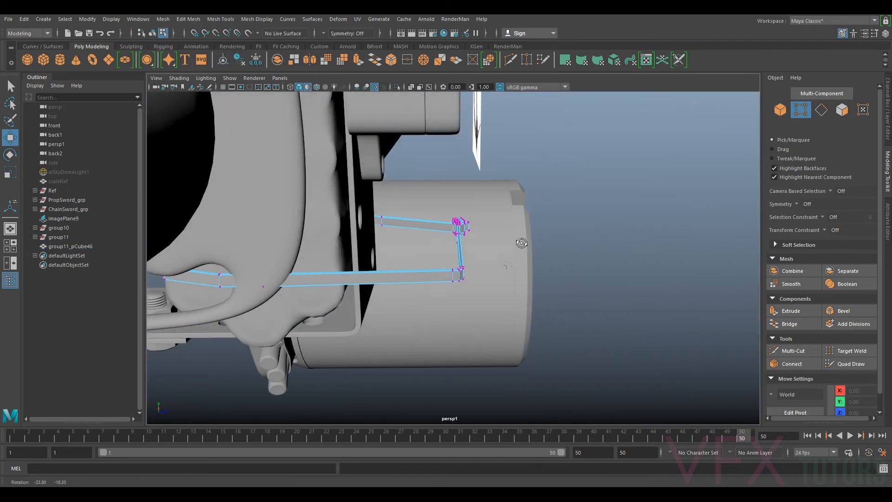
left_click_drag(531, 199, 484, 242, "alt")
right_click_drag(481, 229, 483, 202)
scroll(484, 226, "up", 5)
double_click(497, 204)
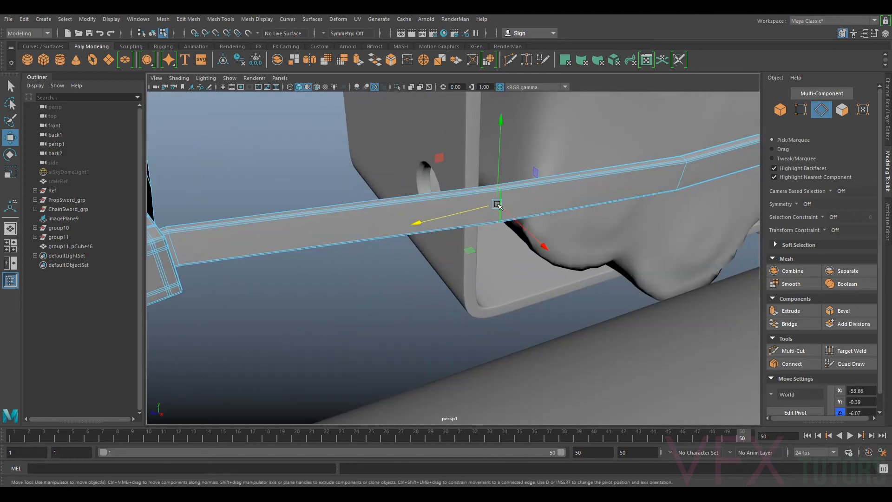
key("ctrl+Delete")
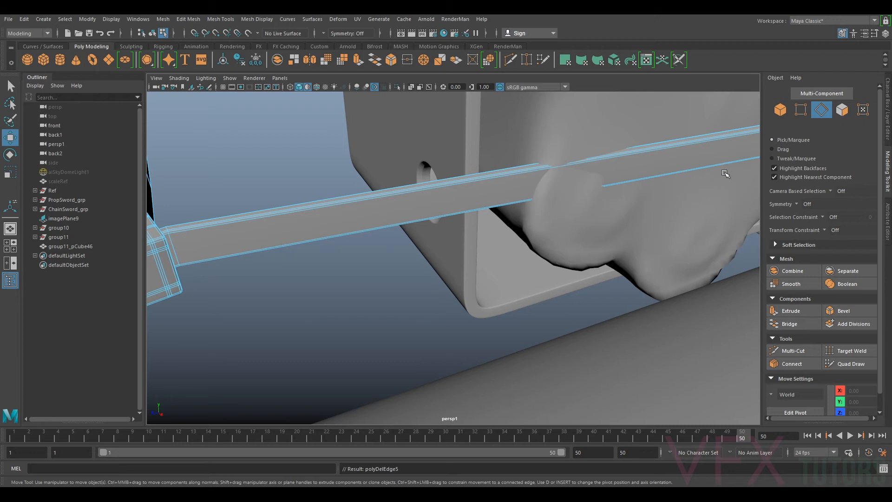
Move the vertices of the tie's head and outer corner along Z to about -6.10, closer to the bracket
scroll(697, 188, "down", 5)
left_click_drag(488, 215, 640, 168, "alt")
key("F9")
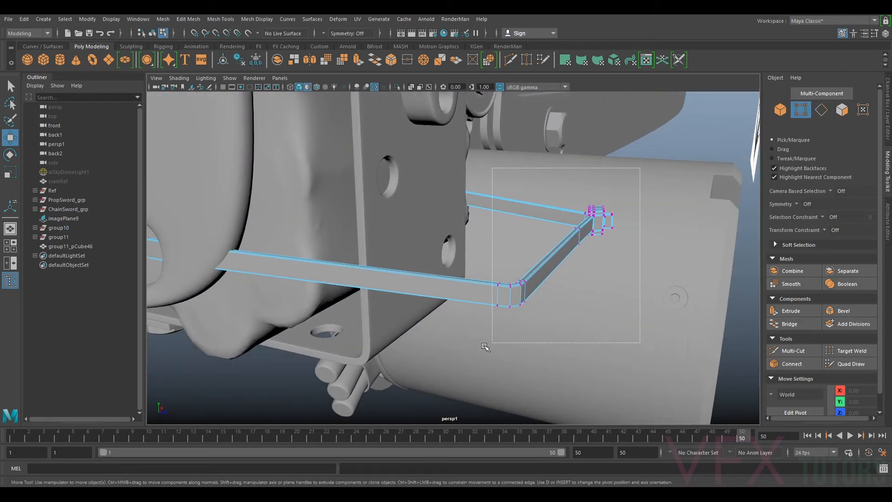
left_click_drag(484, 345, 483, 345)
left_click_drag(604, 253, 408, 235)
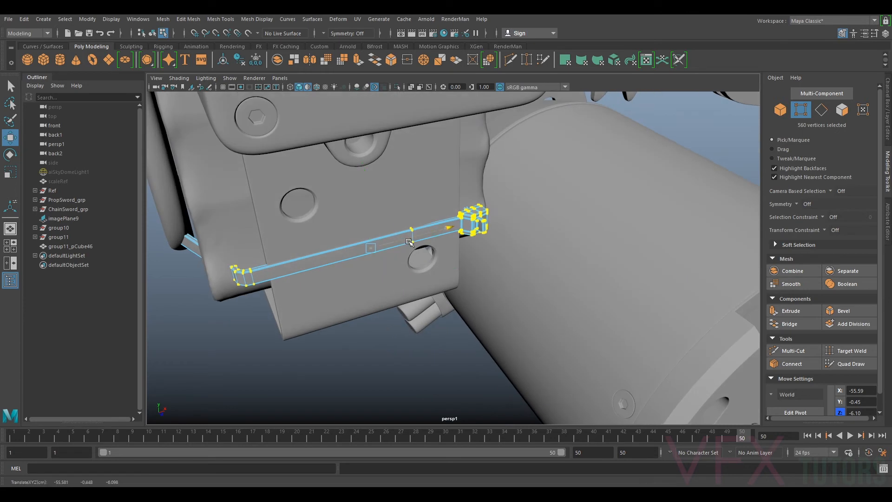
Move the 500 head vertices to about Z -6.16 against the bracket corner and check the shape in smooth preview
left_click_drag(433, 242, 426, 109, "alt")
left_click_drag(425, 189, 481, 202, "alt")
left_click_drag(622, 129, 439, 402, "alt")
left_click_drag(499, 281, 425, 357)
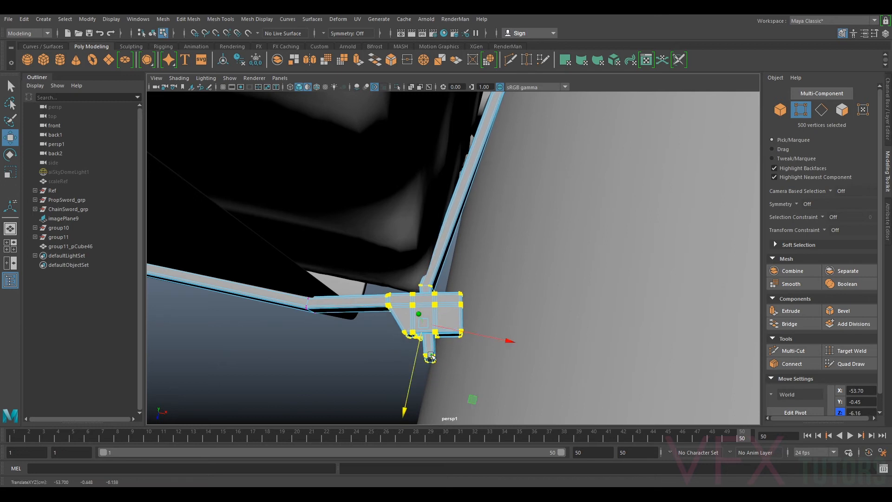
key("3")
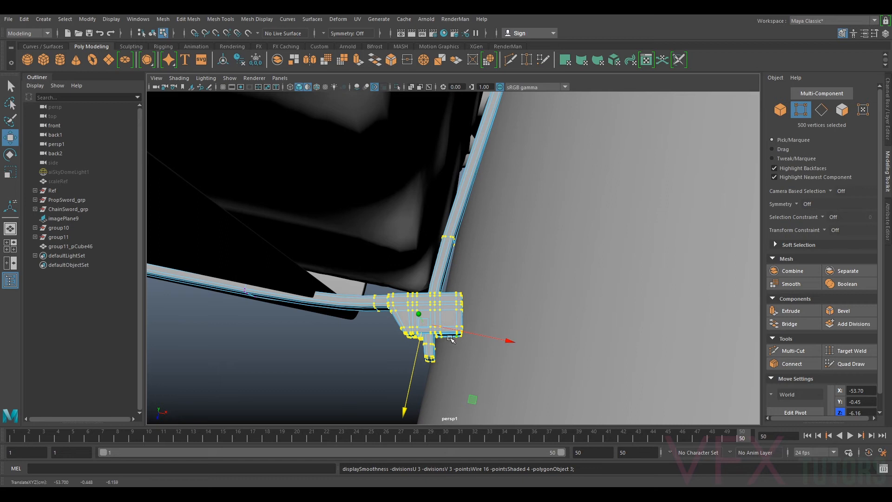
key("1")
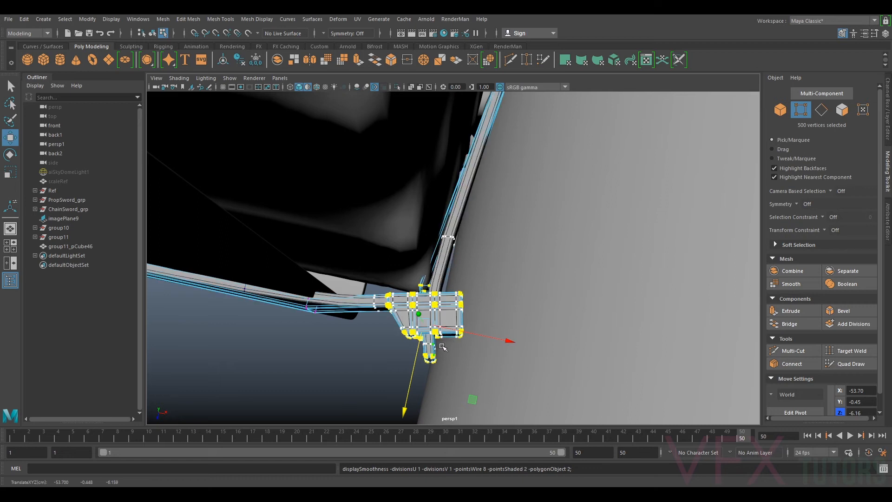
key("3")
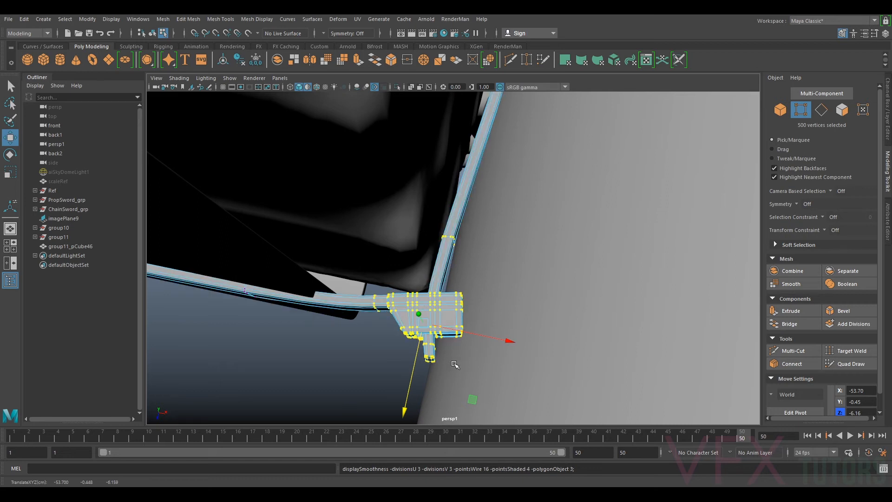
key("1")
Rotate the head's vertices slightly about Y so the head follows the strap's bend
key("e")
left_click_drag(471, 391, 494, 393)
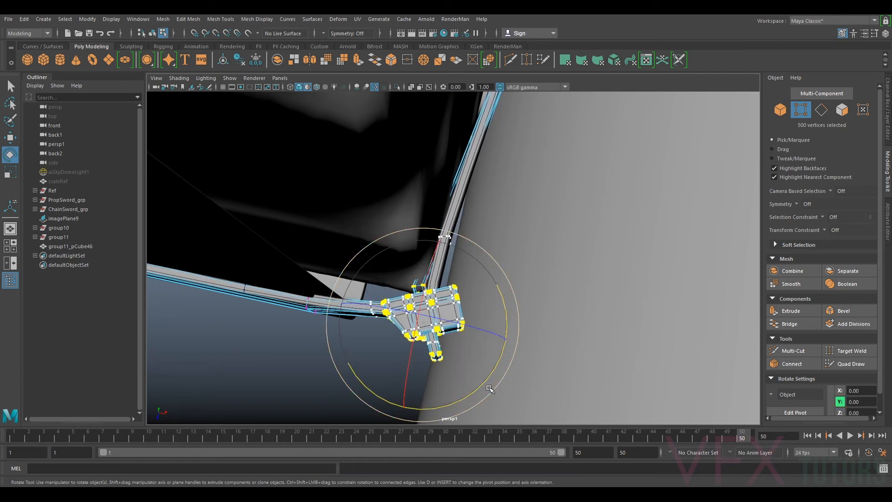
key("w")
left_click(458, 330)
Adjust the strap's vertices along the grip side, placing the 12-vertex loop near Z -8.34 at about X -53.67
left_click_drag(258, 340, 304, 330)
scroll(419, 282, "down", 5)
left_click_drag(418, 281, 372, 316, "alt")
scroll(382, 315, "up", 5)
left_click_drag(402, 230, 510, 278, "alt")
left_click_drag(348, 226, 433, 209, "alt")
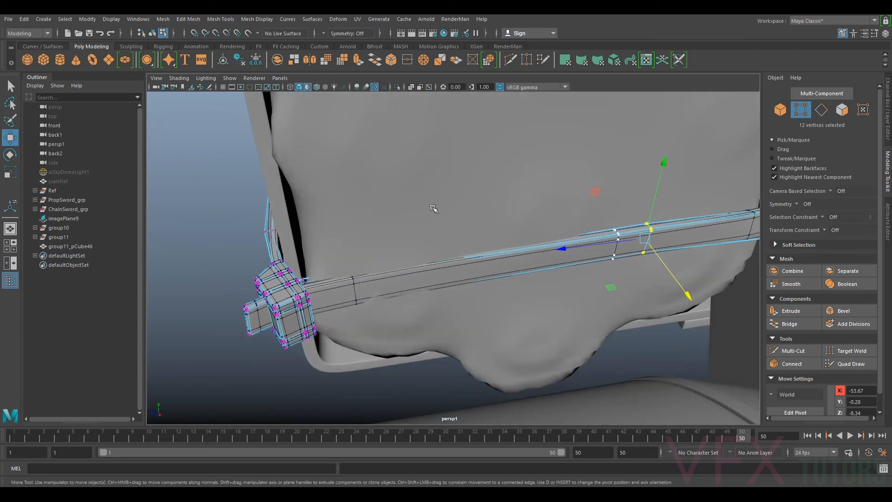
Insert an edge loop across the strap's grip side near the head with Multi-Cut, and return to vertex selection
left_click(781, 110)
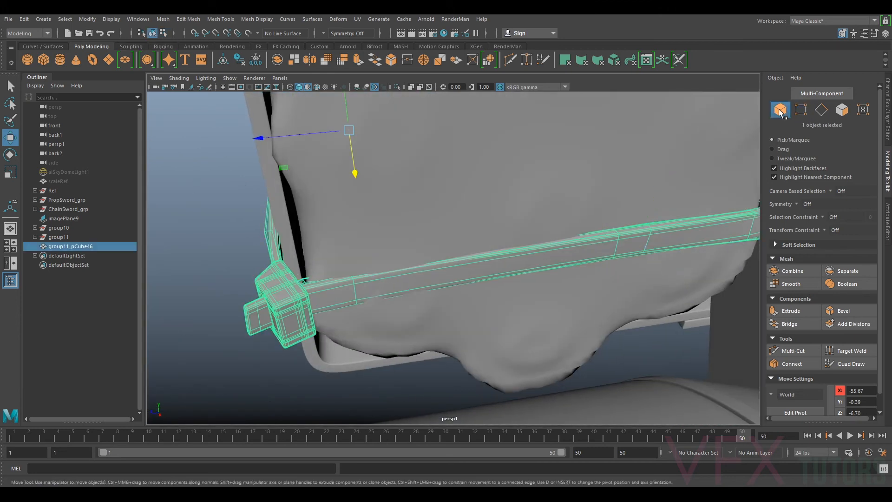
left_click(822, 110)
key("1")
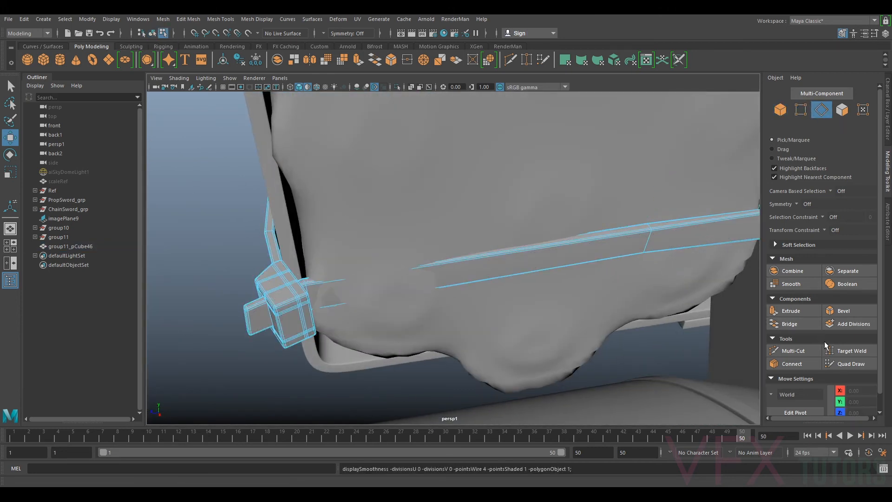
left_click(772, 351)
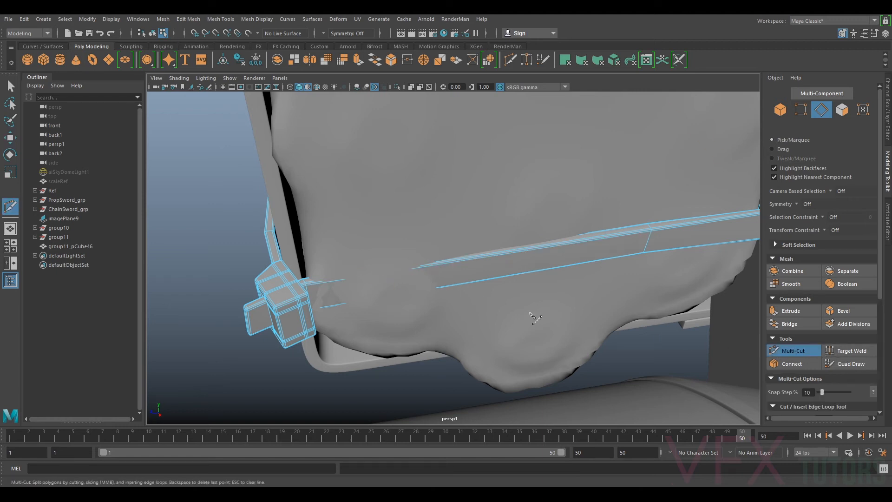
key("q")
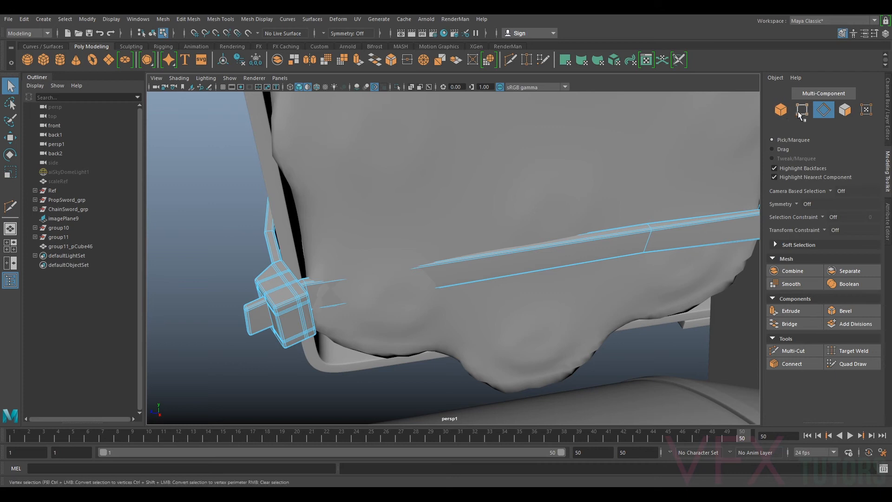
key("F9")
Pull the 12 vertices of the strap loop near the head along X to about -53.68, clear of the grip surface
key("w")
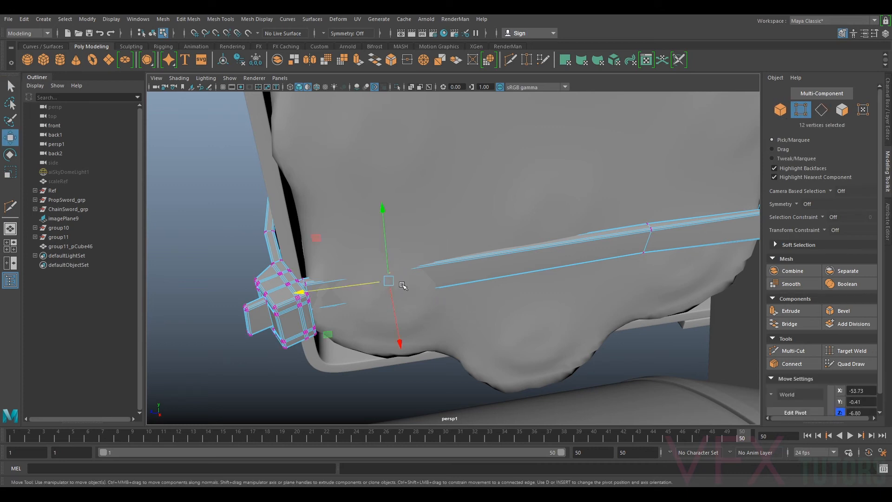
left_click_drag(393, 305, 495, 310)
middle_click_drag(494, 308, 484, 246, "alt")
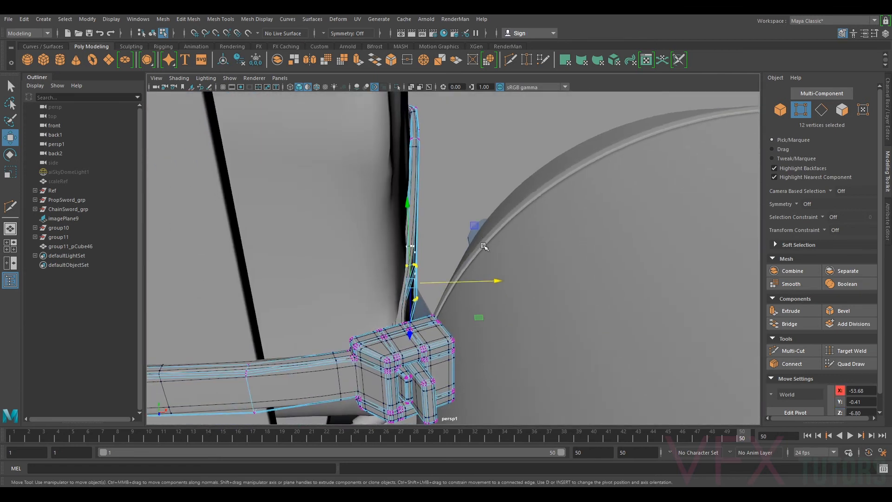
left_click_drag(483, 246, 412, 327, "alt")
left_click_drag(406, 292, 364, 315)
key("ctrl+z")
middle_click_drag(364, 315, 451, 279, "alt")
right_click_drag(451, 279, 506, 283, "alt")
middle_click_drag(509, 297, 486, 244, "alt")
left_click_drag(462, 284, 468, 287)
Move the 36 vertices at the strap's rear corner to about X -53.77, Z -9.18 against the grip
right_click_drag(618, 275, 567, 263, "alt")
left_click_drag(567, 263, 458, 214, "alt")
left_click_drag(586, 222, 441, 300, "alt")
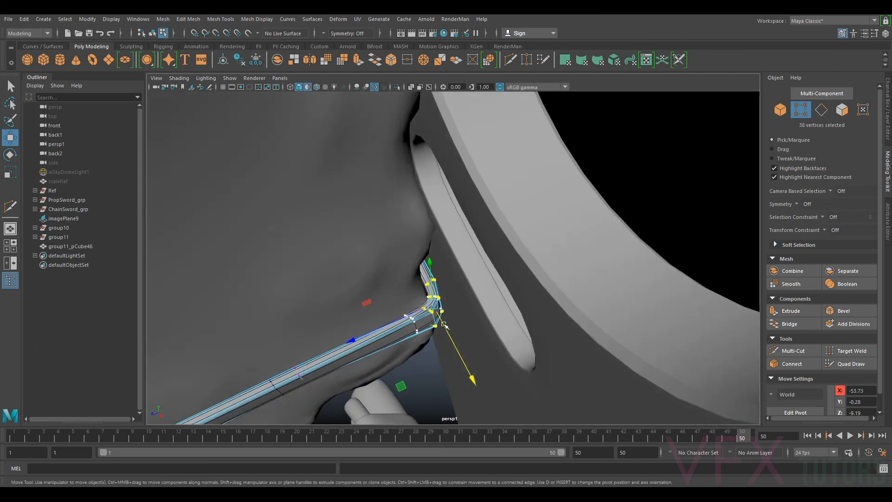
left_click_drag(425, 298, 433, 318)
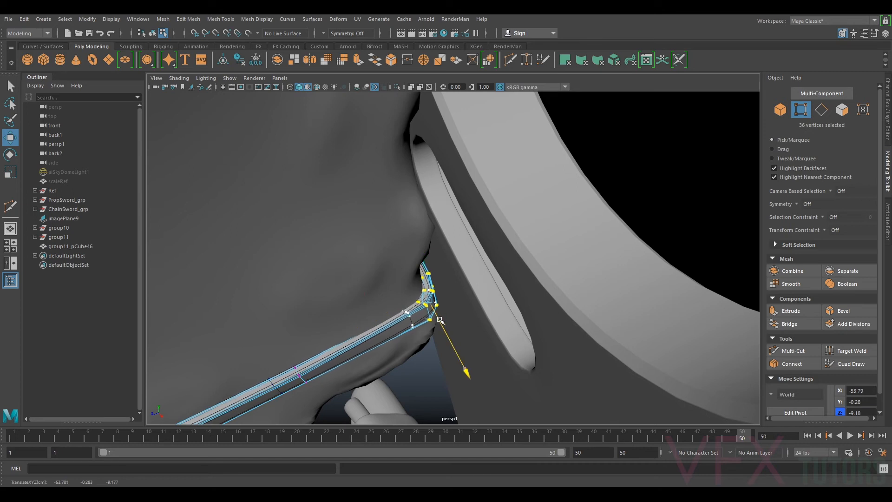
left_click_drag(440, 321, 485, 277, "alt")
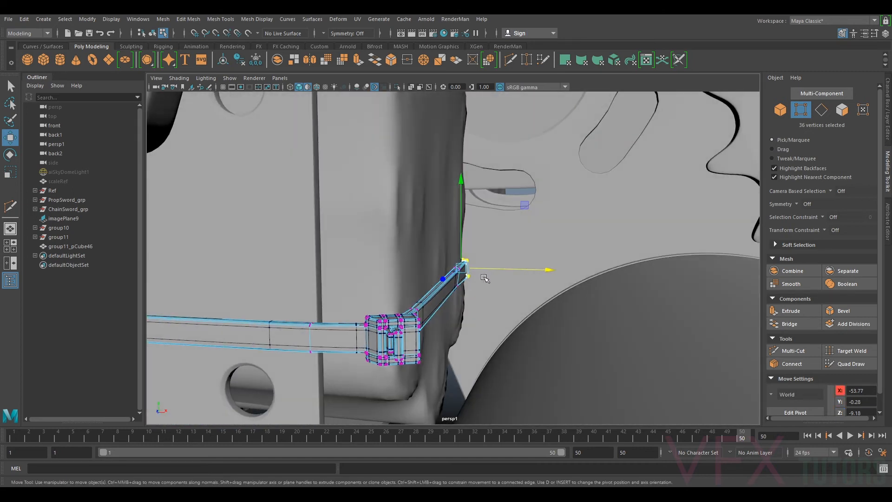
Select the 48 vertices of the strap's front corner and position them along X at about -57.44
left_click_drag(413, 341, 407, 283, "alt")
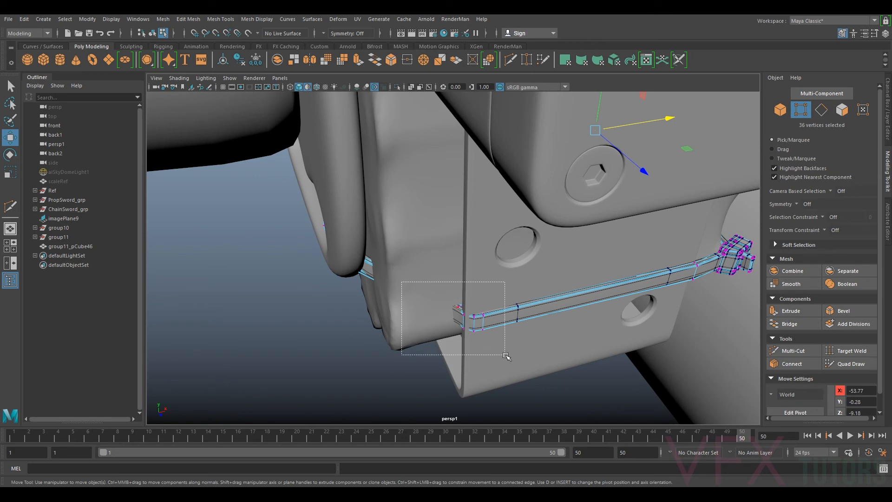
middle_click_drag(513, 327, 451, 326)
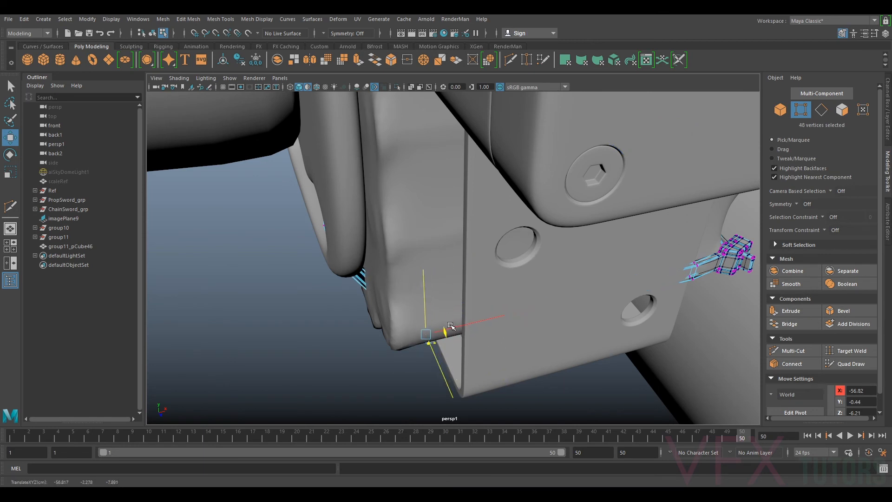
key("ctrl+z")
left_click_drag(505, 310, 509, 349)
left_click_drag(474, 318, 651, 265)
Insert an edge loop across the strap at the bracket's edge, beside the front corner, with Multi-Cut
key("1")
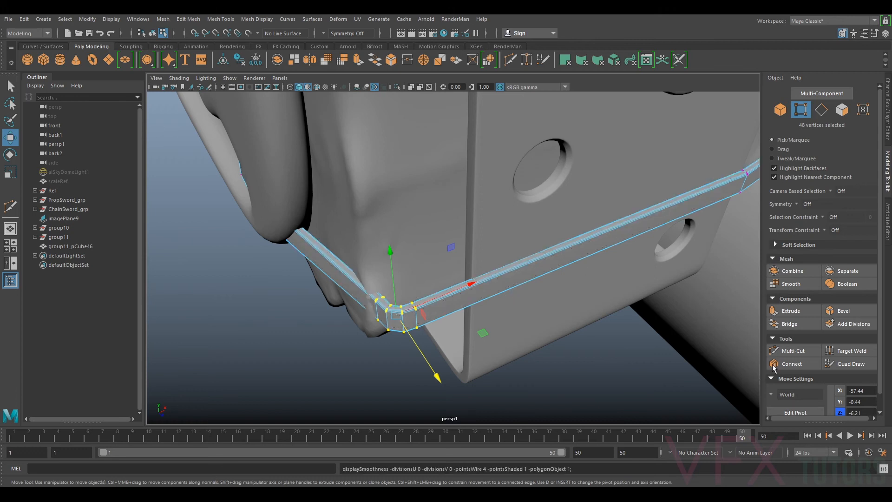
left_click(790, 350)
left_click(474, 285, "ctrl")
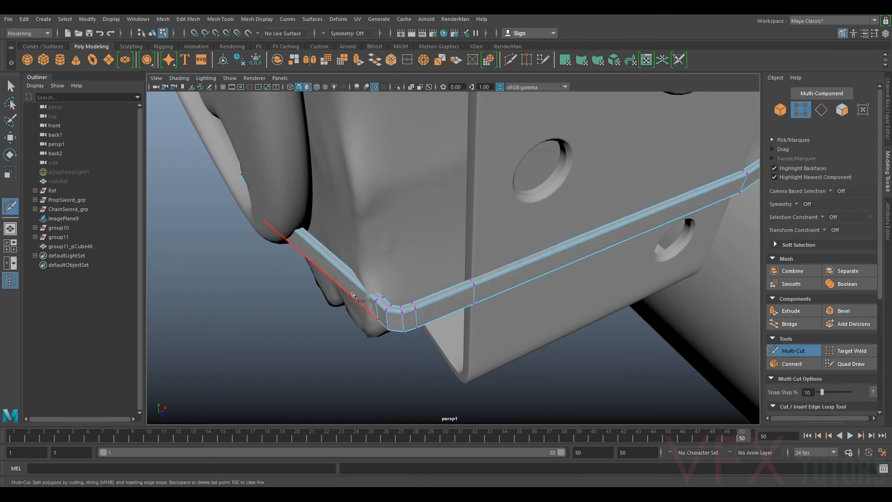
left_click(772, 353)
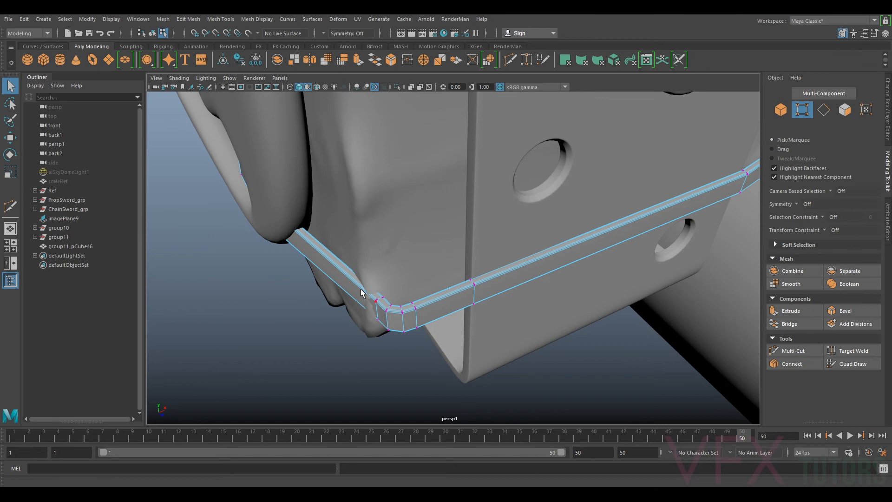
Move the 48 front-corner vertices to about X -57.53, Z -6.36 so the strap hugs the grip's corner
left_click_drag(424, 354, 477, 330, "alt")
key("w")
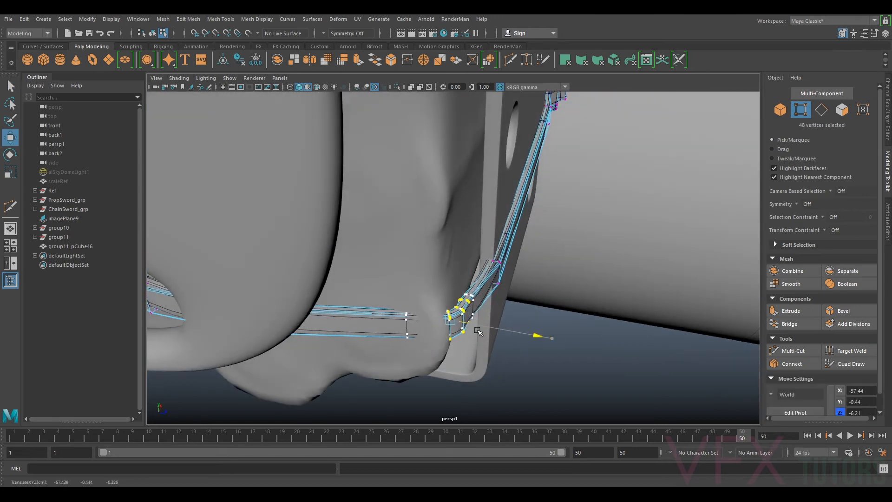
left_click_drag(460, 301, 492, 337)
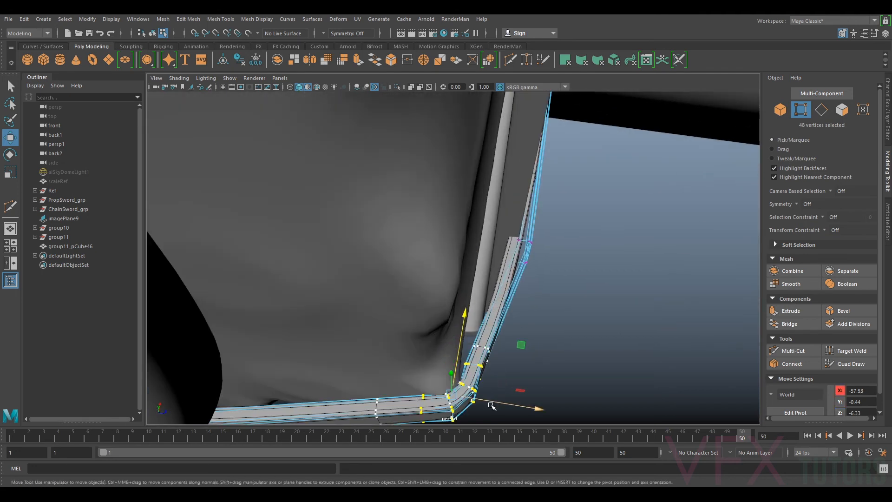
left_click_drag(487, 400, 480, 396)
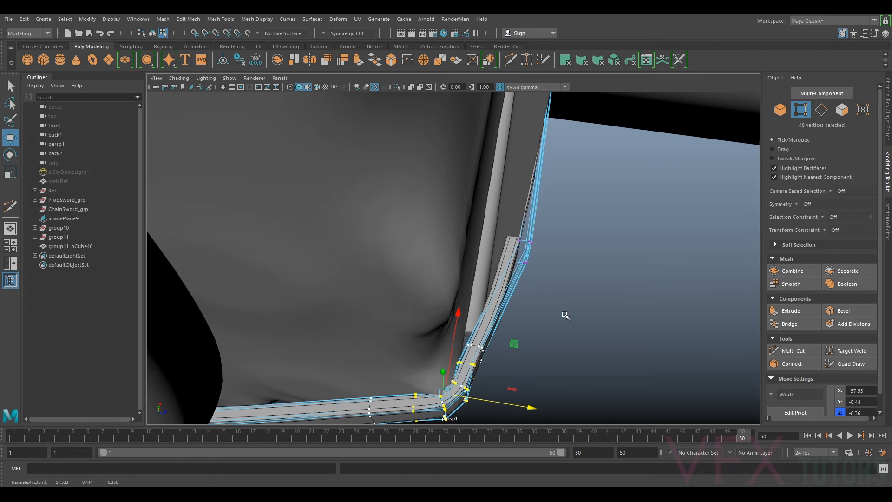
Reshape the front corner's bend by moving single 12-vertex loops, placing one at about Z -6.26
left_click_drag(577, 204, 562, 263)
left_click_drag(470, 341, 520, 280, "alt")
left_click_drag(474, 309, 475, 236)
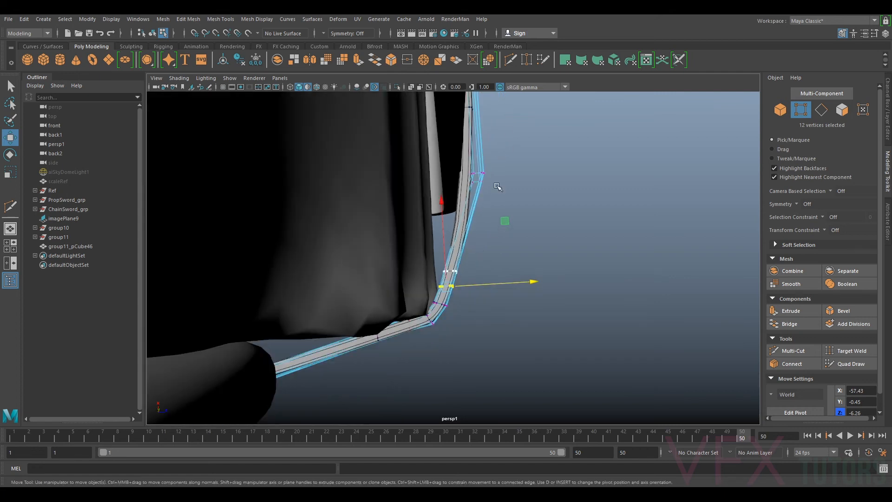
left_click_drag(511, 180, 464, 293, "alt")
left_click_drag(383, 289, 366, 305)
Move the 12-vertex strap loop beside the hand guard along X to about -58.06 to clear the grip surface
left_click_drag(372, 306, 418, 297, "alt")
left_click_drag(424, 256, 428, 273)
left_click_drag(468, 229, 491, 331)
key("1")
left_click_drag(506, 302, 502, 302)
left_click_drag(444, 293, 580, 260, "alt")
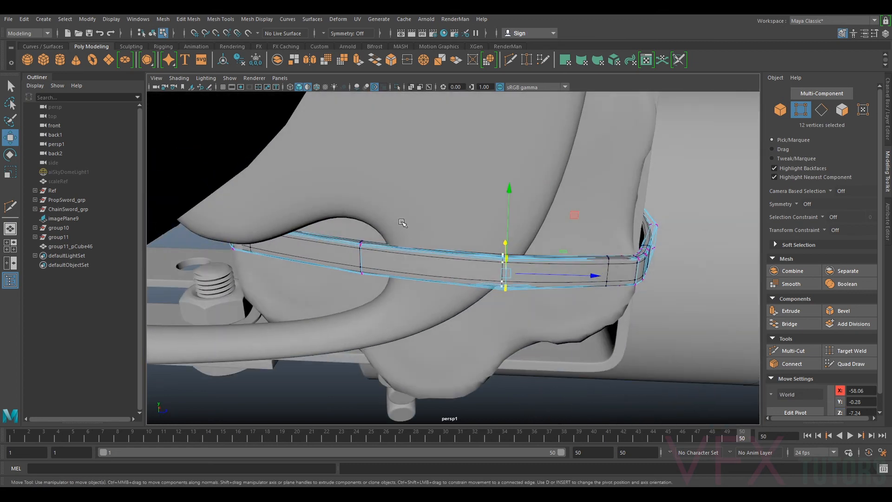
Lower the two 12-vertex strap loops at the hand guard's opening along Y to about -0.34
left_click_drag(343, 227, 378, 293)
left_click_drag(453, 246, 381, 290, "alt")
left_click_drag(443, 175, 519, 258)
left_click_drag(355, 235, 360, 235, "alt")
left_click_drag(362, 217, 553, 244)
left_click_drag(586, 302, 611, 235, "alt")
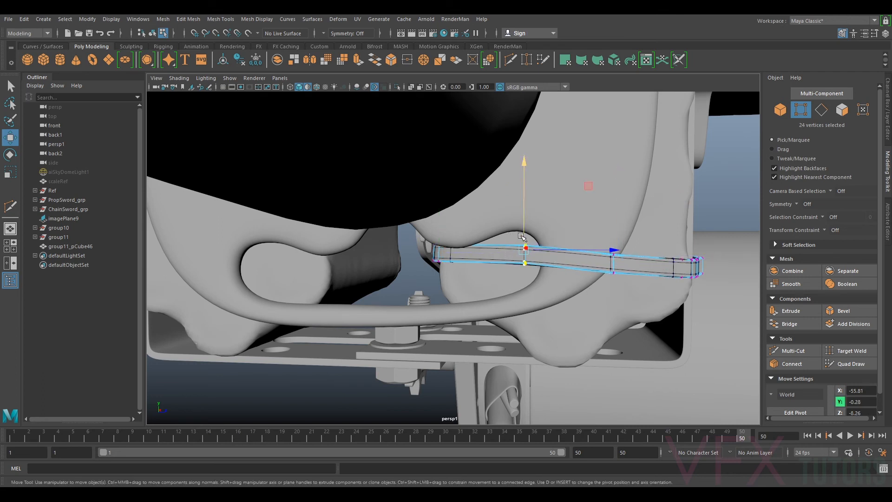
left_click_drag(482, 253, 499, 322, "alt")
key("f")
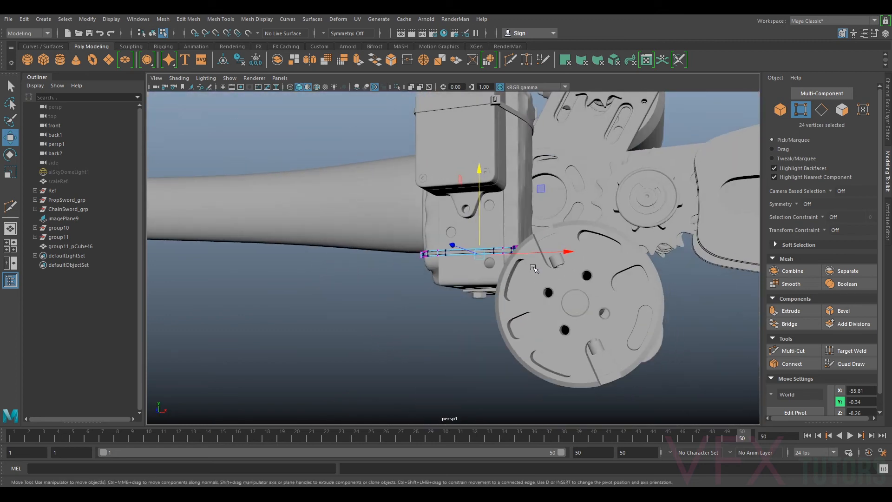
Examine the fit of the reshaped lower cable tie around the grip, bracket and hand guard from several sides
left_click(469, 323)
scroll(476, 329, "down", 5)
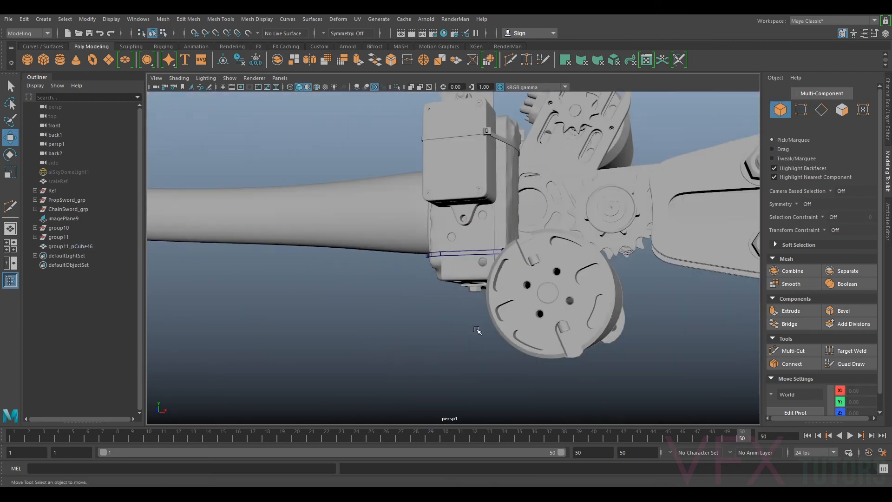
left_click_drag(479, 331, 474, 342, "alt")
scroll(493, 330, "up", 6)
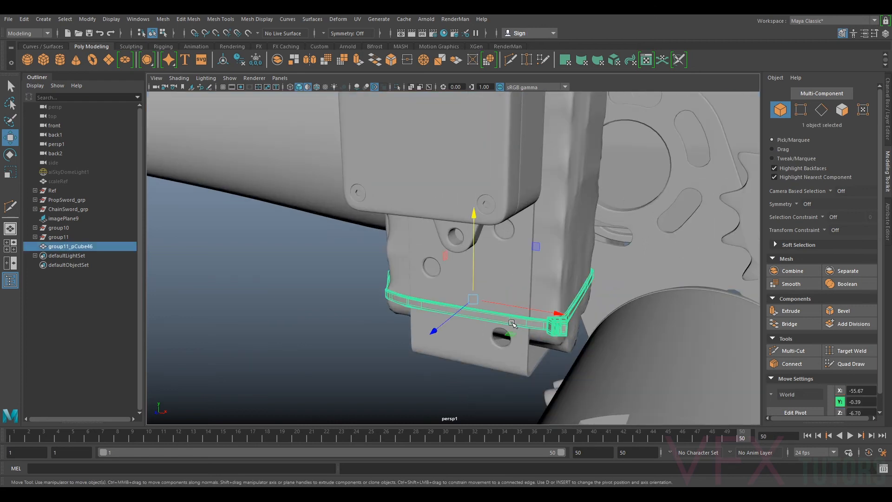
left_click(426, 376)
scroll(395, 363, "down", 5)
left_click_drag(370, 347, 542, 282, "alt")
scroll(452, 307, "up", 5)
scroll(492, 280, "up", 3)
scroll(534, 273, "up", 2)
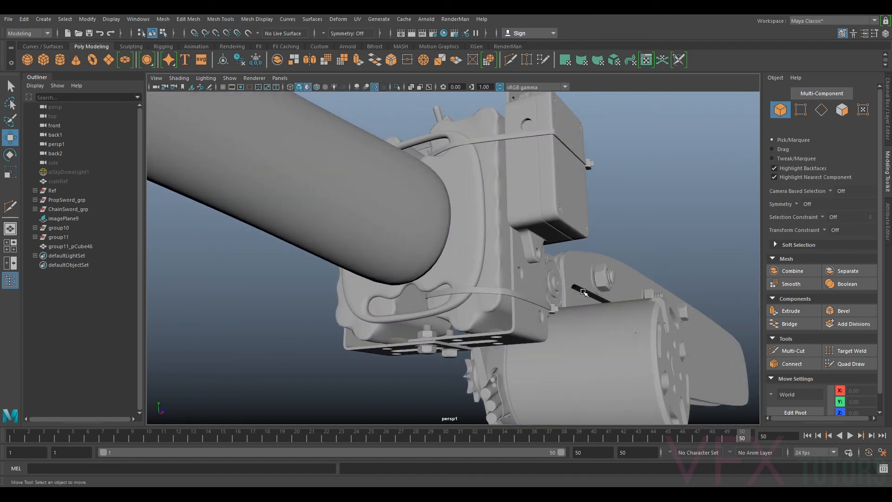
scroll(583, 292, "up", 3)
left_click_drag(670, 293, 736, 307, "alt")
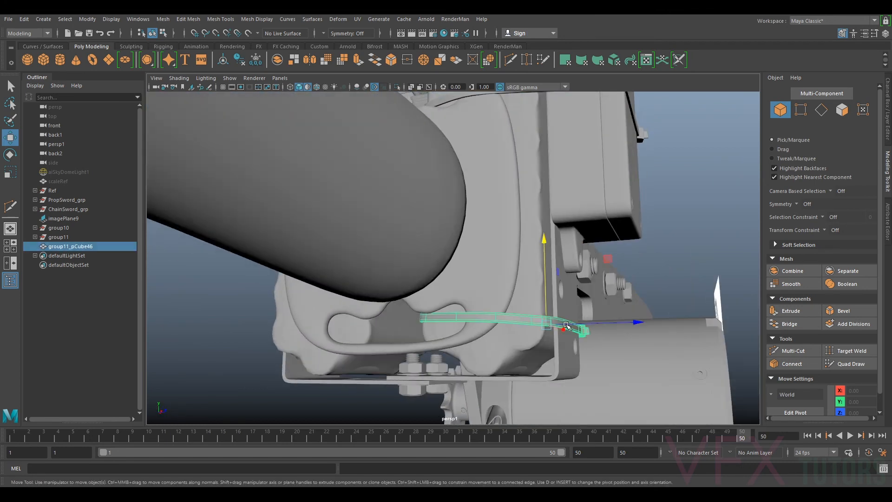
Delete the lower cable tie's construction history, duplicate it and move the copy to Translate Z -4.912
left_click_drag(581, 288, 688, 247, "alt")
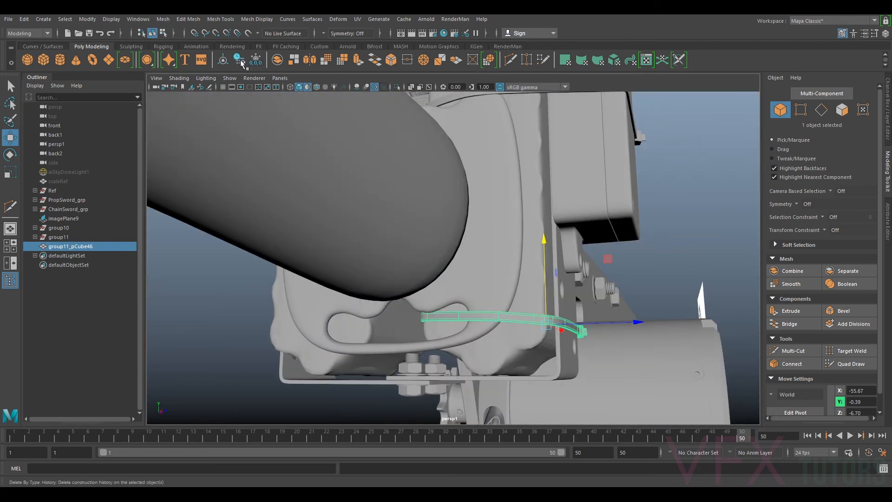
left_click_drag(507, 229, 583, 257, "alt")
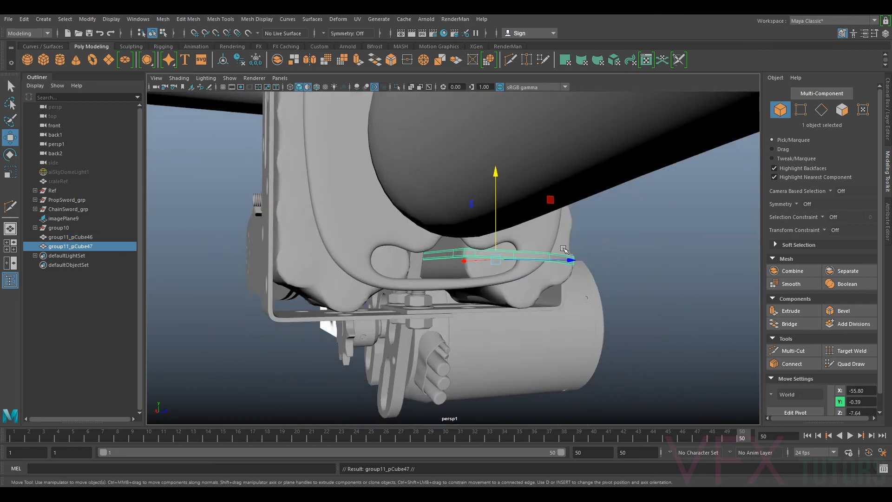
left_click_drag(357, 257, 461, 242, "alt")
Mirror the duplicated tie with Scale Z -1 and position it at Translate Z -4.472 on the opposite side
left_click(889, 124)
left_click_drag(517, 238, 564, 223, "alt")
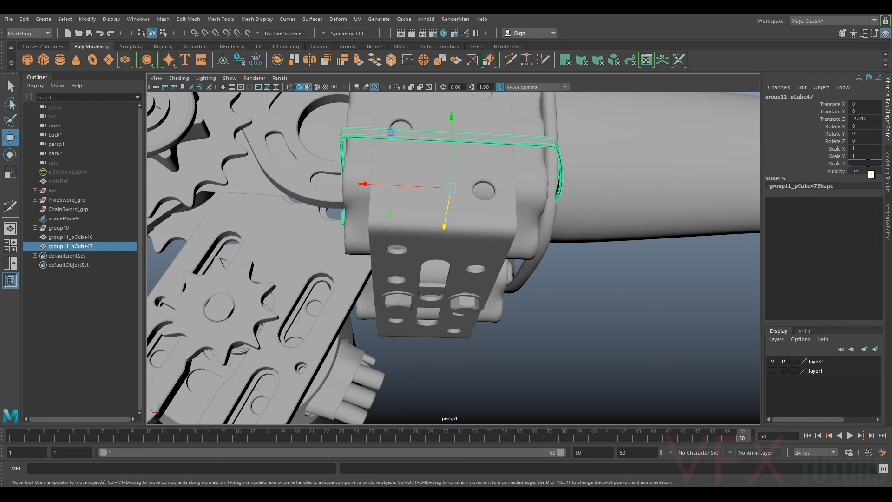
left_click_drag(753, 194, 654, 198, "alt")
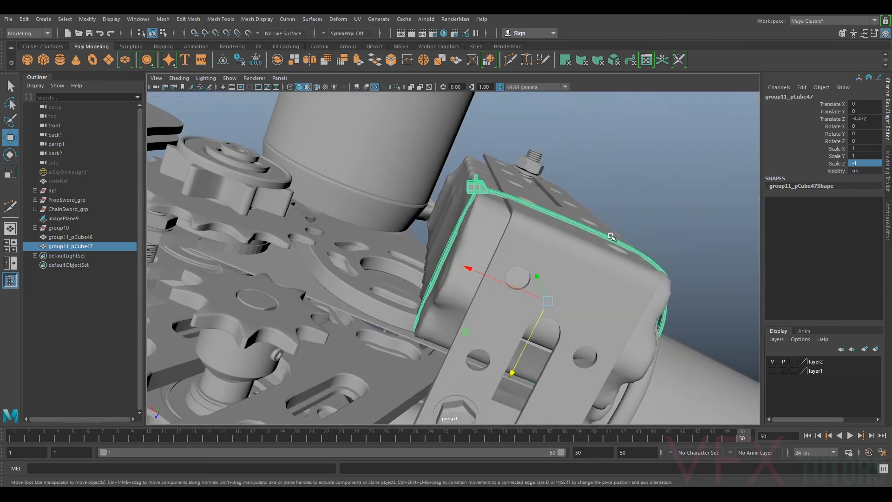
Freeze the mirrored tie's transformations and shift it to Translate X 0.008
left_click_drag(519, 200, 631, 363, "alt")
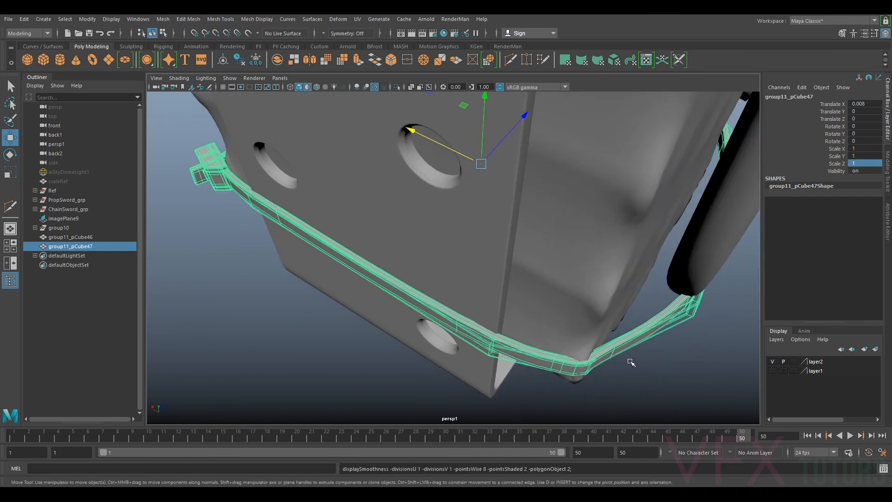
right_click(595, 358)
right_click_drag(526, 231, 524, 232)
Adjust the vertex loop beside the front corner of the original lower tie along X to follow the grip
left_click_drag(632, 328, 570, 240, "alt")
left_click(629, 229)
left_click_drag(629, 229, 578, 256, "alt")
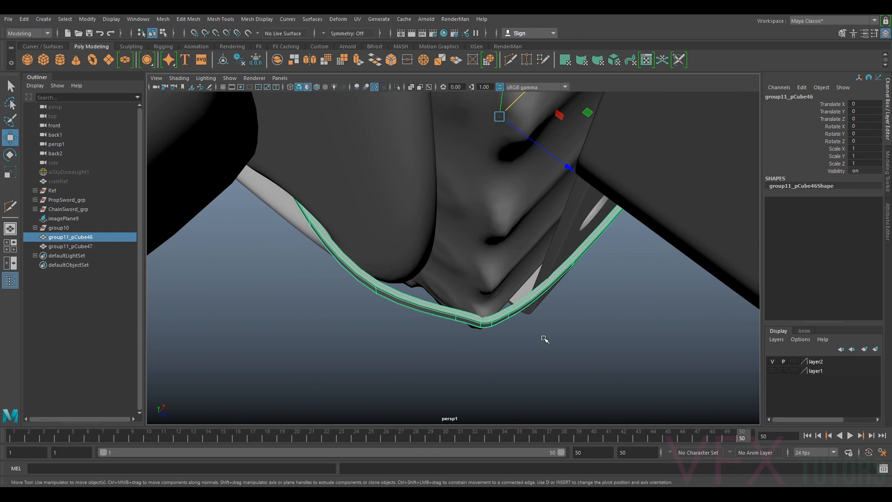
left_click_drag(468, 316, 482, 306, "alt")
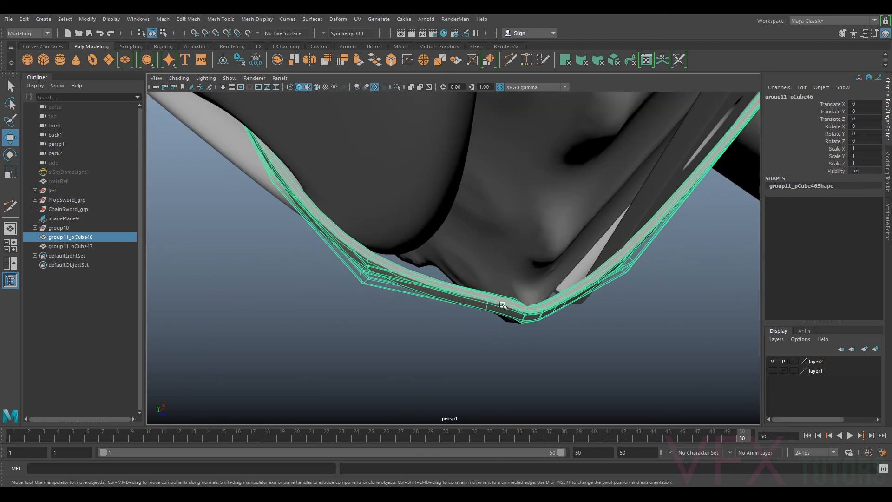
right_click_drag(504, 308, 452, 234)
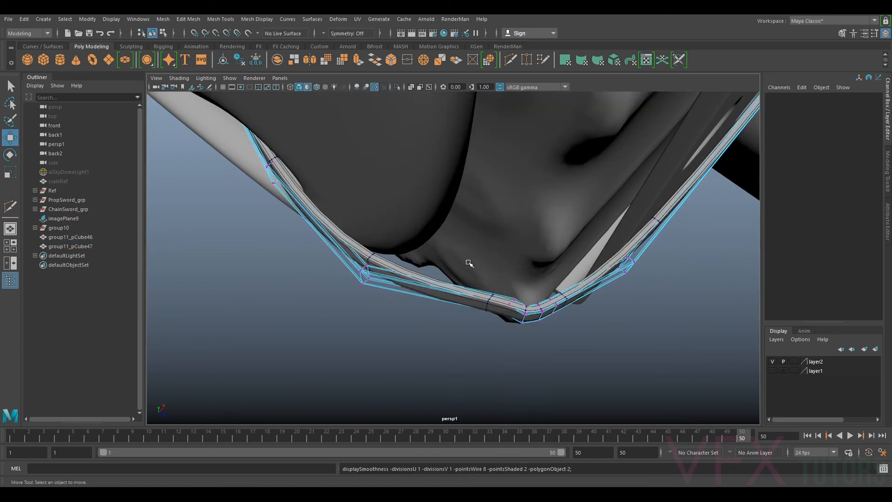
left_click_drag(516, 339, 515, 339)
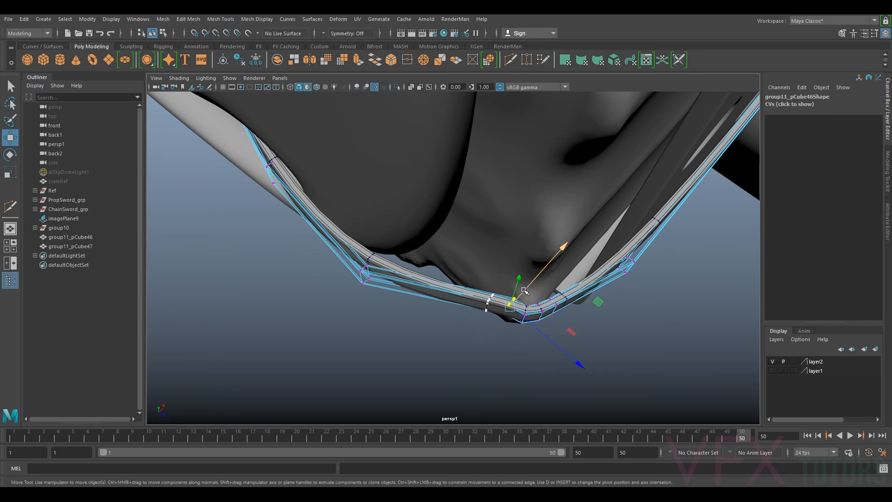
left_click_drag(528, 305, 578, 298, "alt")
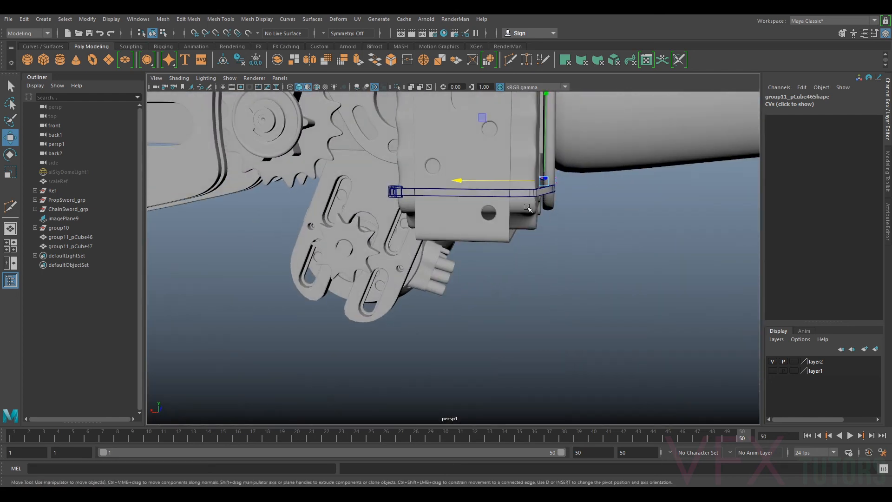
Move the edge loop at the mirrored tie's front corner to about X -57.64, Z -13.31 to shape the bend
left_click(528, 197)
scroll(515, 267, "up", 3)
right_click_drag(484, 230, 453, 233)
left_click_drag(636, 271, 606, 298, "alt")
key("ctrl+z")
middle_click_drag(550, 393, 543, 340, "alt")
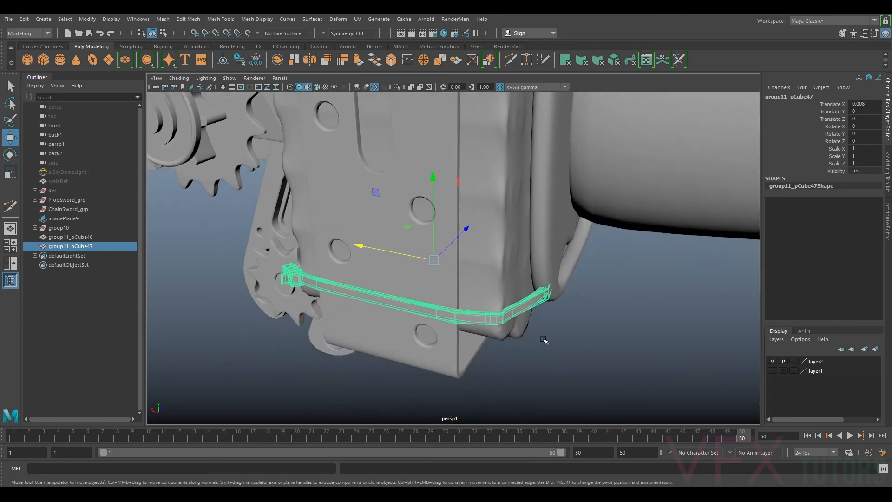
scroll(534, 335, "up", 4)
right_click_drag(555, 381, 494, 293)
right_click_drag(496, 239, 496, 239)
left_click_drag(496, 239, 638, 308, "alt")
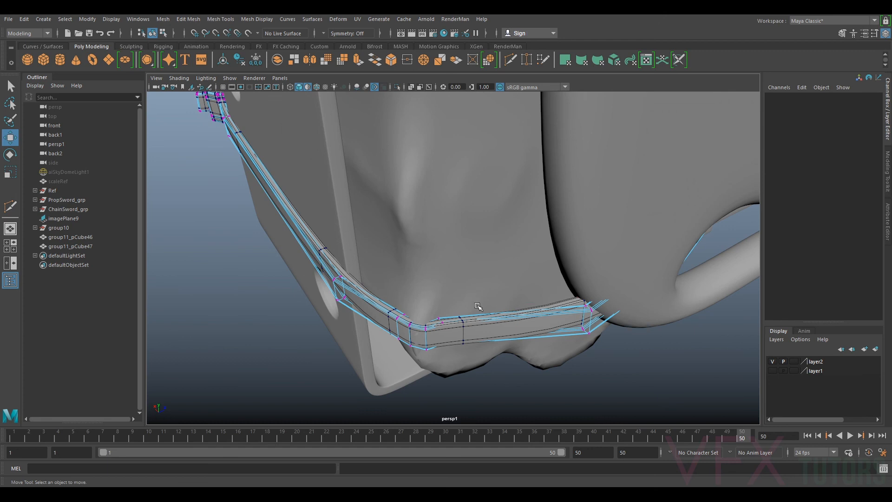
right_click_drag(443, 329, 439, 310)
right_click_drag(436, 210, 436, 210)
left_click_drag(432, 321, 431, 321)
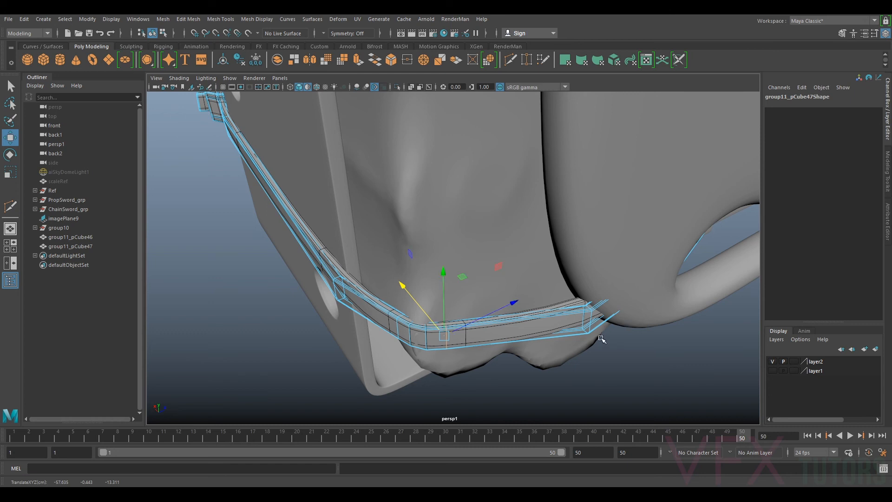
Move the mirrored tie's front-corner vertices along X to about -57.57 to fit the grip's corner
right_click(430, 341)
left_click(394, 235)
left_click_drag(409, 279, 506, 302, "alt")
right_click_drag(506, 301, 579, 313, "alt")
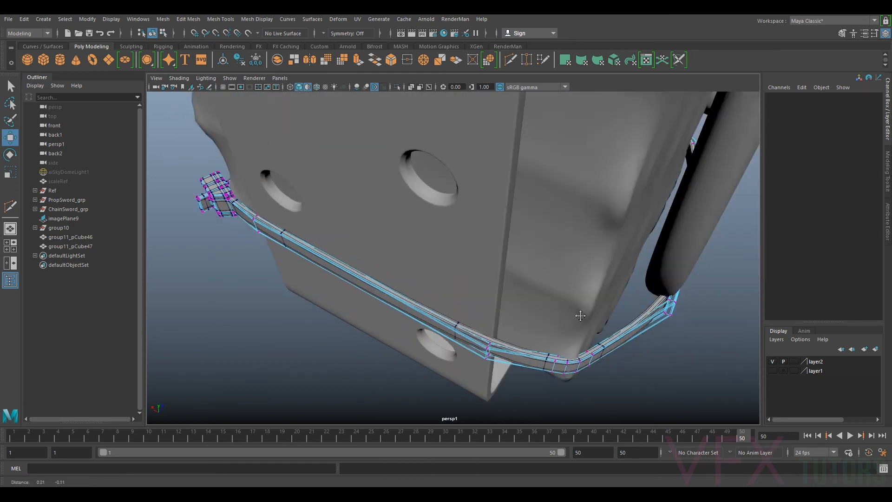
left_click_drag(579, 312, 545, 312, "alt")
left_click_drag(535, 390, 535, 390)
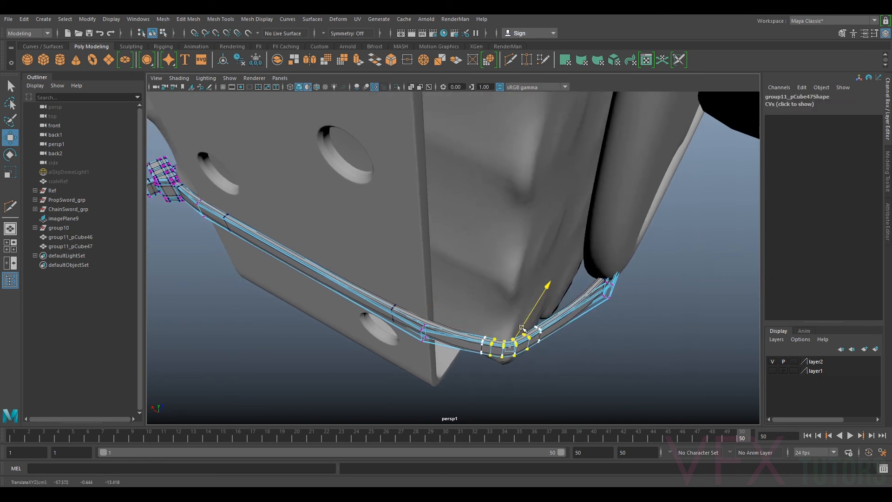
left_click_drag(522, 327, 522, 329)
Move the mirrored tie's vertex loop beside the hand guard along X to about -58.08
left_click_drag(588, 275, 611, 294)
left_click_drag(665, 315, 502, 310, "alt")
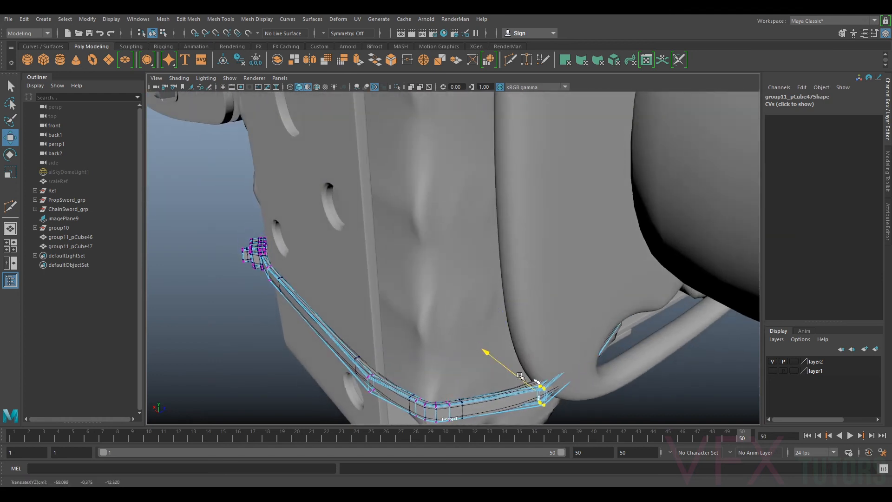
left_click_drag(567, 380, 516, 281, "alt")
middle_click_drag(452, 139, 505, 286, "alt")
Move the bend vertices inside the hand guard's opening along Z to about -10.57 on the mirrored tie
left_click_drag(496, 287, 547, 207)
left_click_drag(539, 256, 538, 261, "alt")
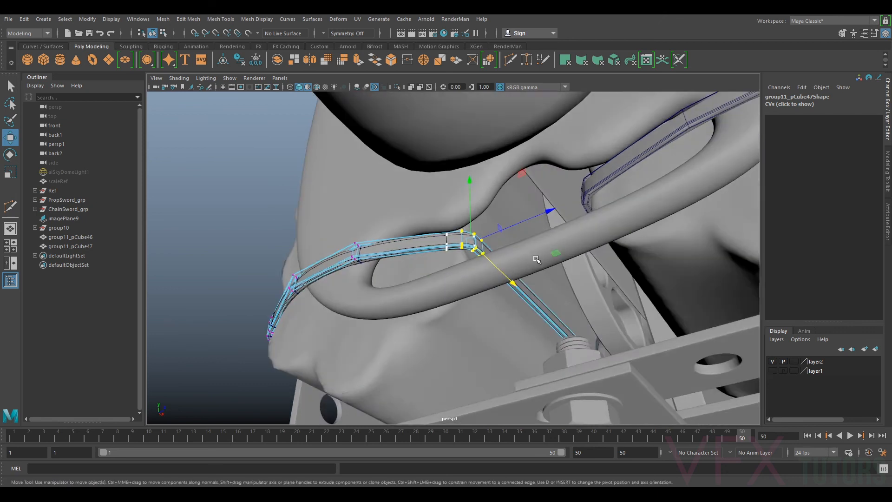
right_click_drag(538, 261, 496, 286, "alt")
left_click_drag(496, 287, 507, 280, "alt")
left_click_drag(646, 230, 642, 224)
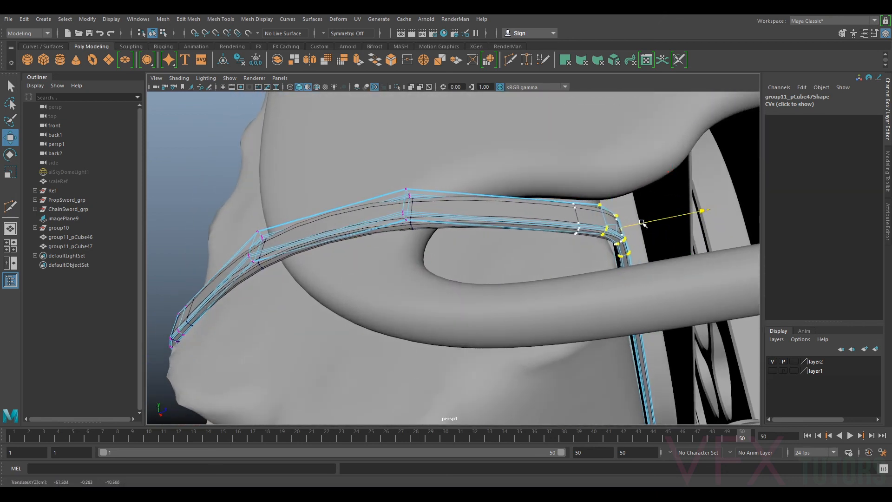
Move the mirrored tie's strap vertices just behind its head along X to about -53.88
right_click_drag(639, 226, 512, 243, "alt")
left_click_drag(512, 243, 536, 269, "alt")
right_click_drag(536, 269, 555, 302, "alt")
left_click_drag(555, 302, 506, 273, "alt")
right_click_drag(506, 273, 516, 290, "alt")
left_click_drag(516, 289, 512, 302, "alt")
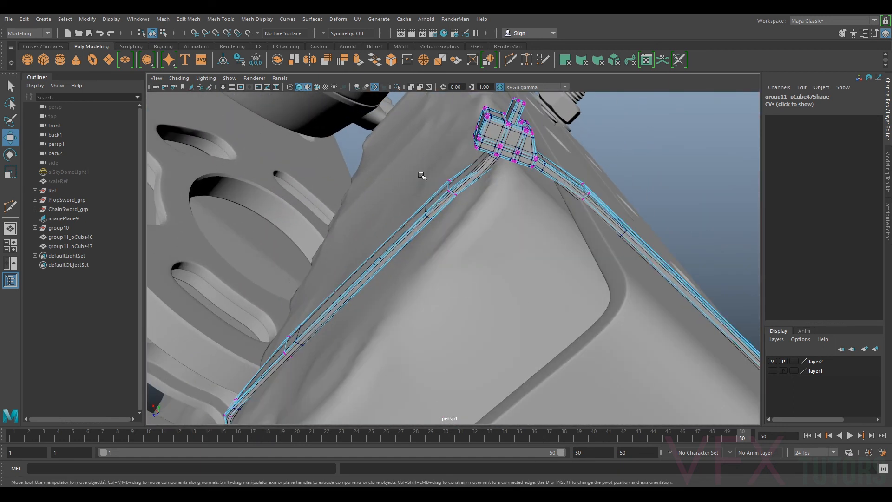
left_click_drag(427, 173, 430, 172)
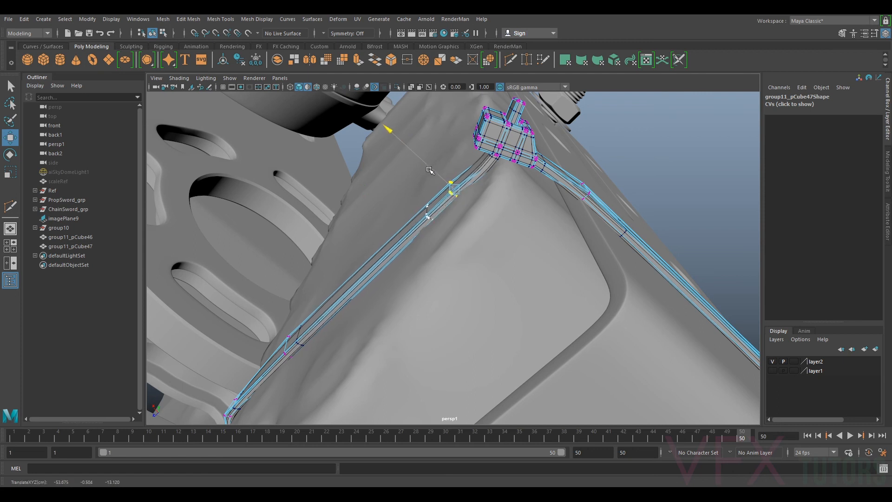
Move the vertices of the mirrored tie's head along X to about -53.70 to seat it on the corner
left_click_drag(539, 218, 405, 177, "alt")
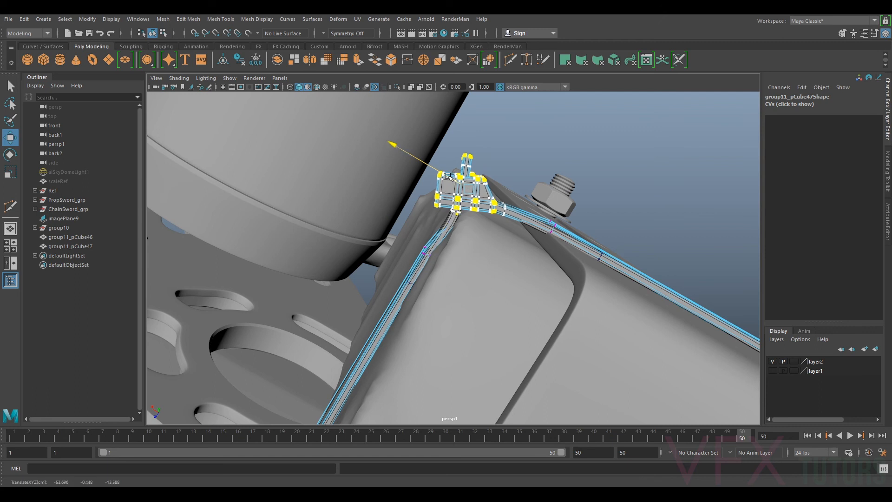
left_click_drag(449, 175, 461, 242, "alt")
left_click_drag(561, 233, 542, 230)
key("ctrl+z")
Shift the edge loop where the strap meets the mirrored tie's head along X to about -53.70
right_click_drag(560, 187, 560, 161)
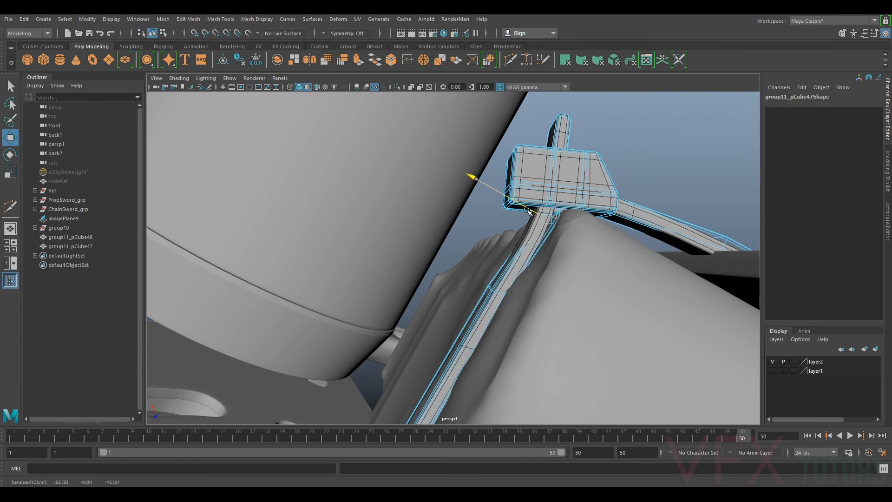
left_click_drag(537, 231, 500, 277, "alt")
right_click_drag(500, 229, 420, 238)
Reposition the strap vertex loops near the mirrored tie's head on the motor side and return to object mode
scroll(421, 238, "down", 5)
left_click_drag(407, 284, 544, 278, "alt")
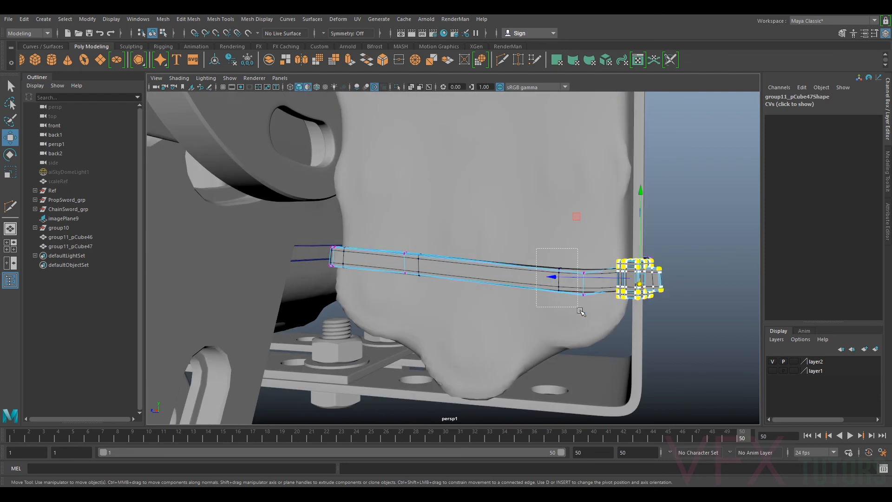
left_click_drag(579, 308, 579, 308)
left_click_drag(579, 246, 622, 282)
right_click_drag(584, 271, 628, 217)
left_click_drag(673, 219, 547, 258, "alt")
left_click(544, 257)
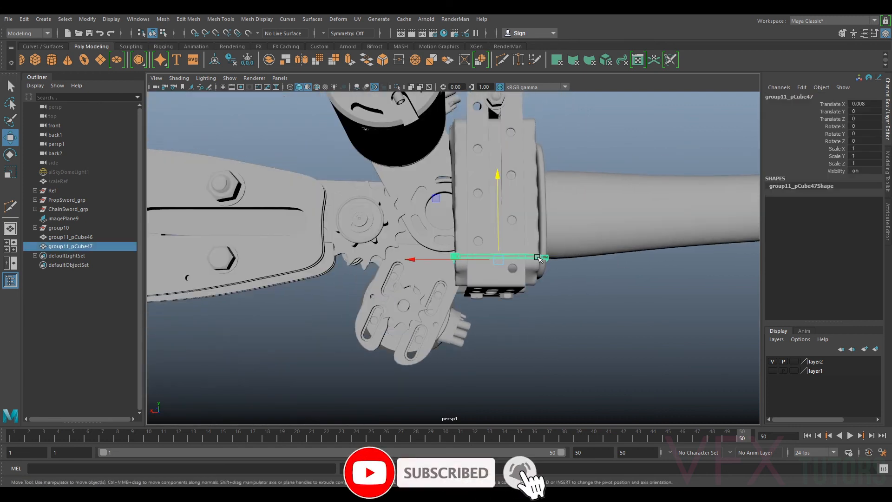
Lower the mirrored tie's vertex loop at the hand guard's outer edge along Y to about -0.41
left_click(626, 313)
left_click_drag(626, 312, 499, 306, "alt")
scroll(554, 323, "up", 3)
left_click(433, 364)
right_click_drag(474, 229, 432, 230)
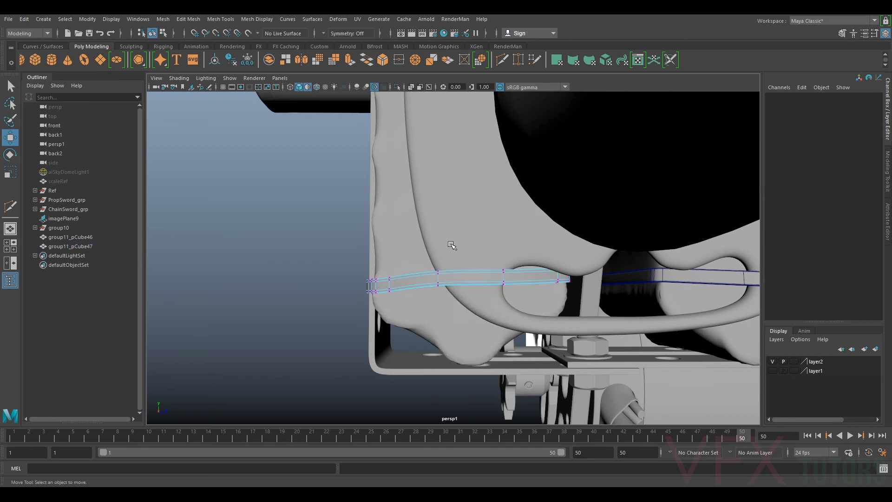
left_click_drag(426, 288, 426, 288)
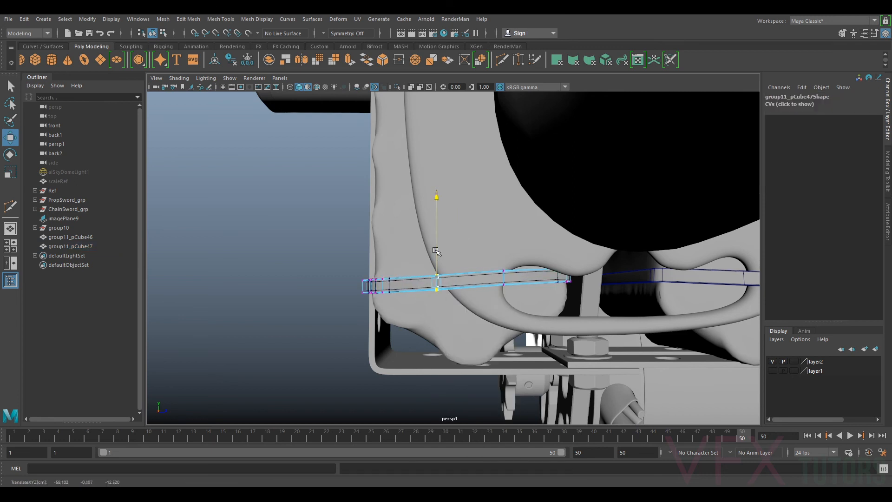
left_click_drag(430, 255, 409, 292, "alt")
right_click_drag(475, 235, 548, 265)
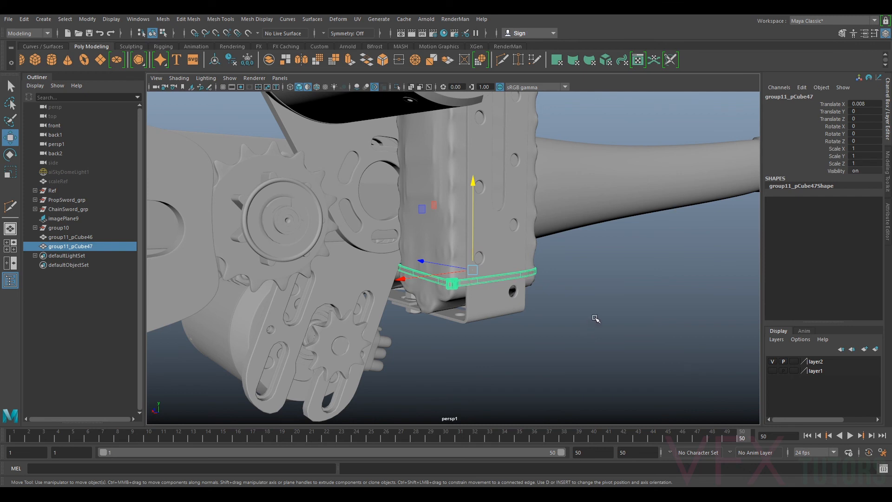
Duplicate the mirrored tie and place the copy higher on the grip at Translate X -0.107, Translate Y 5.309
left_click(595, 318)
left_click(507, 277)
left_click_drag(508, 277, 521, 291, "alt")
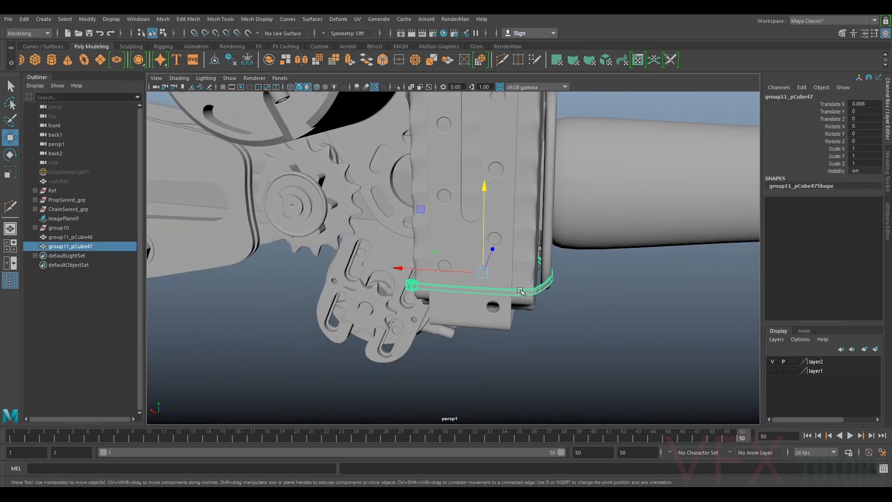
left_click_drag(511, 232, 533, 322, "alt")
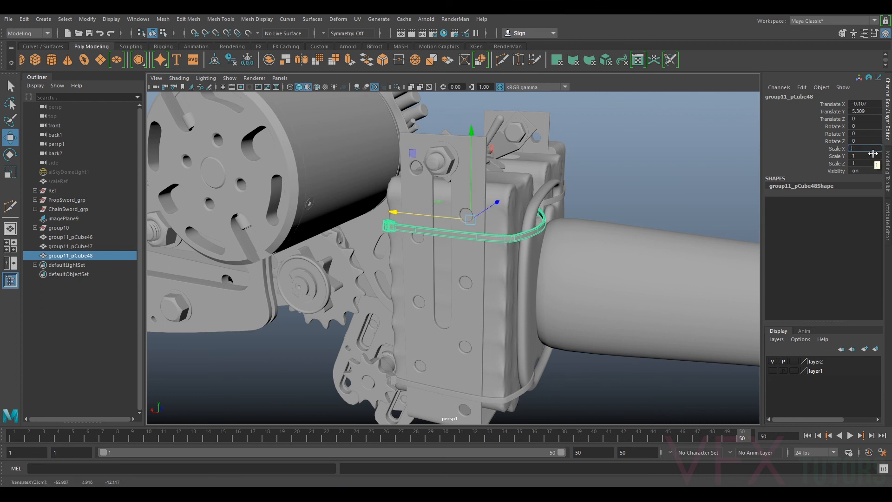
Try mirroring the upper cable tie copy with Scale X -1, and undo the mirroring
scroll(521, 273, "up", 4)
left_click_drag(515, 235, 499, 245, "alt")
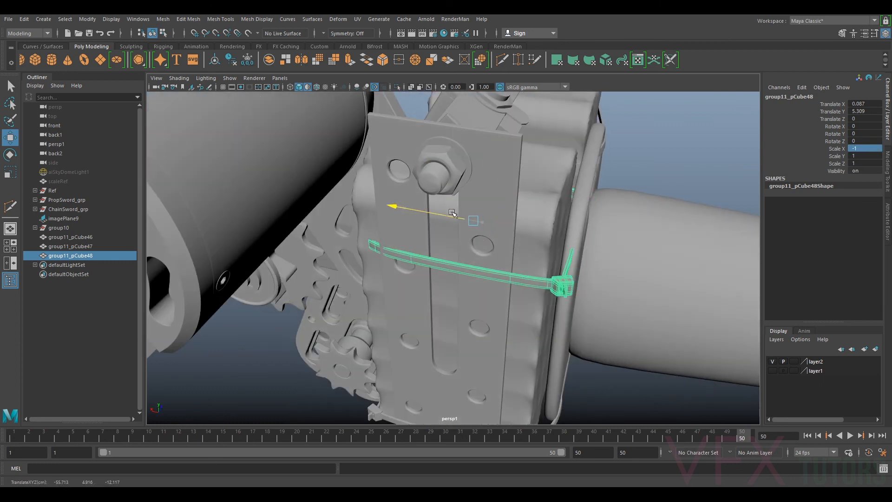
key("ctrl+z")
Reposition the upper cable tie copy on the grip at Translate X 0.069, Translate Y 5.402
left_click_drag(440, 214, 564, 259, "alt")
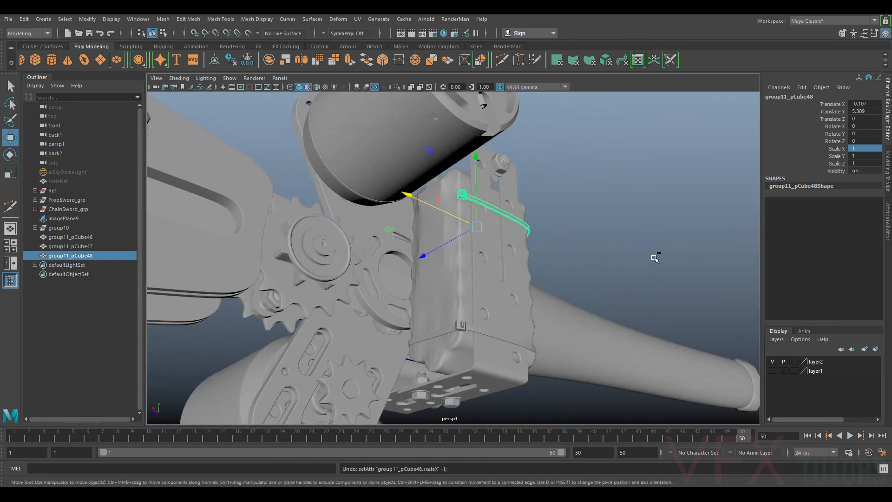
left_click_drag(625, 268, 474, 333, "alt")
scroll(474, 333, "up", 3)
left_click_drag(424, 251, 406, 232, "alt")
left_click_drag(459, 217, 487, 211, "alt")
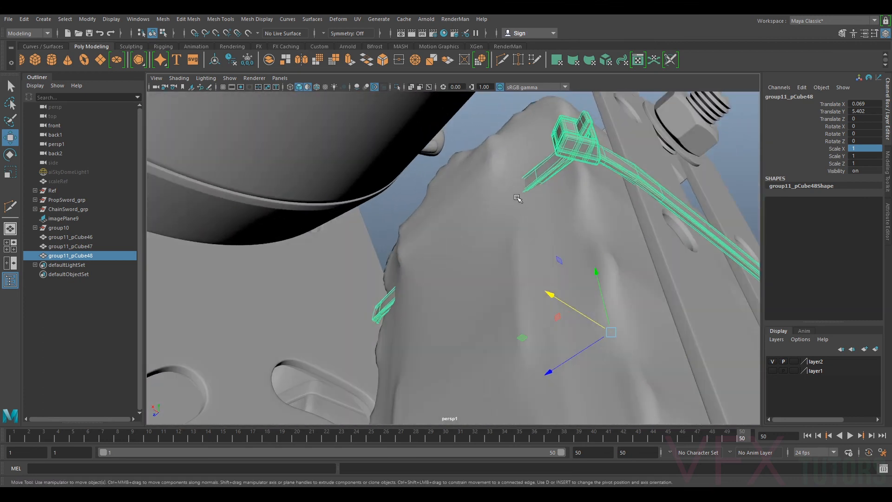
Reposition the upper tie's strap vertex loops on the motor side to follow the grip's surface, and return to object mode
right_click_drag(536, 181, 456, 185)
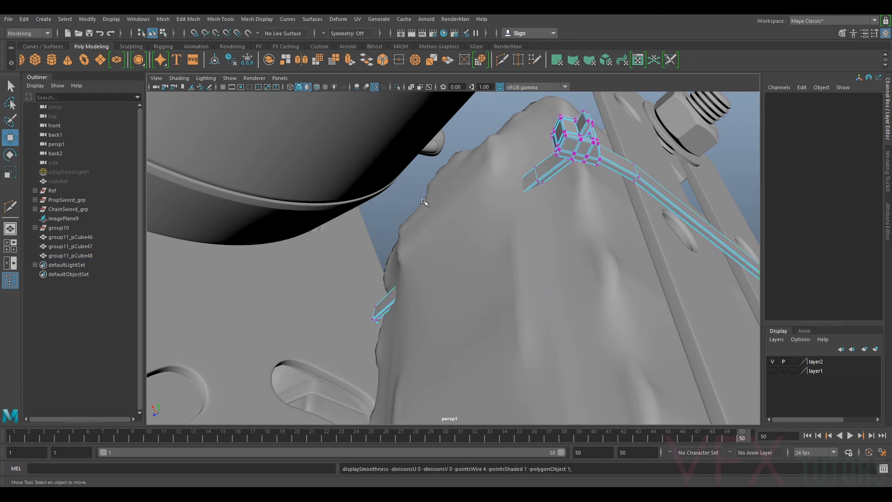
left_click_drag(393, 263, 378, 255)
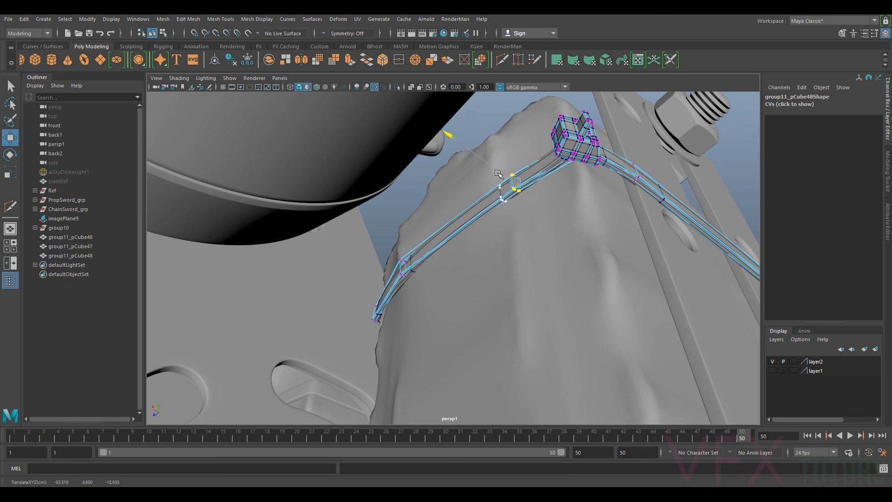
left_click_drag(505, 212, 364, 224, "alt")
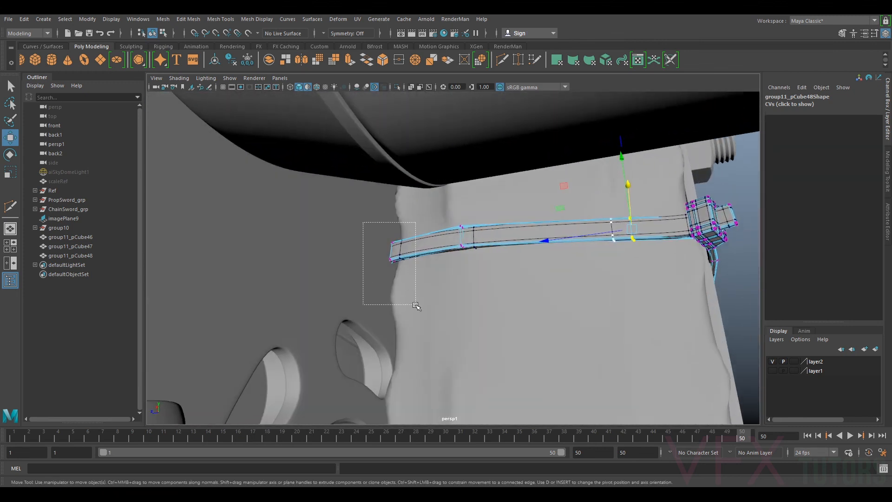
left_click_drag(379, 259, 466, 260, "alt")
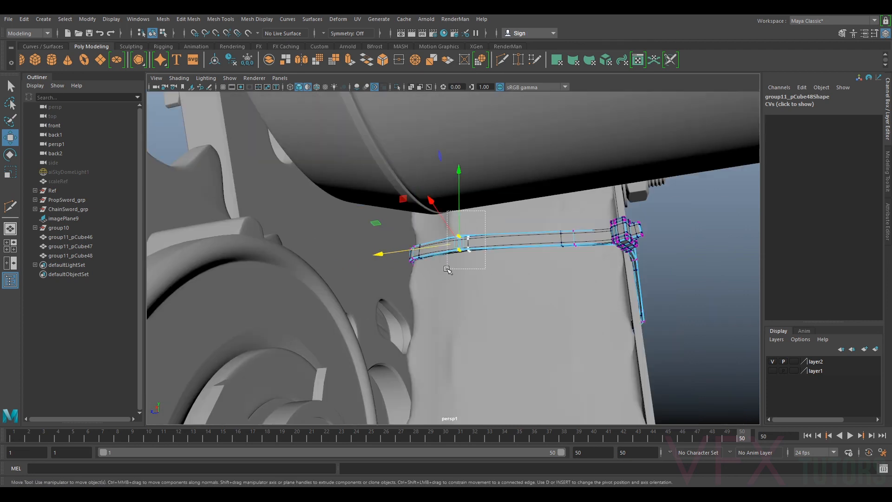
left_click_drag(448, 270, 454, 271, "alt")
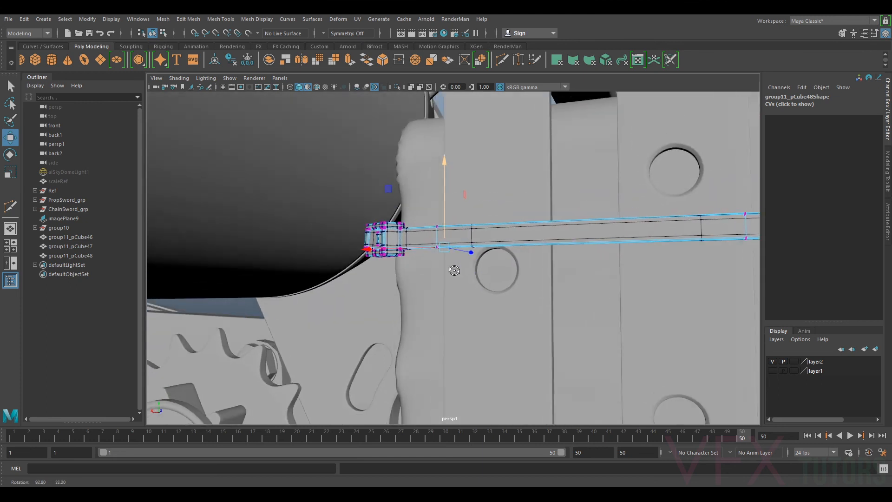
scroll(455, 271, "down", 6)
right_click_drag(570, 228, 641, 214)
left_click(685, 197)
Examine how the upper and lower cable ties wrap the grip and hand guard from the handle side
scroll(685, 197, "down", 5)
left_click_drag(685, 198, 593, 244, "alt")
scroll(458, 286, "up", 5)
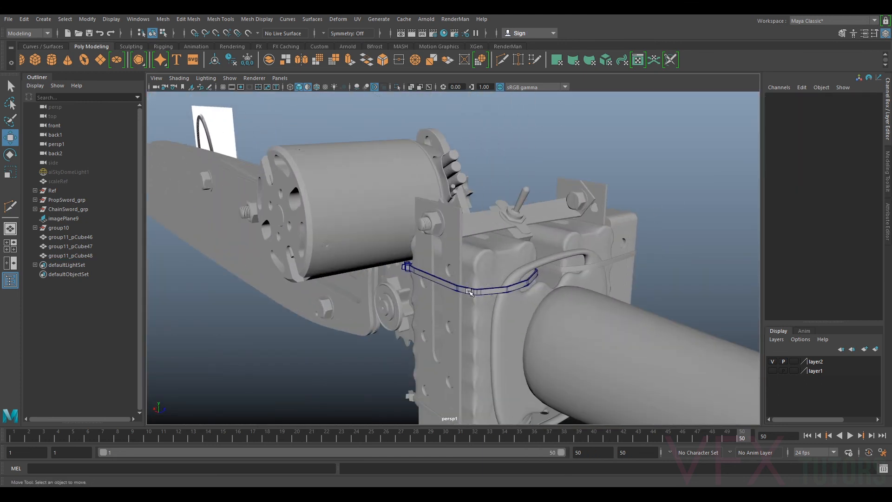
left_click(470, 292)
left_click(713, 229)
scroll(714, 228, "down", 5)
left_click_drag(714, 228, 568, 298, "alt")
scroll(567, 298, "up", 5)
left_click(541, 310)
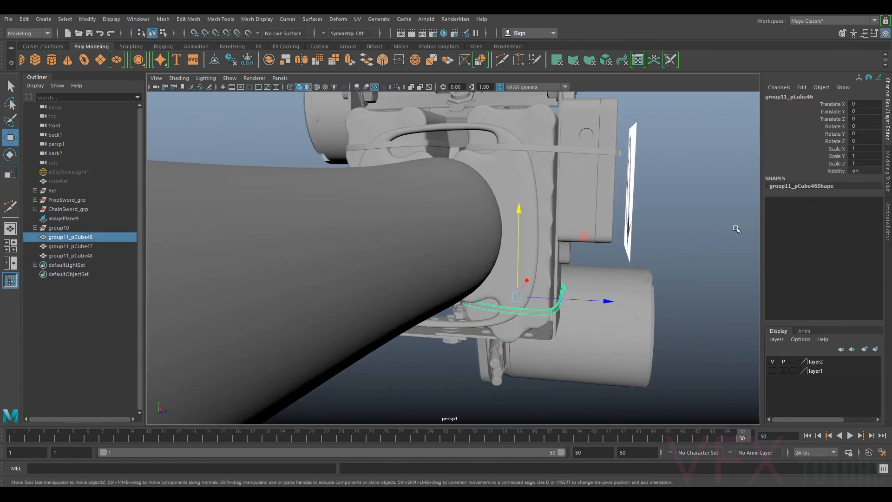
left_click(736, 230)
Inspect the fit of the cable ties around the box and grip from the box side, near the motor
scroll(737, 229, "down", 5)
left_click_drag(737, 230, 295, 289, "alt")
scroll(471, 289, "down", 5)
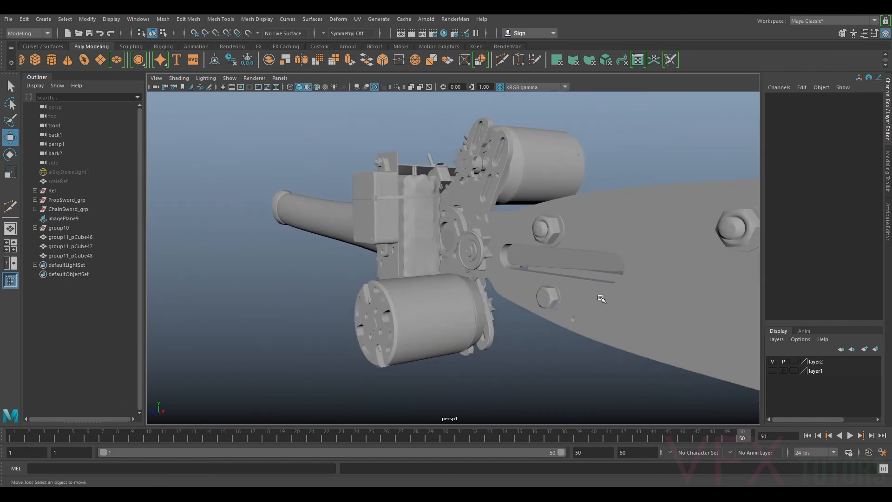
scroll(472, 270, "up", 5)
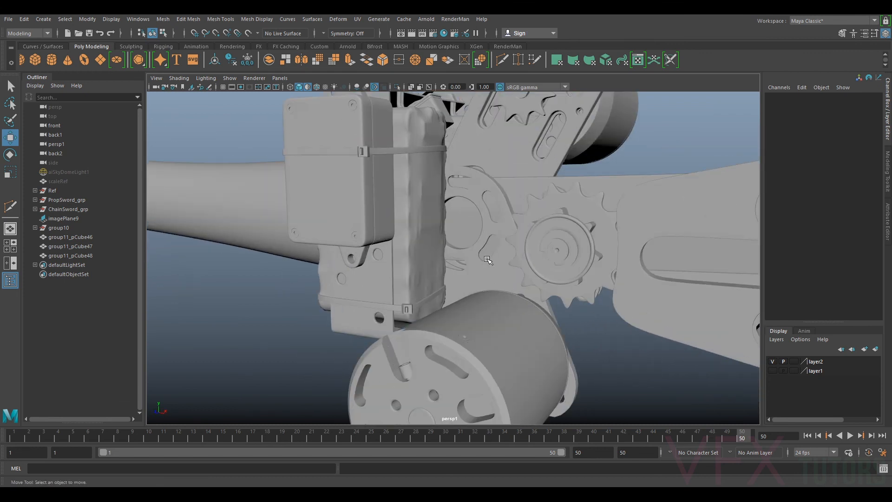
scroll(525, 257, "down", 5)
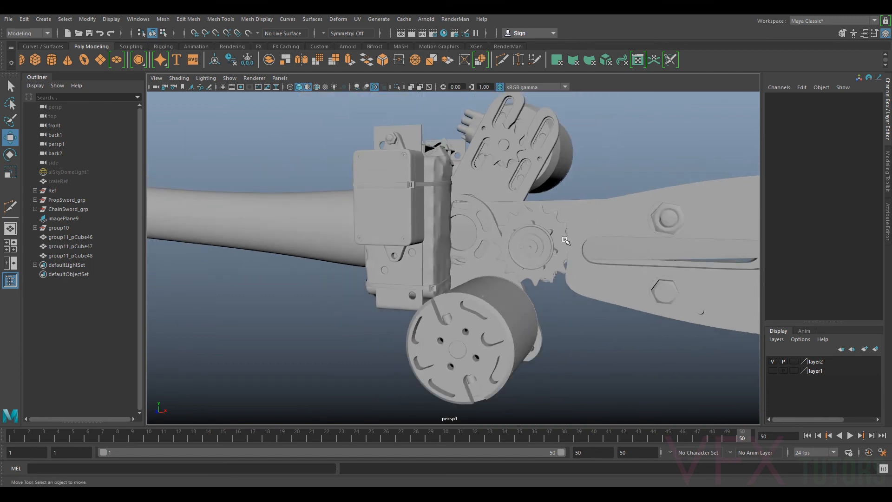
left_click_drag(576, 217, 414, 234, "alt")
scroll(411, 234, "up", 3)
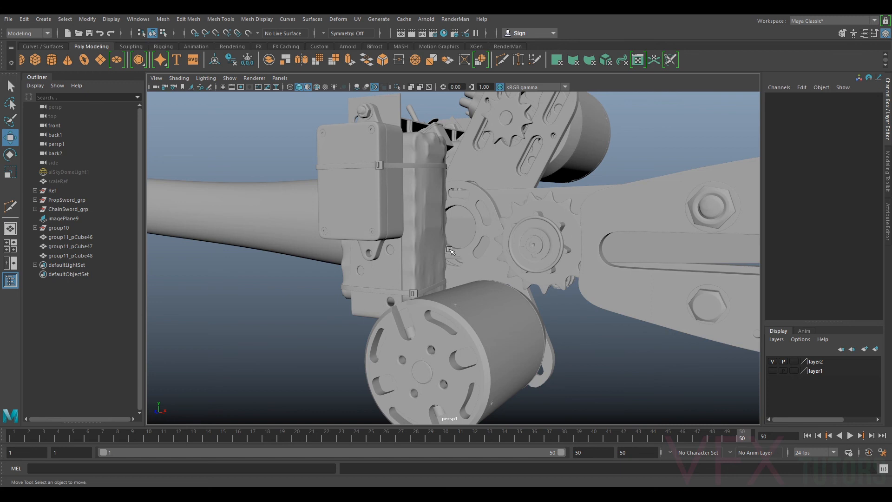
middle_click_drag(450, 250, 477, 255, "alt")
left_click_drag(426, 209, 378, 223, "alt")
left_click_drag(441, 233, 432, 212, "alt")
scroll(406, 200, "up", 4)
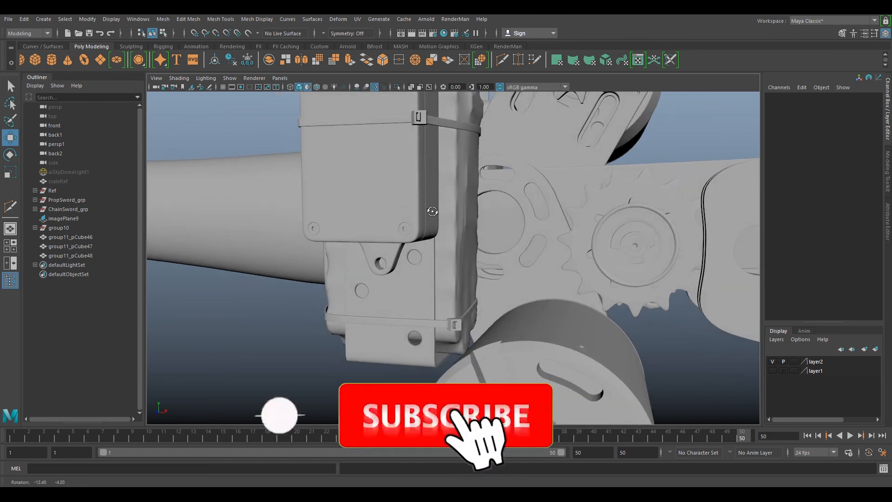